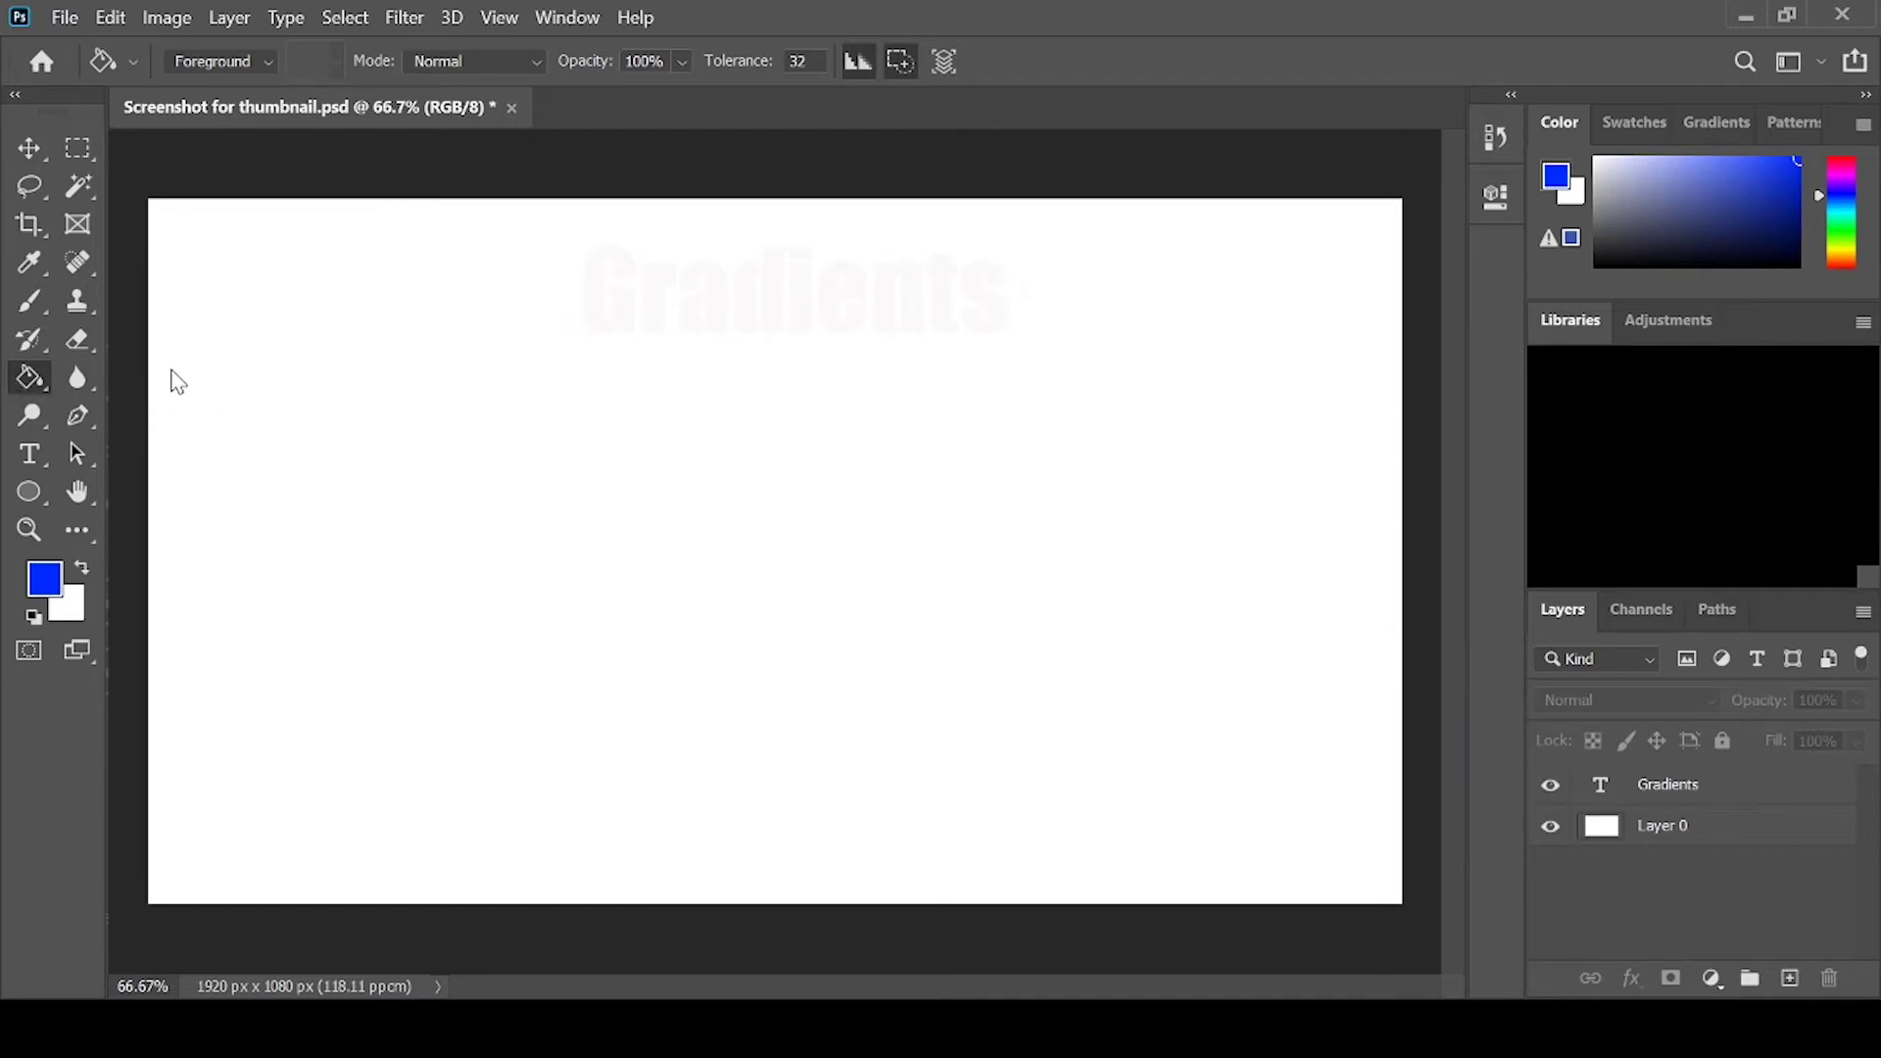
Step: Activate the Gradient tool and add a new layer named Gradient above the Gradients text layer
key(shift+g)
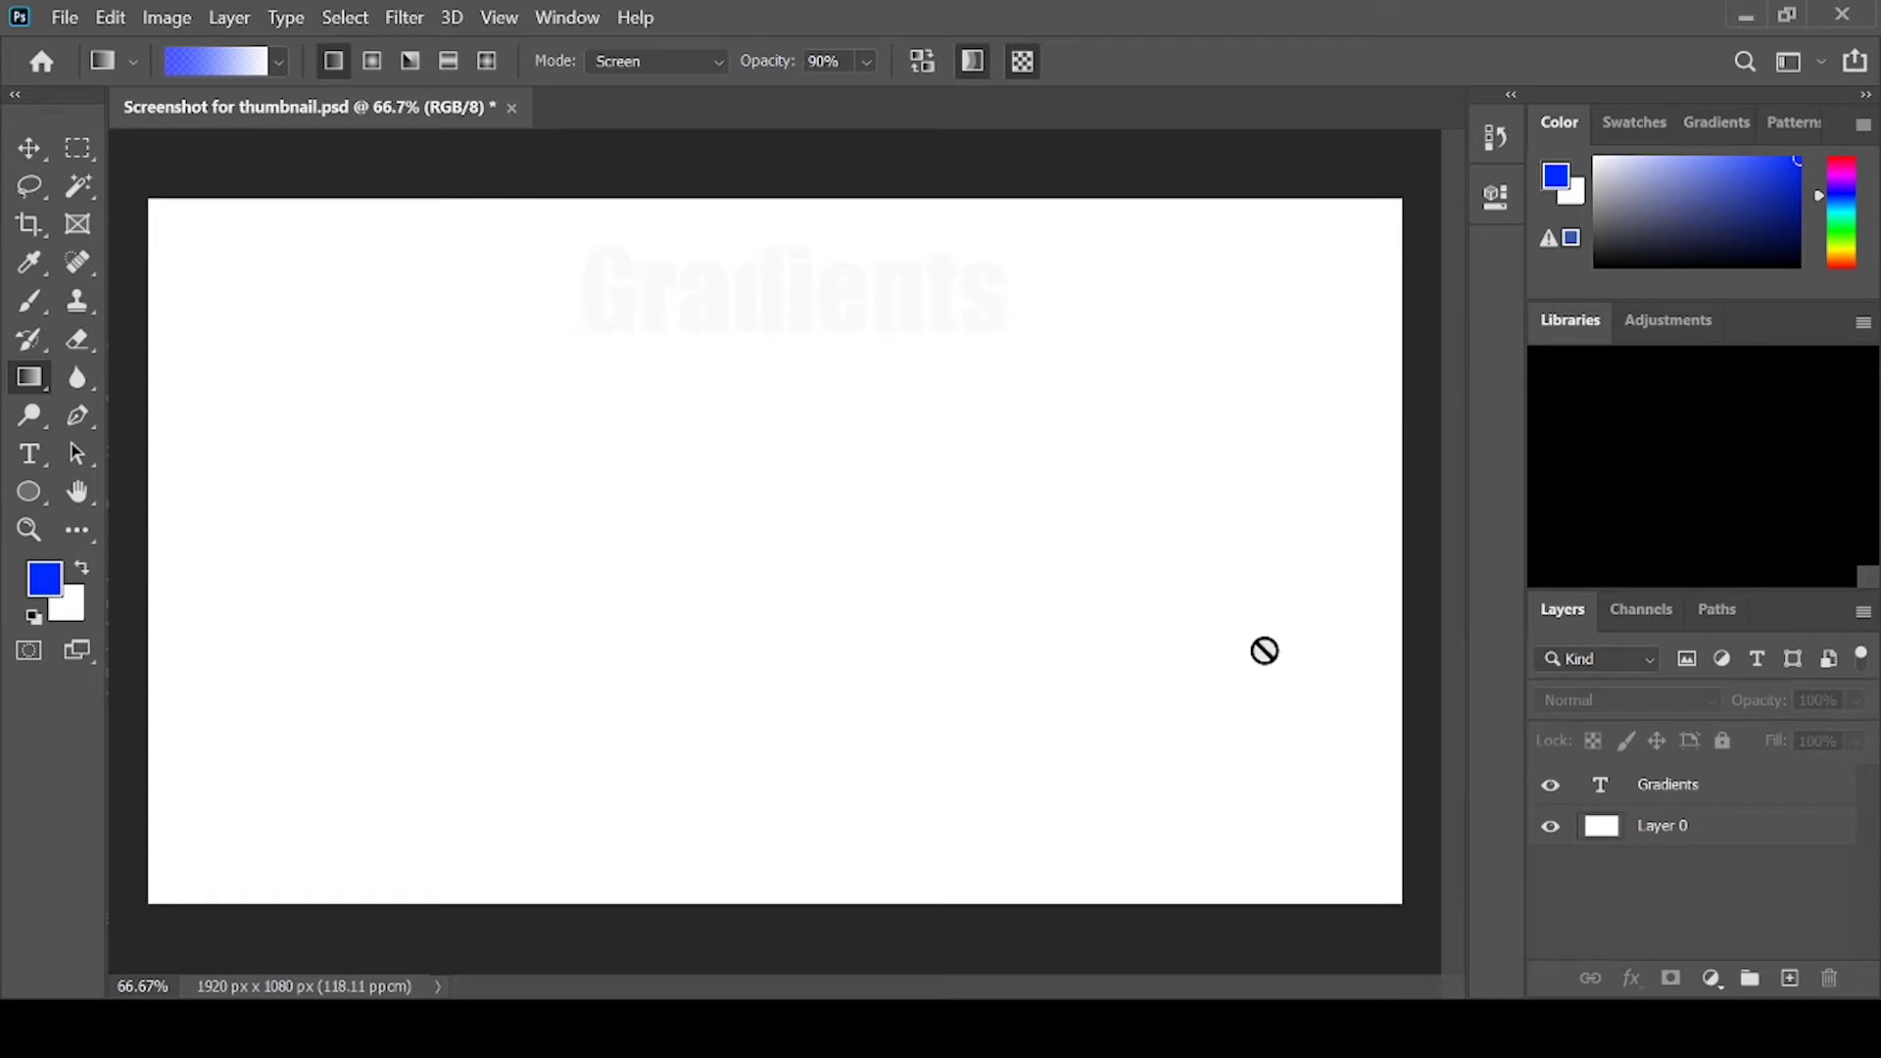
click(1649, 786)
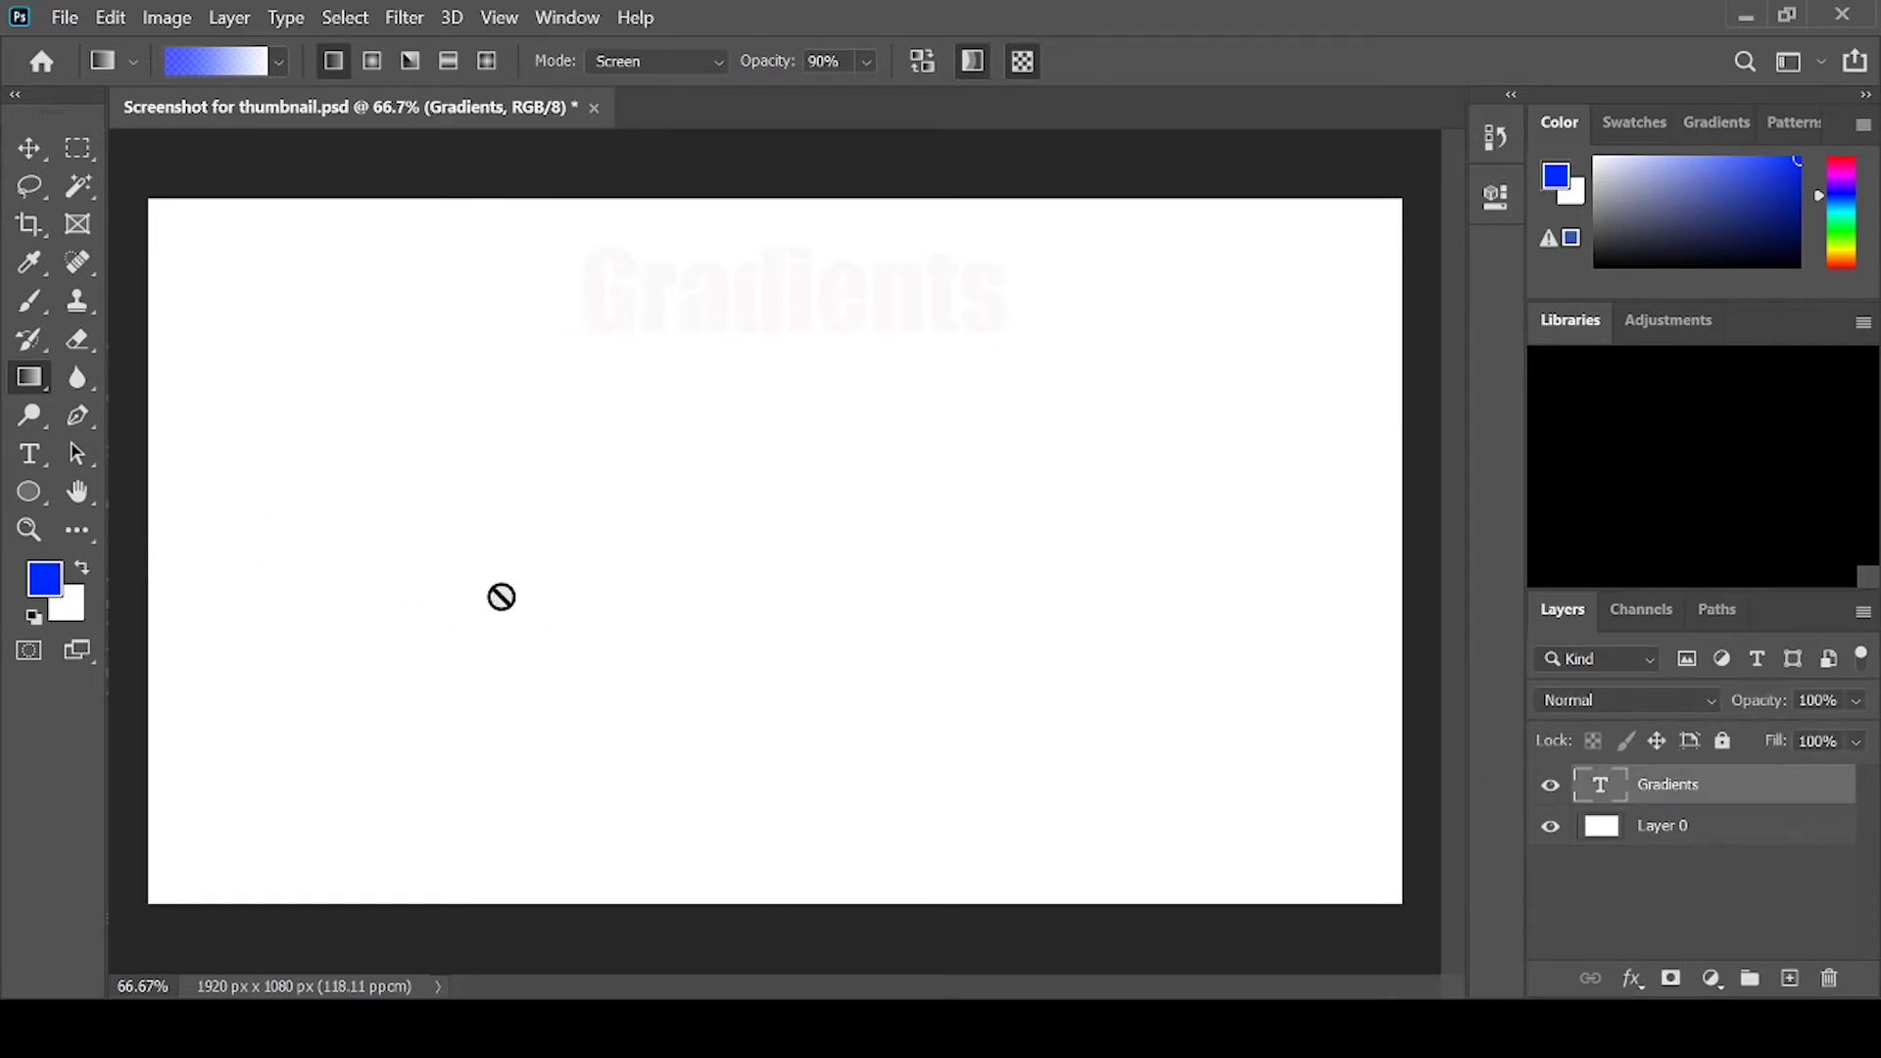
click(1665, 791)
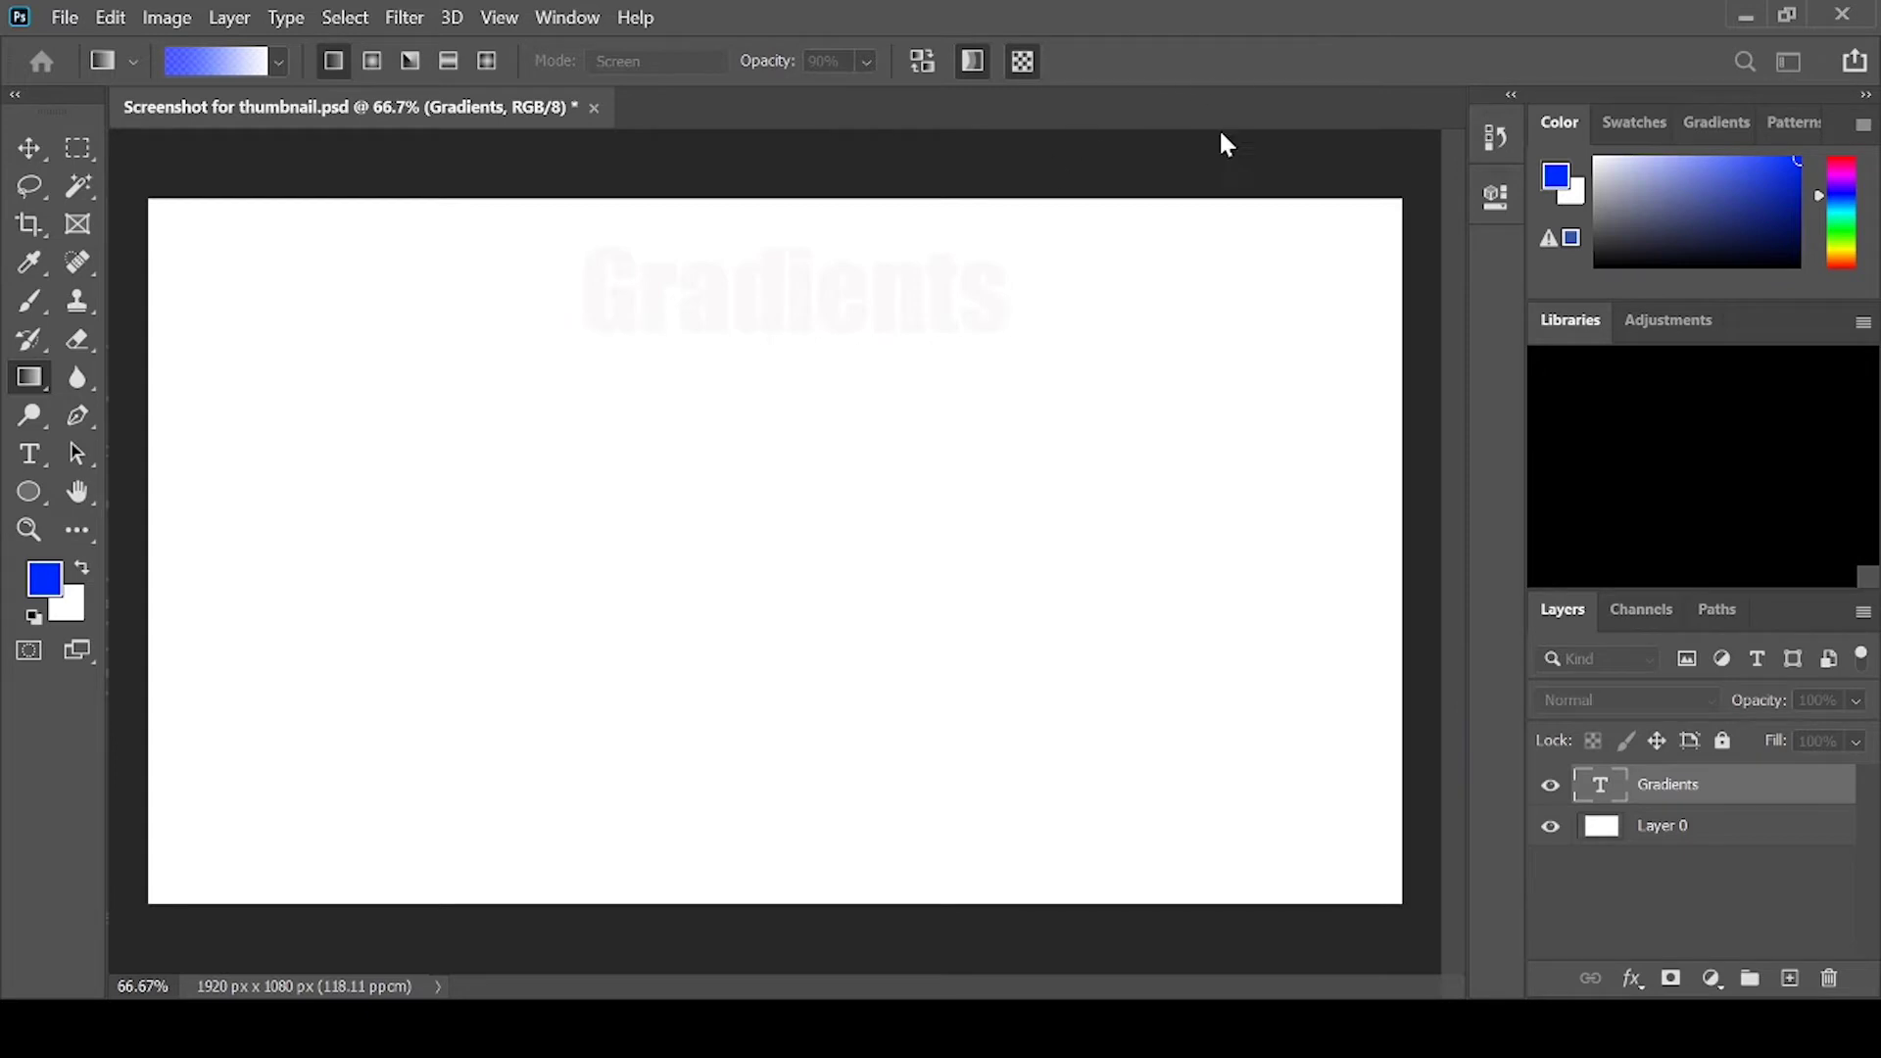
click(1192, 298)
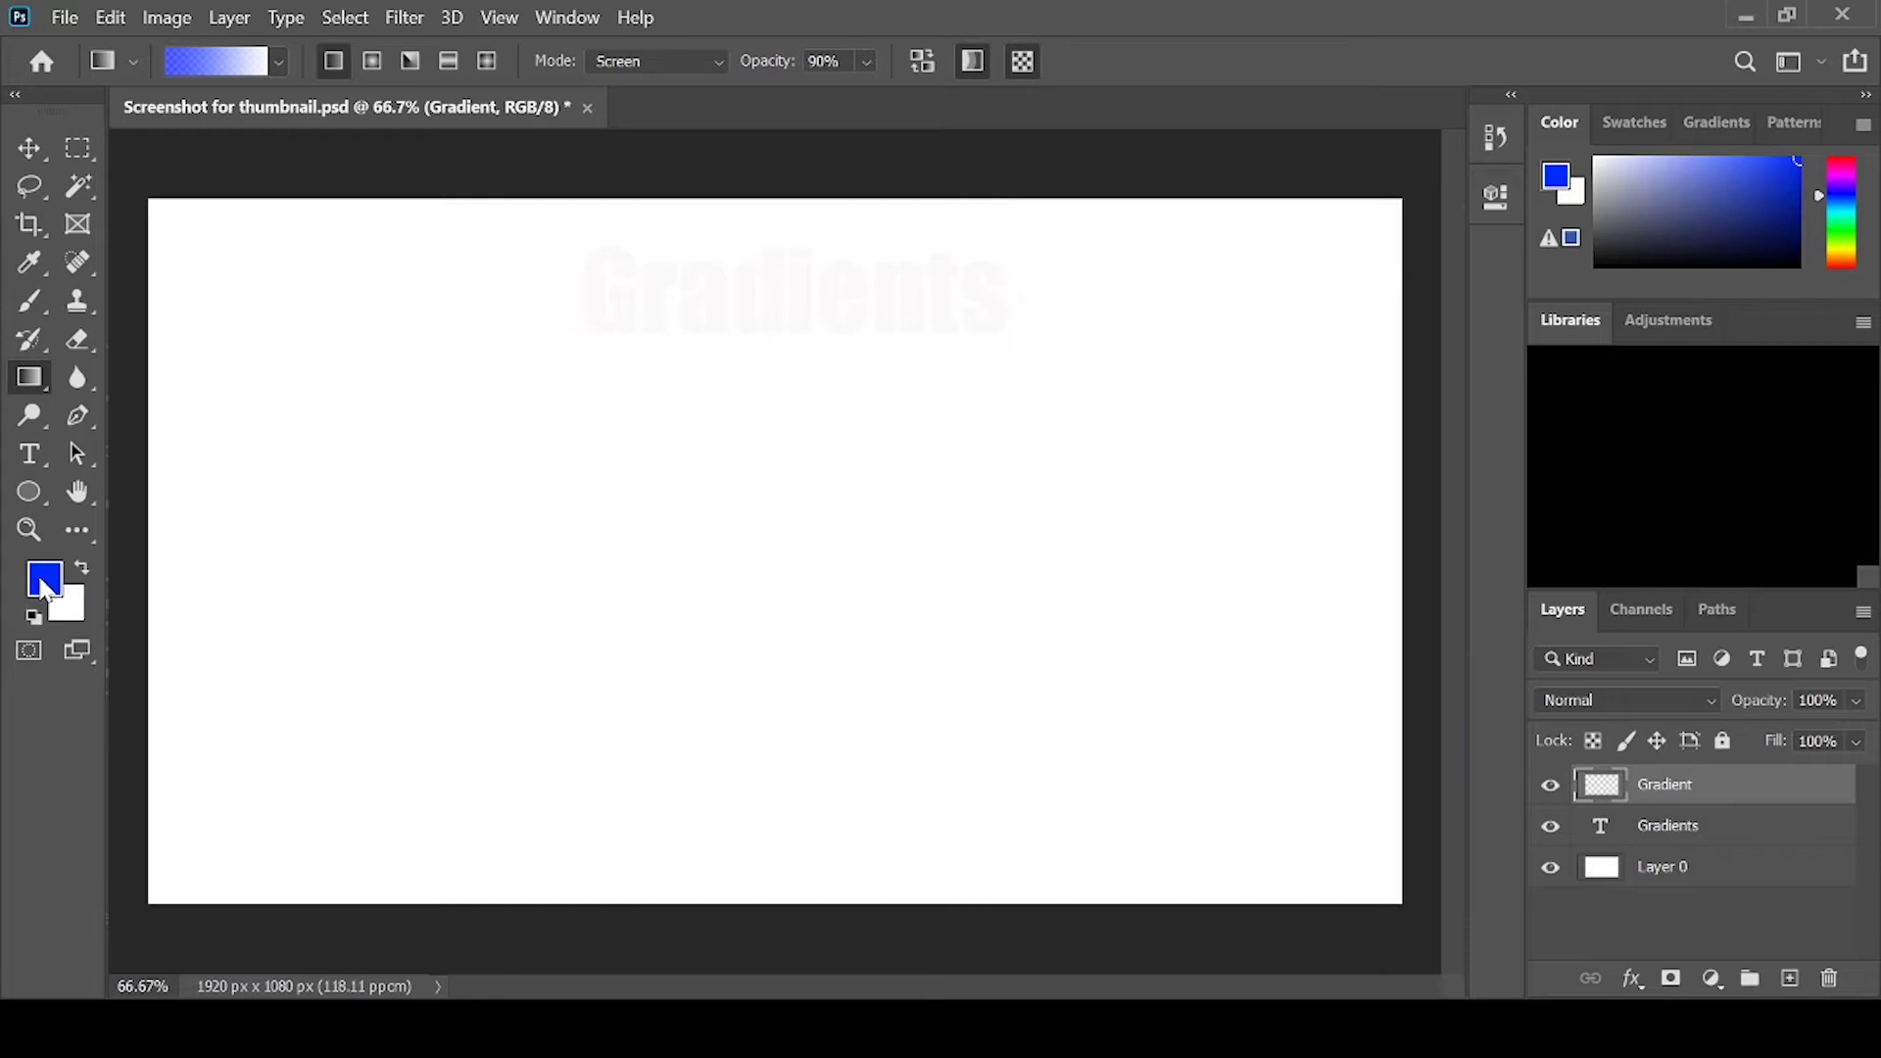
Step: Set the foreground color to bright red and the background color to purple for the gradient
key(i)
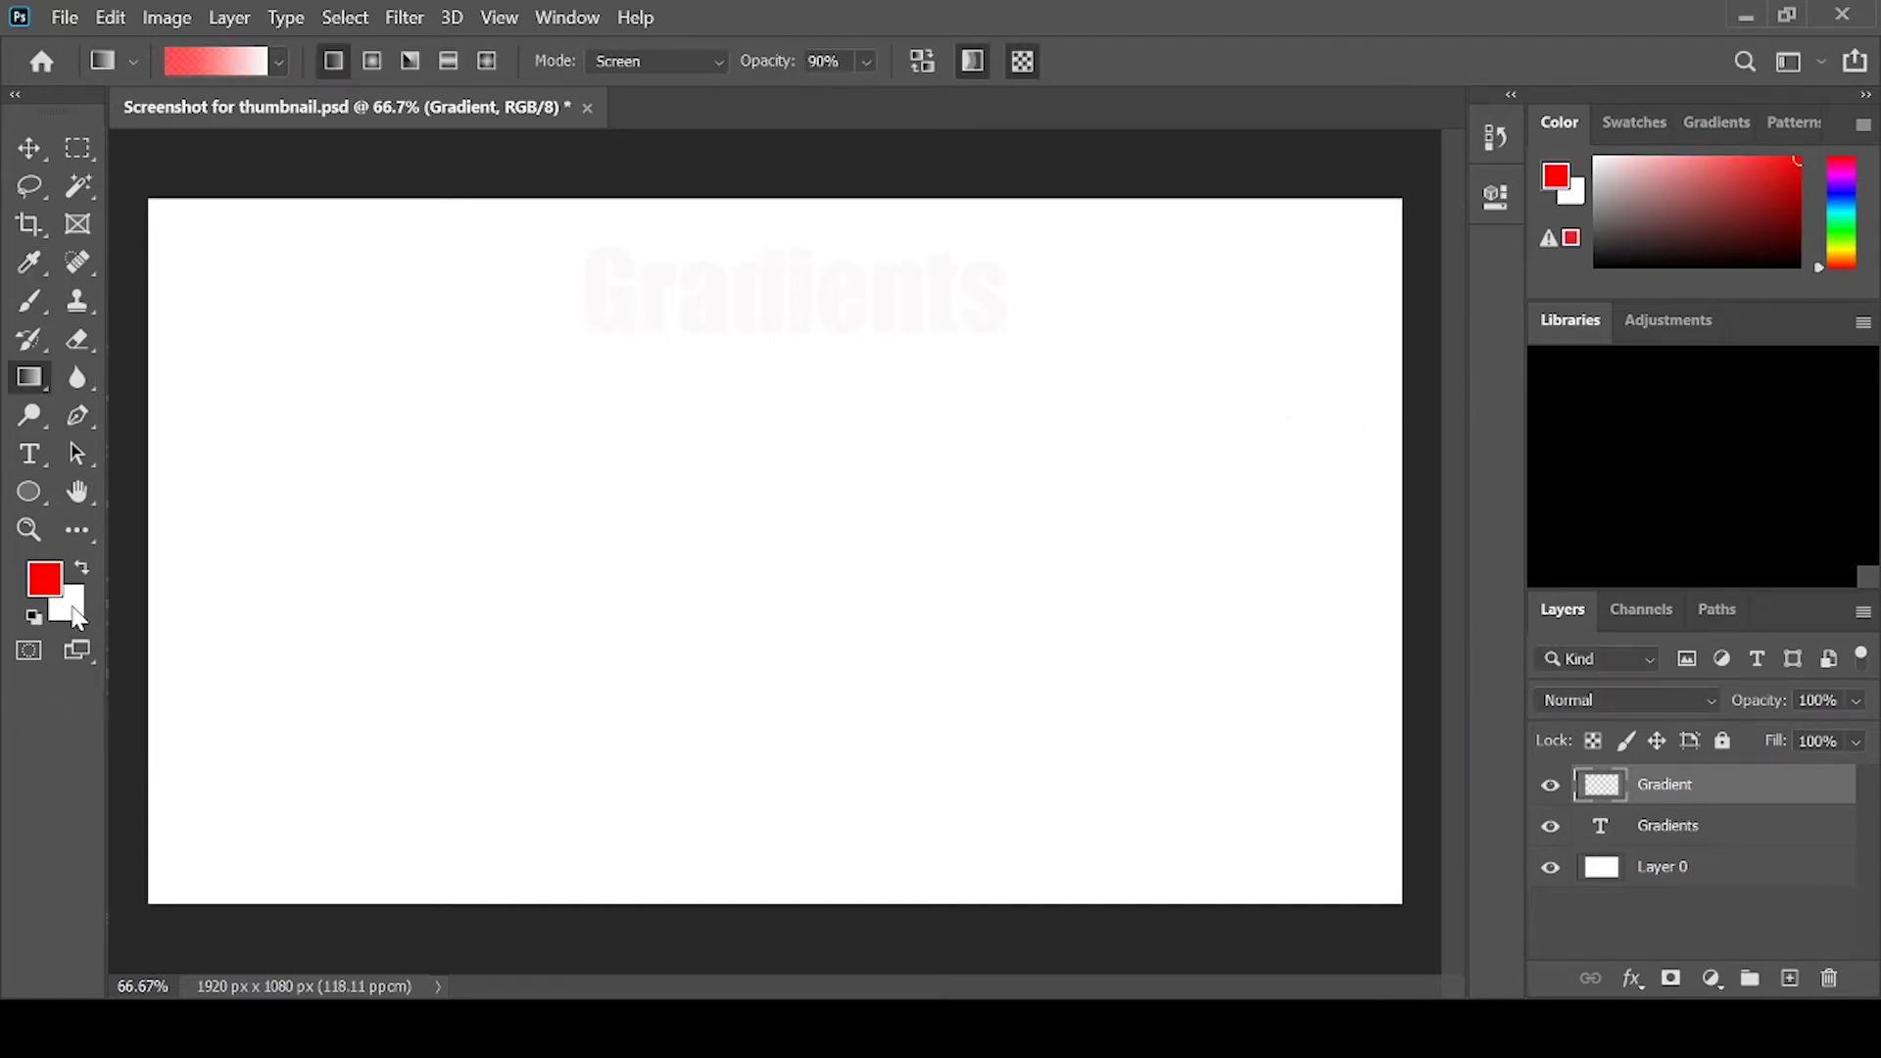
key(i)
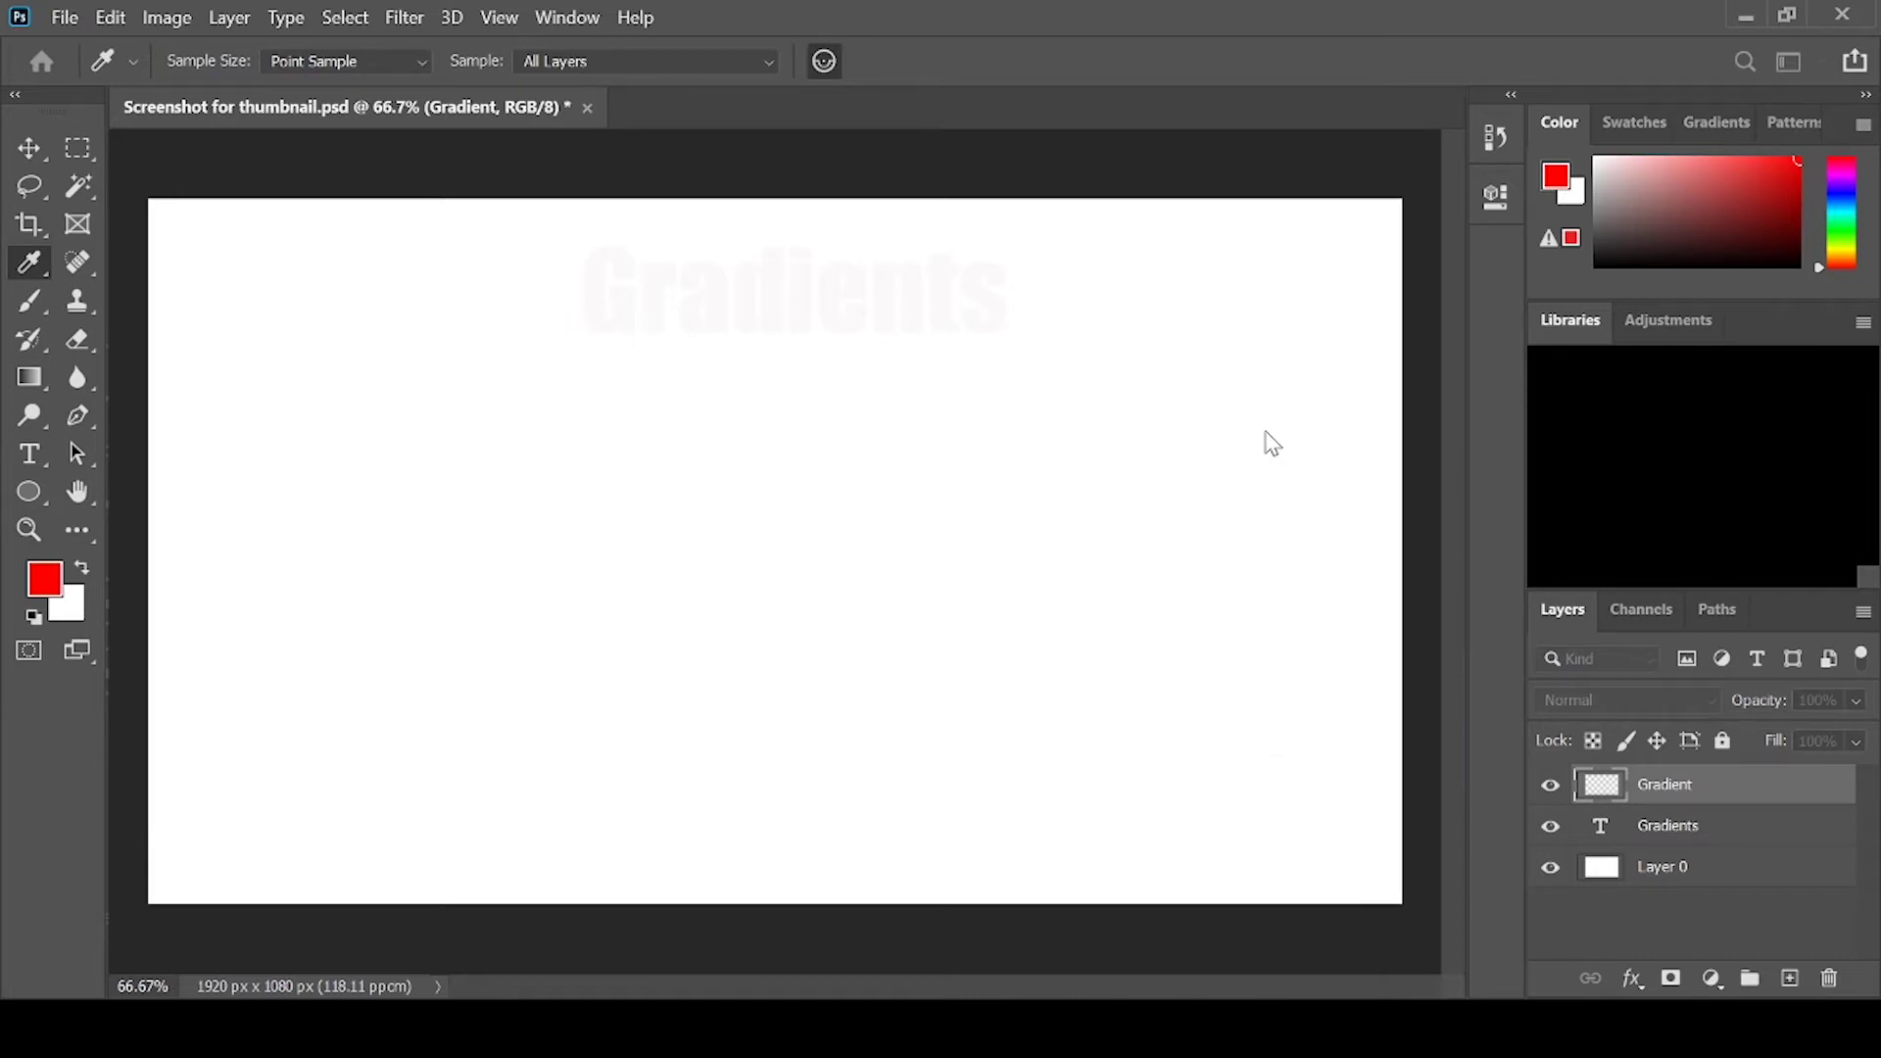
alt+click(1541, 395)
key(g)
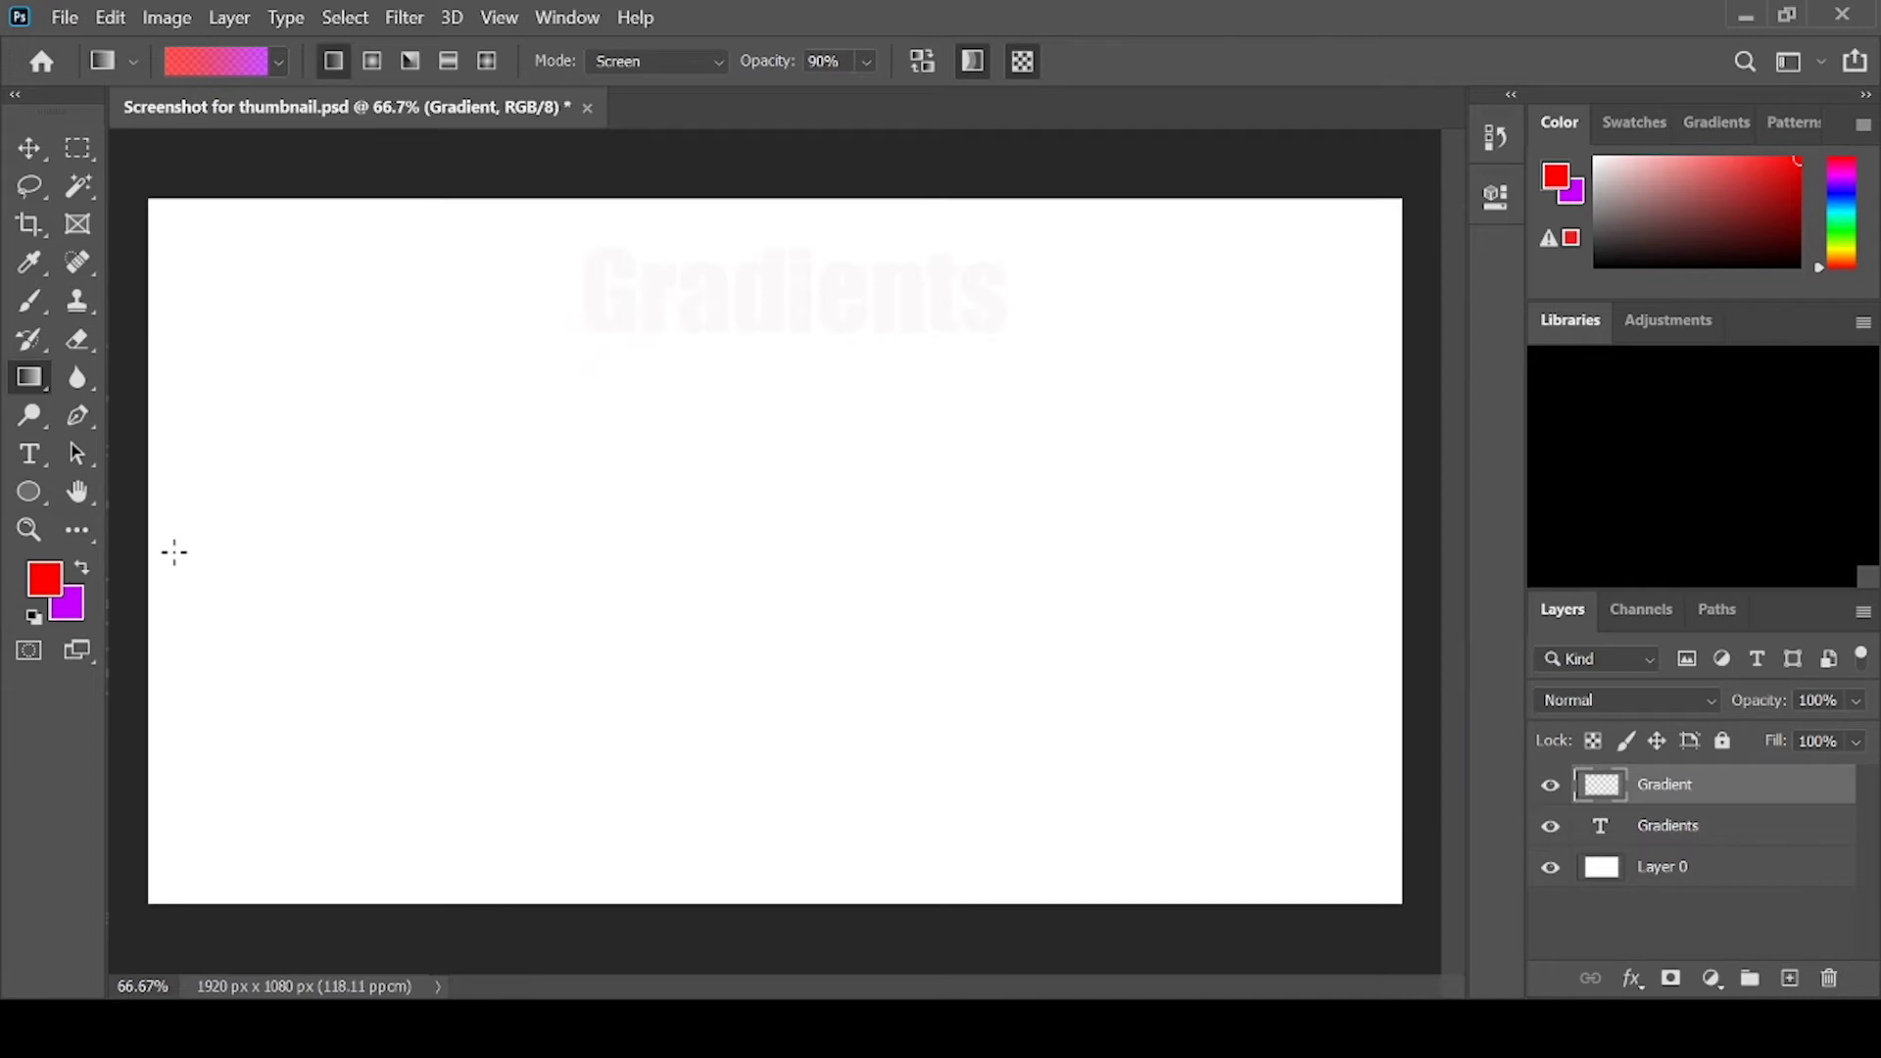
Step: Try short and full-width left-to-right linear gradients on the Gradient layer, undoing them to restore the blank layer
drag(165, 558, 1373, 572)
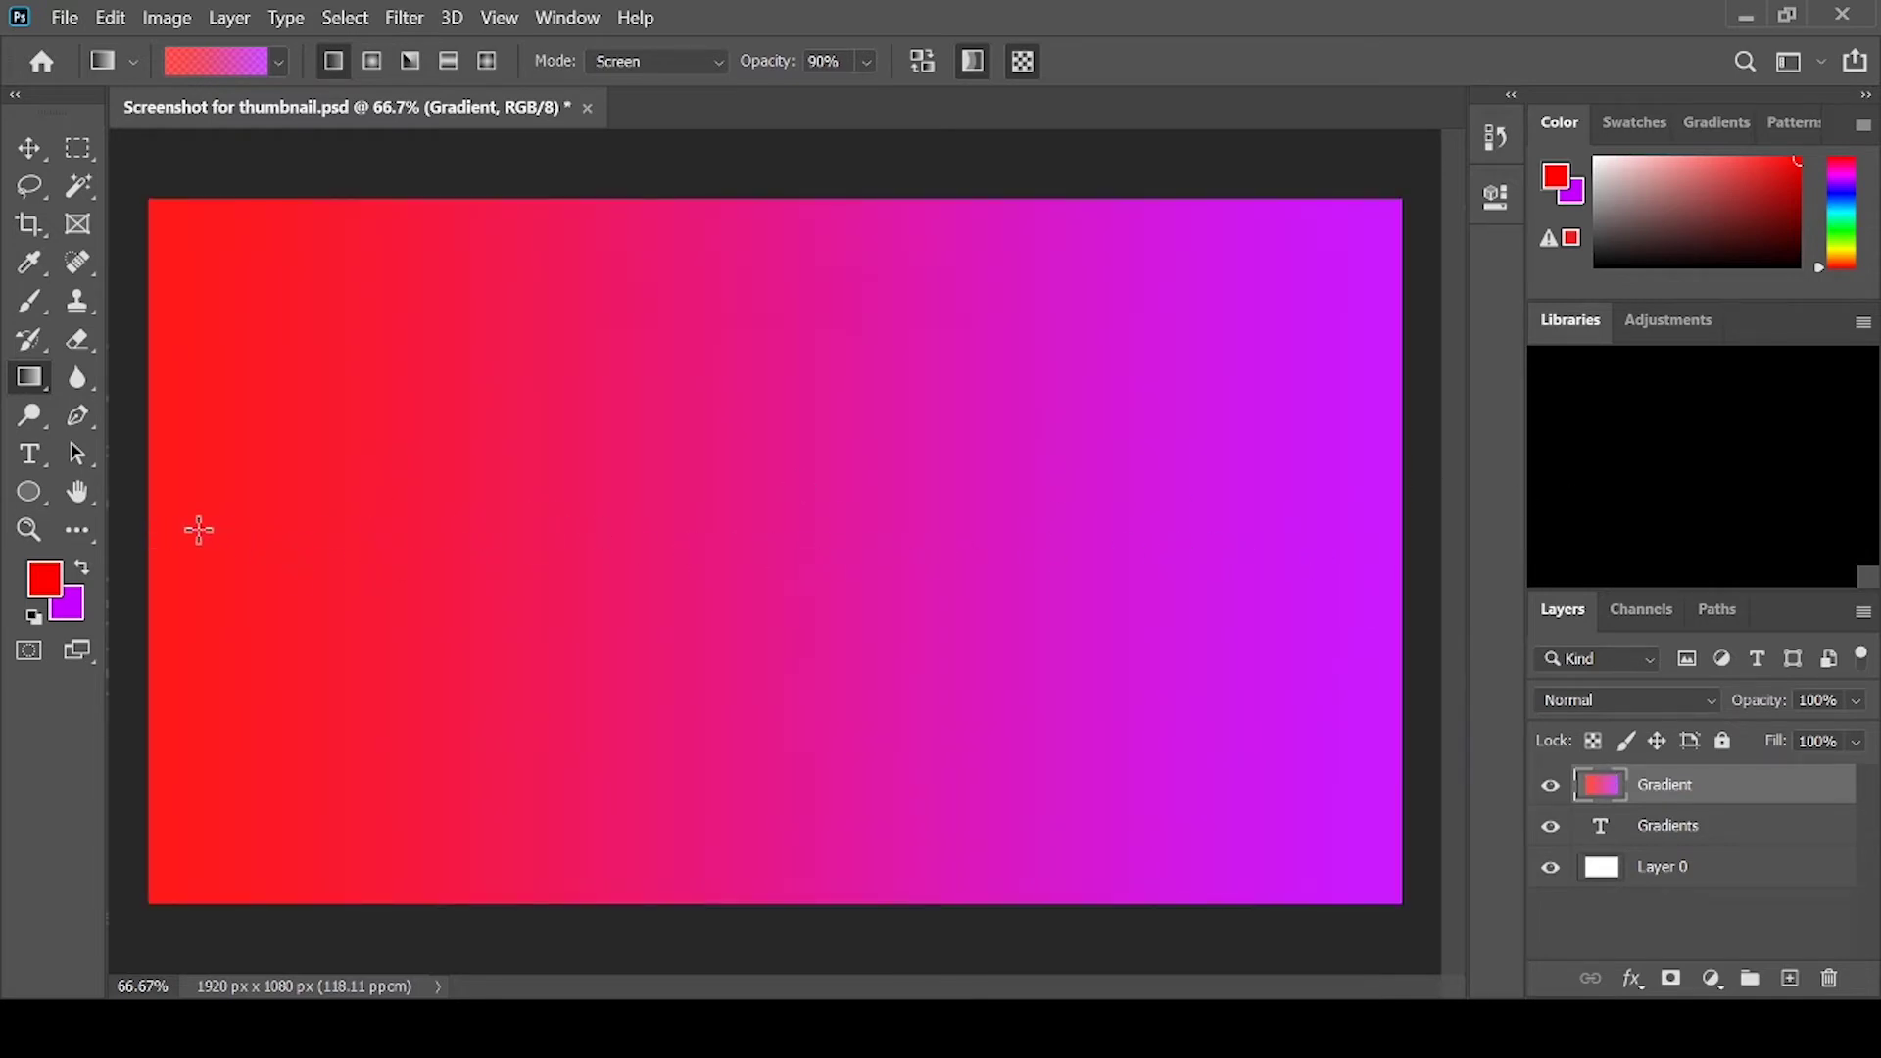
drag(161, 530, 357, 529)
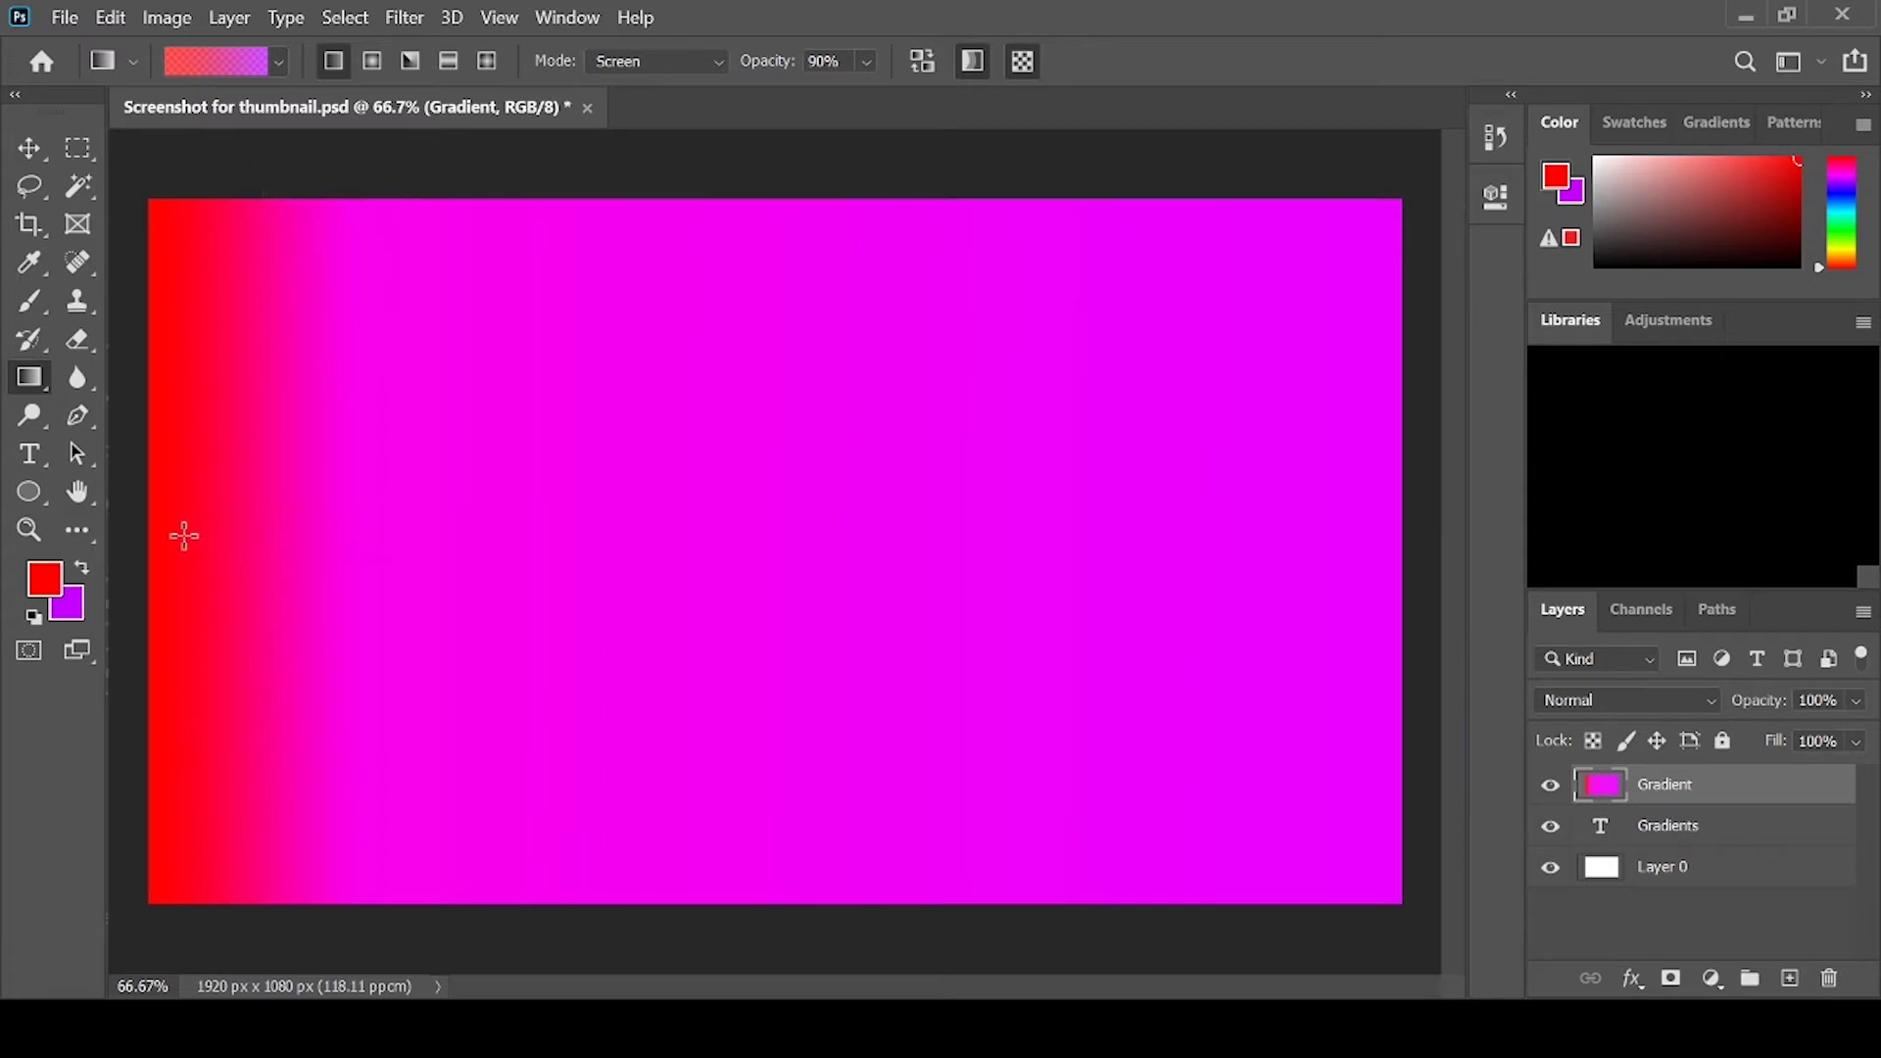
drag(183, 535, 1385, 533)
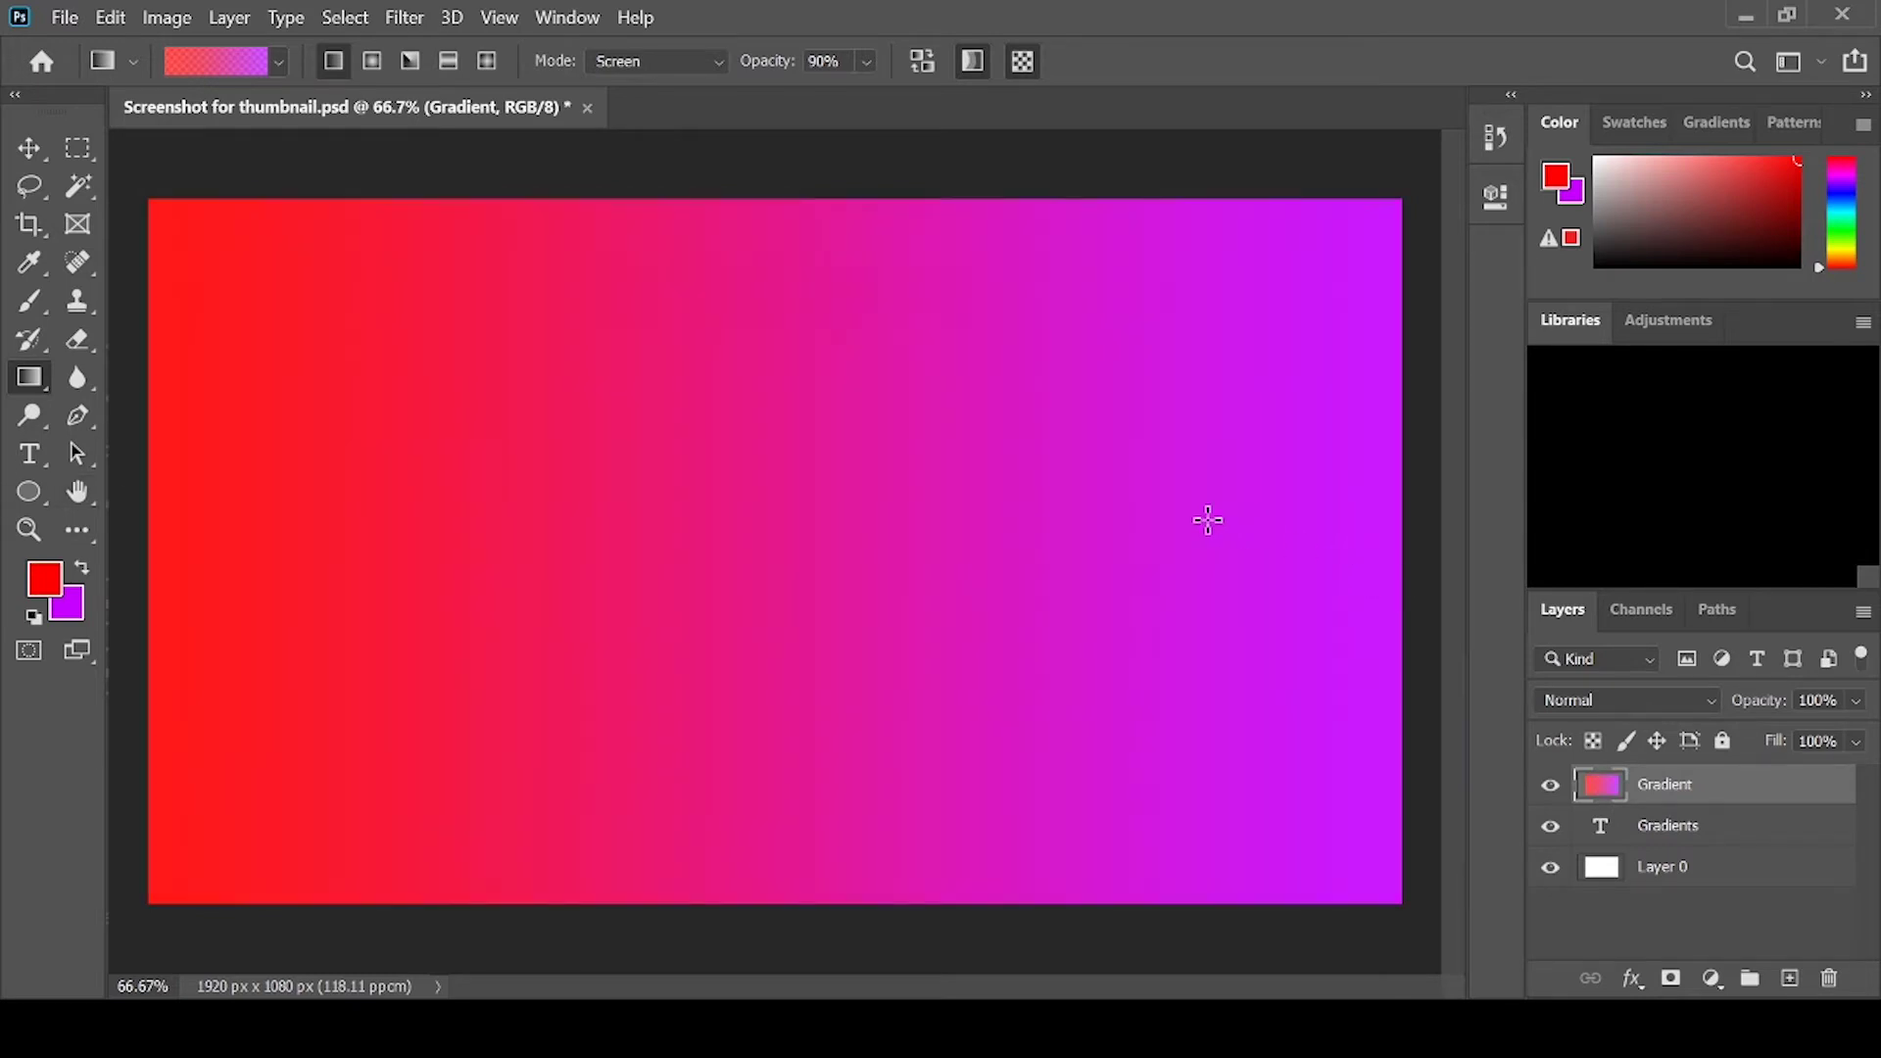
key(ctrl+z)
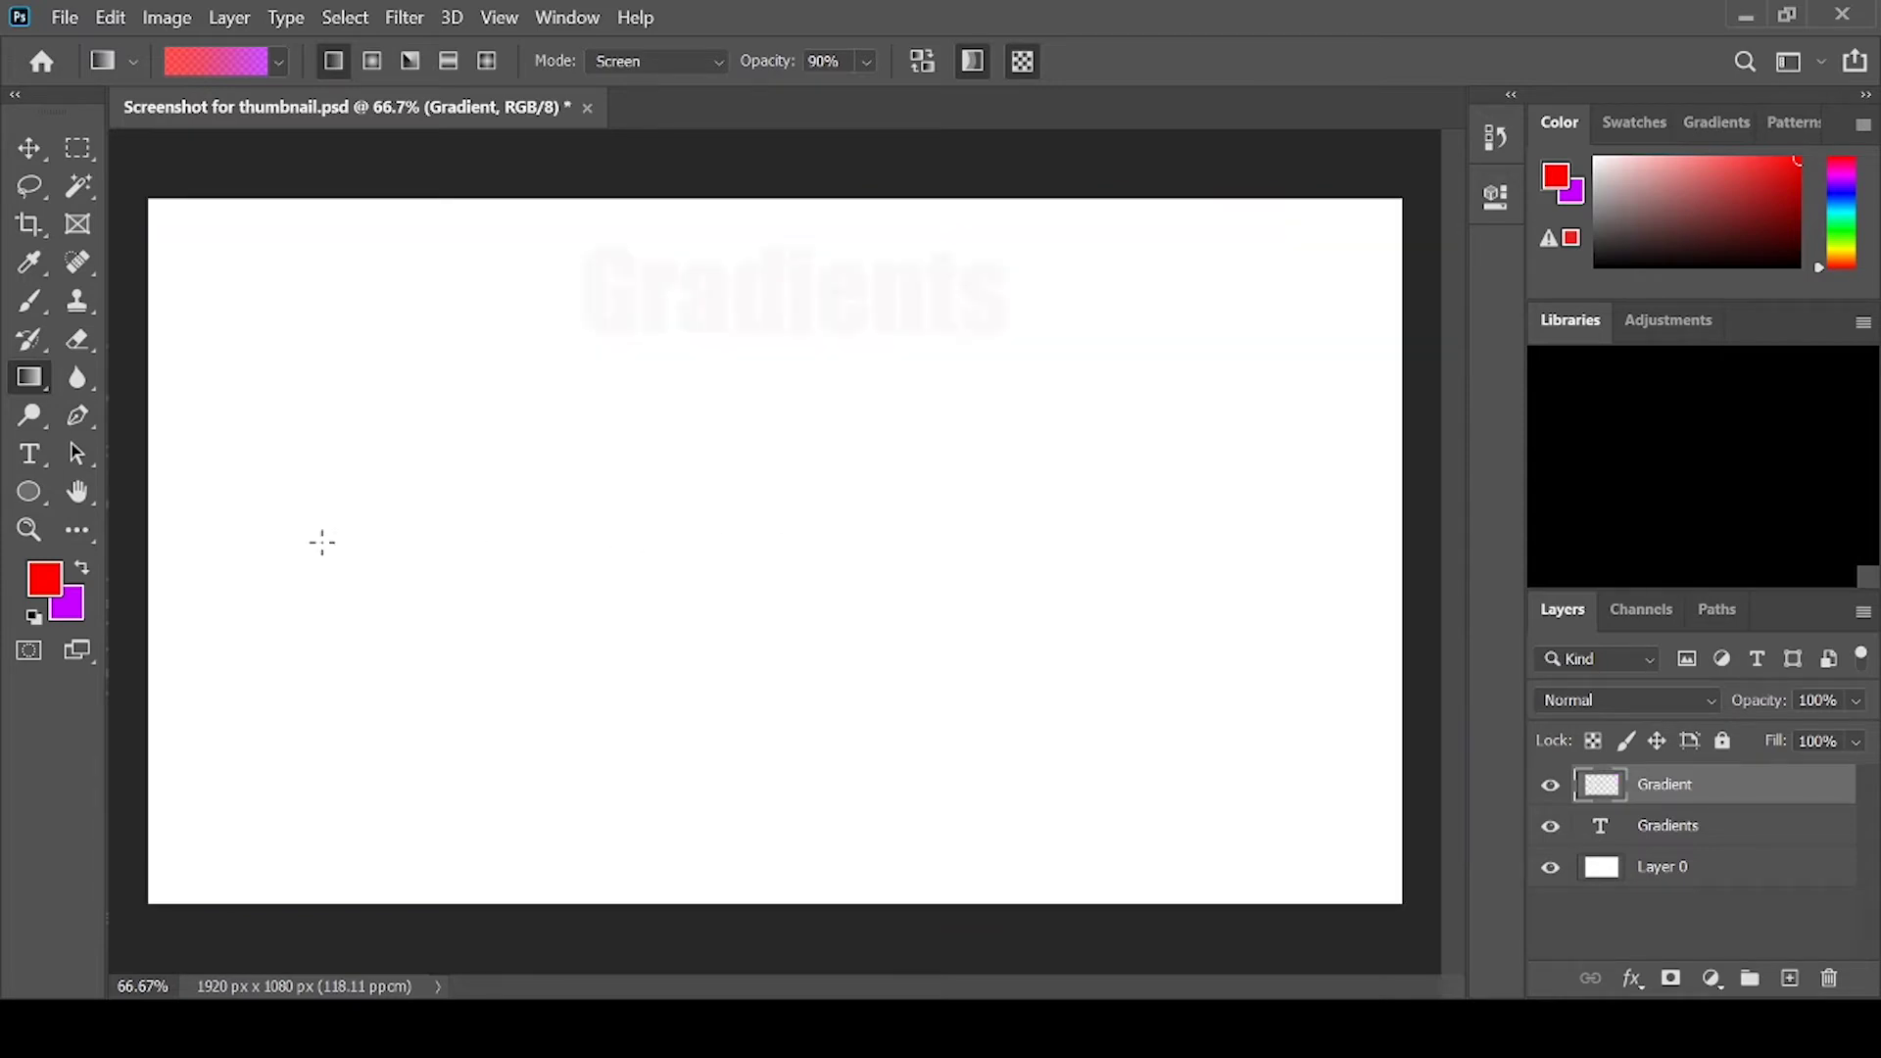
drag(192, 532, 294, 530)
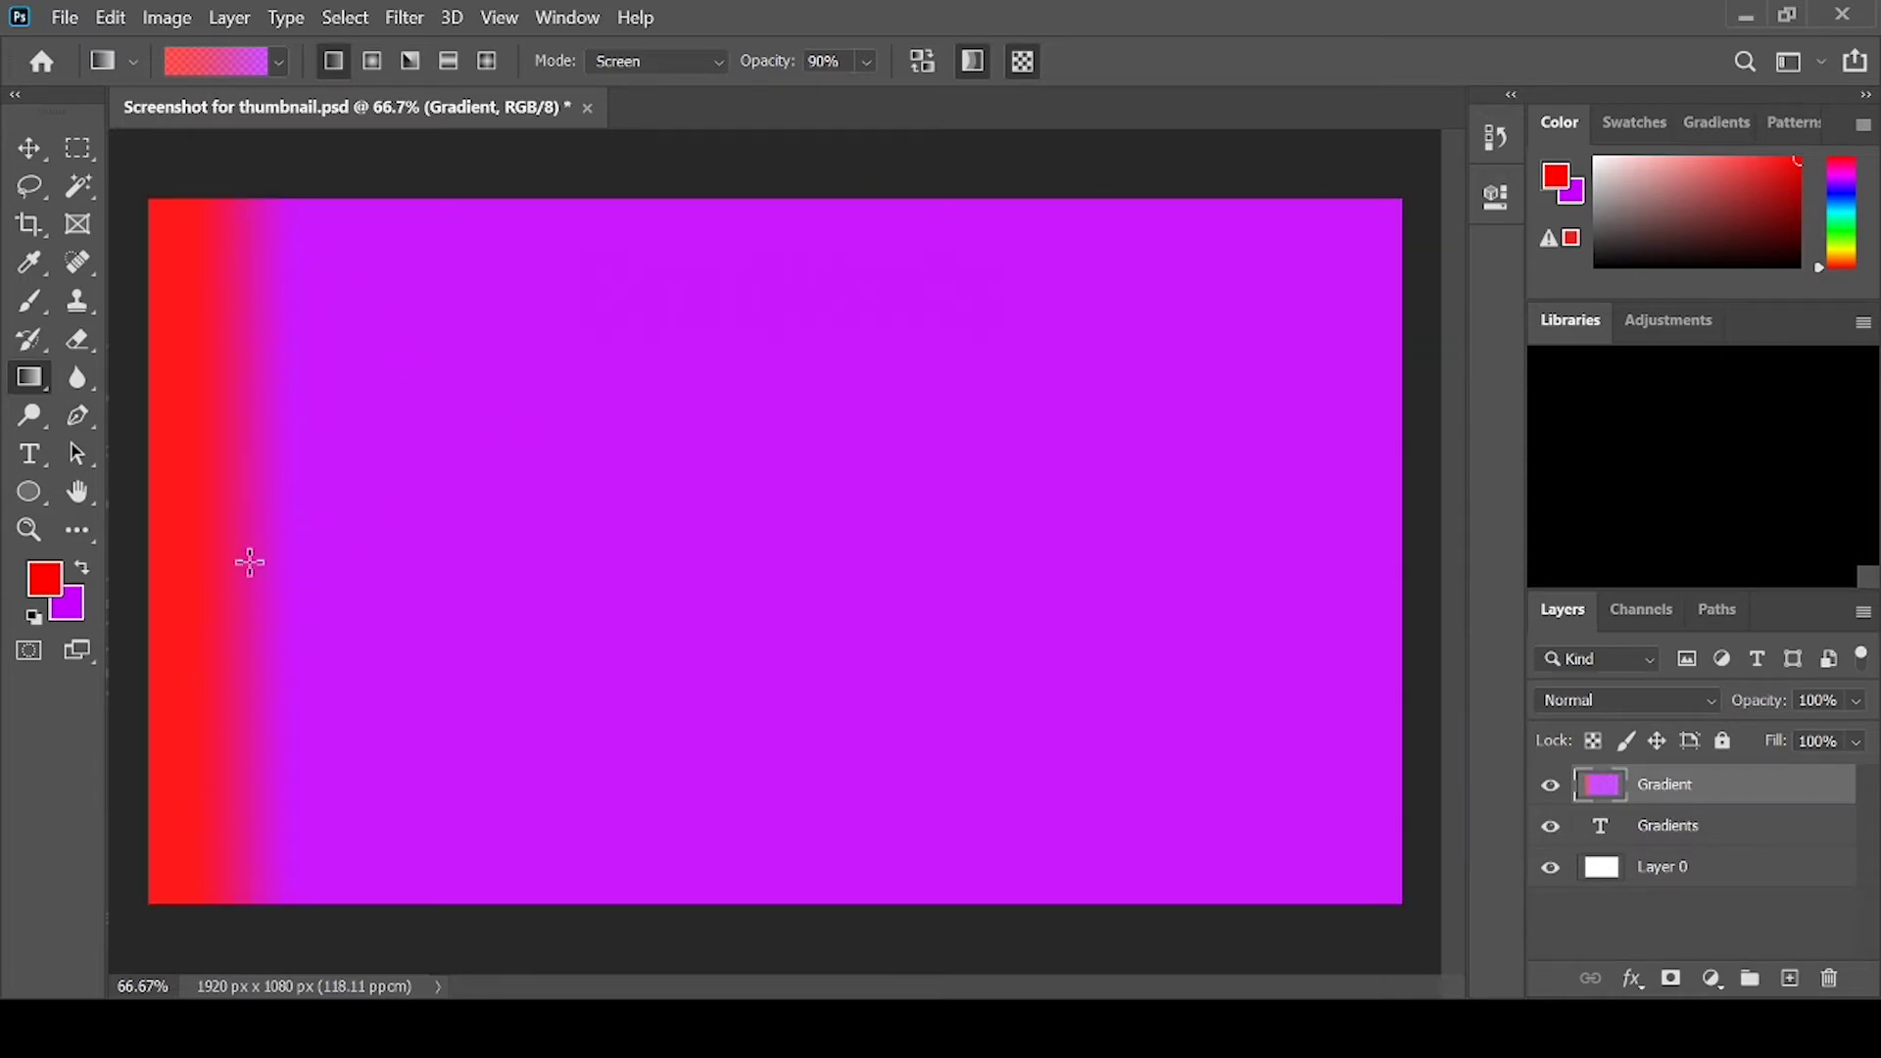
key(ctrl+z)
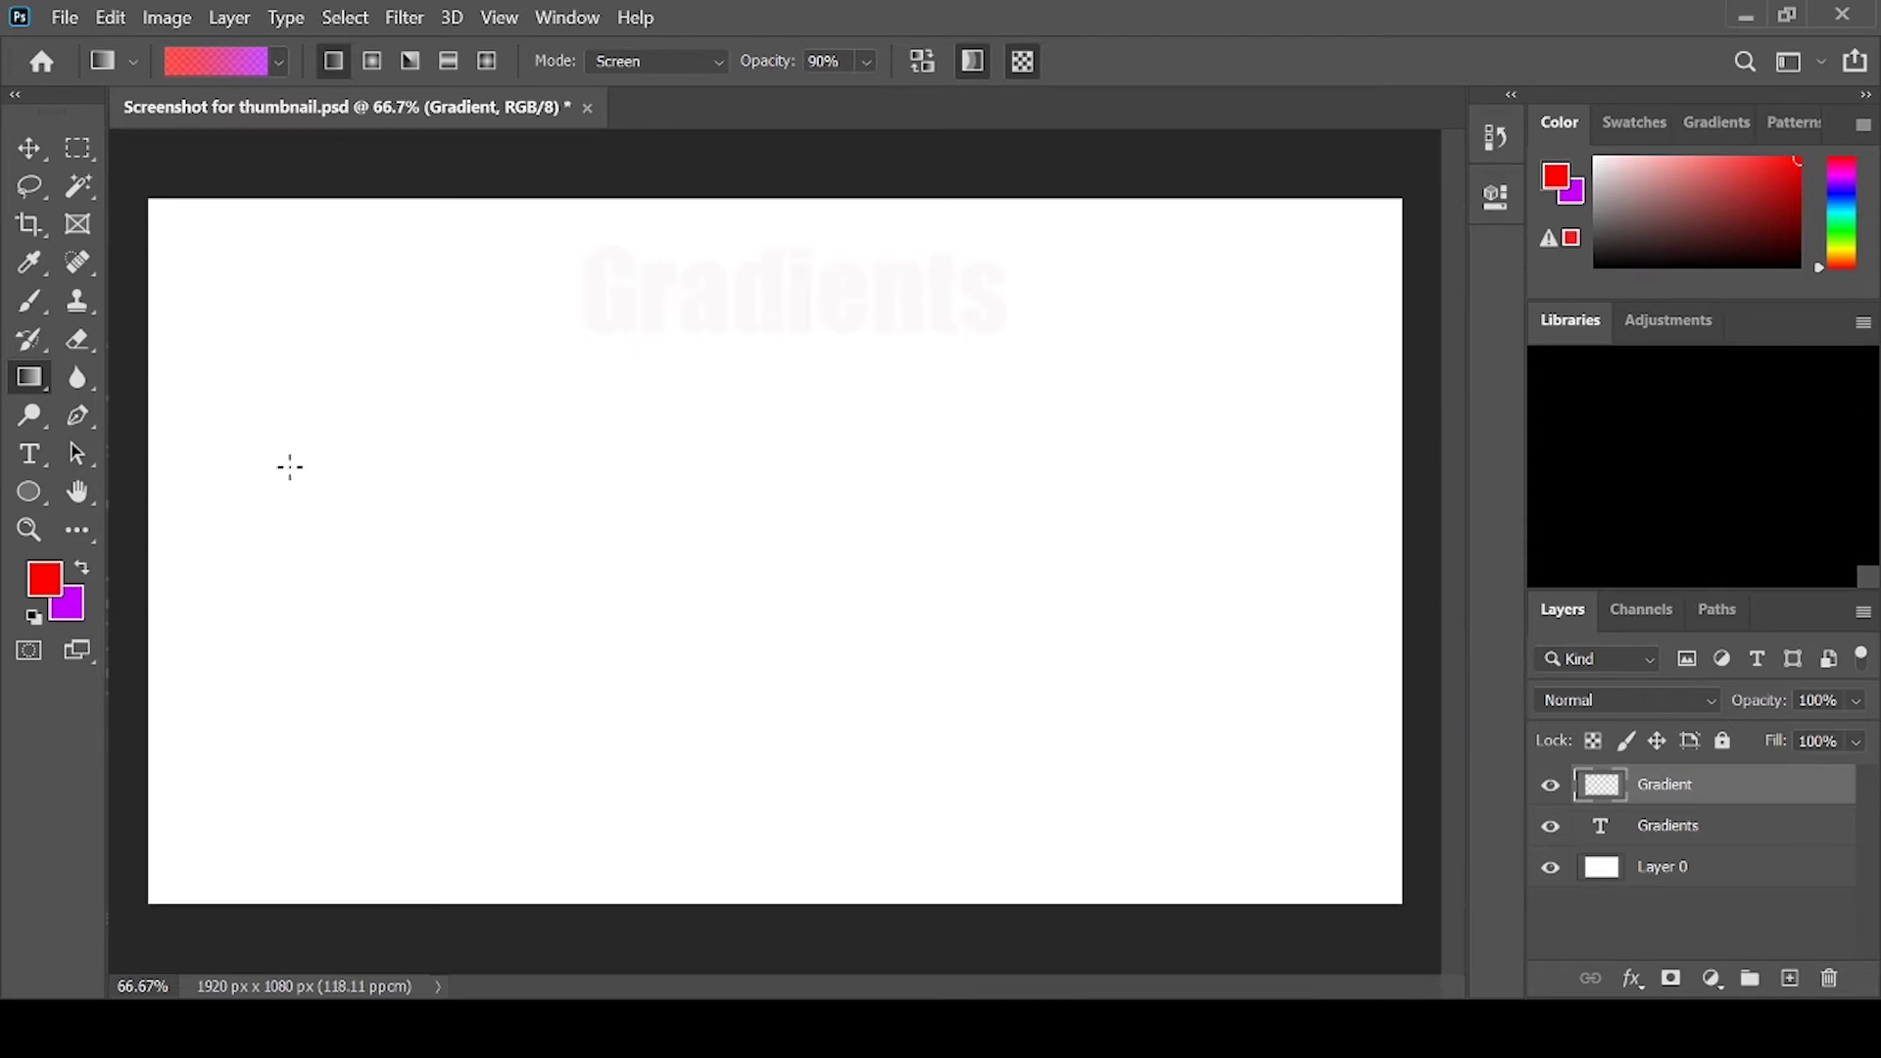
drag(184, 503, 1376, 503)
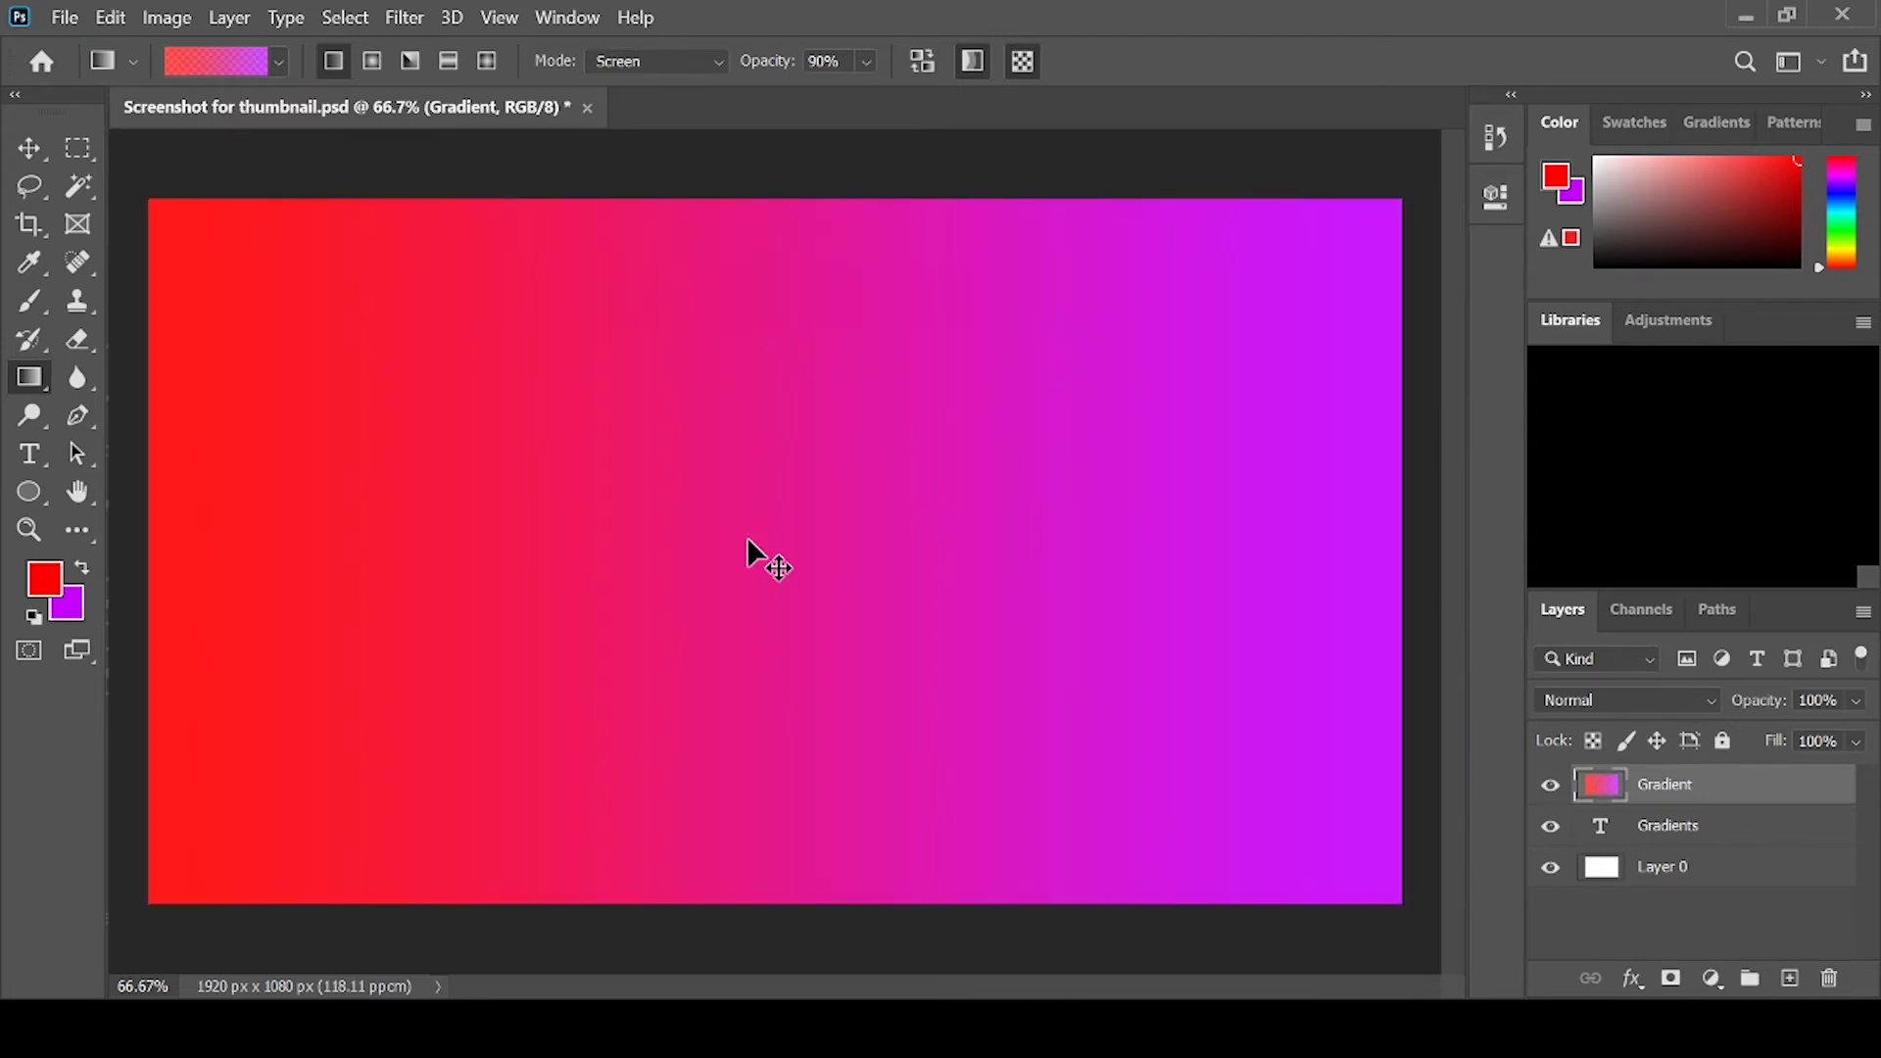
key(ctrl+z)
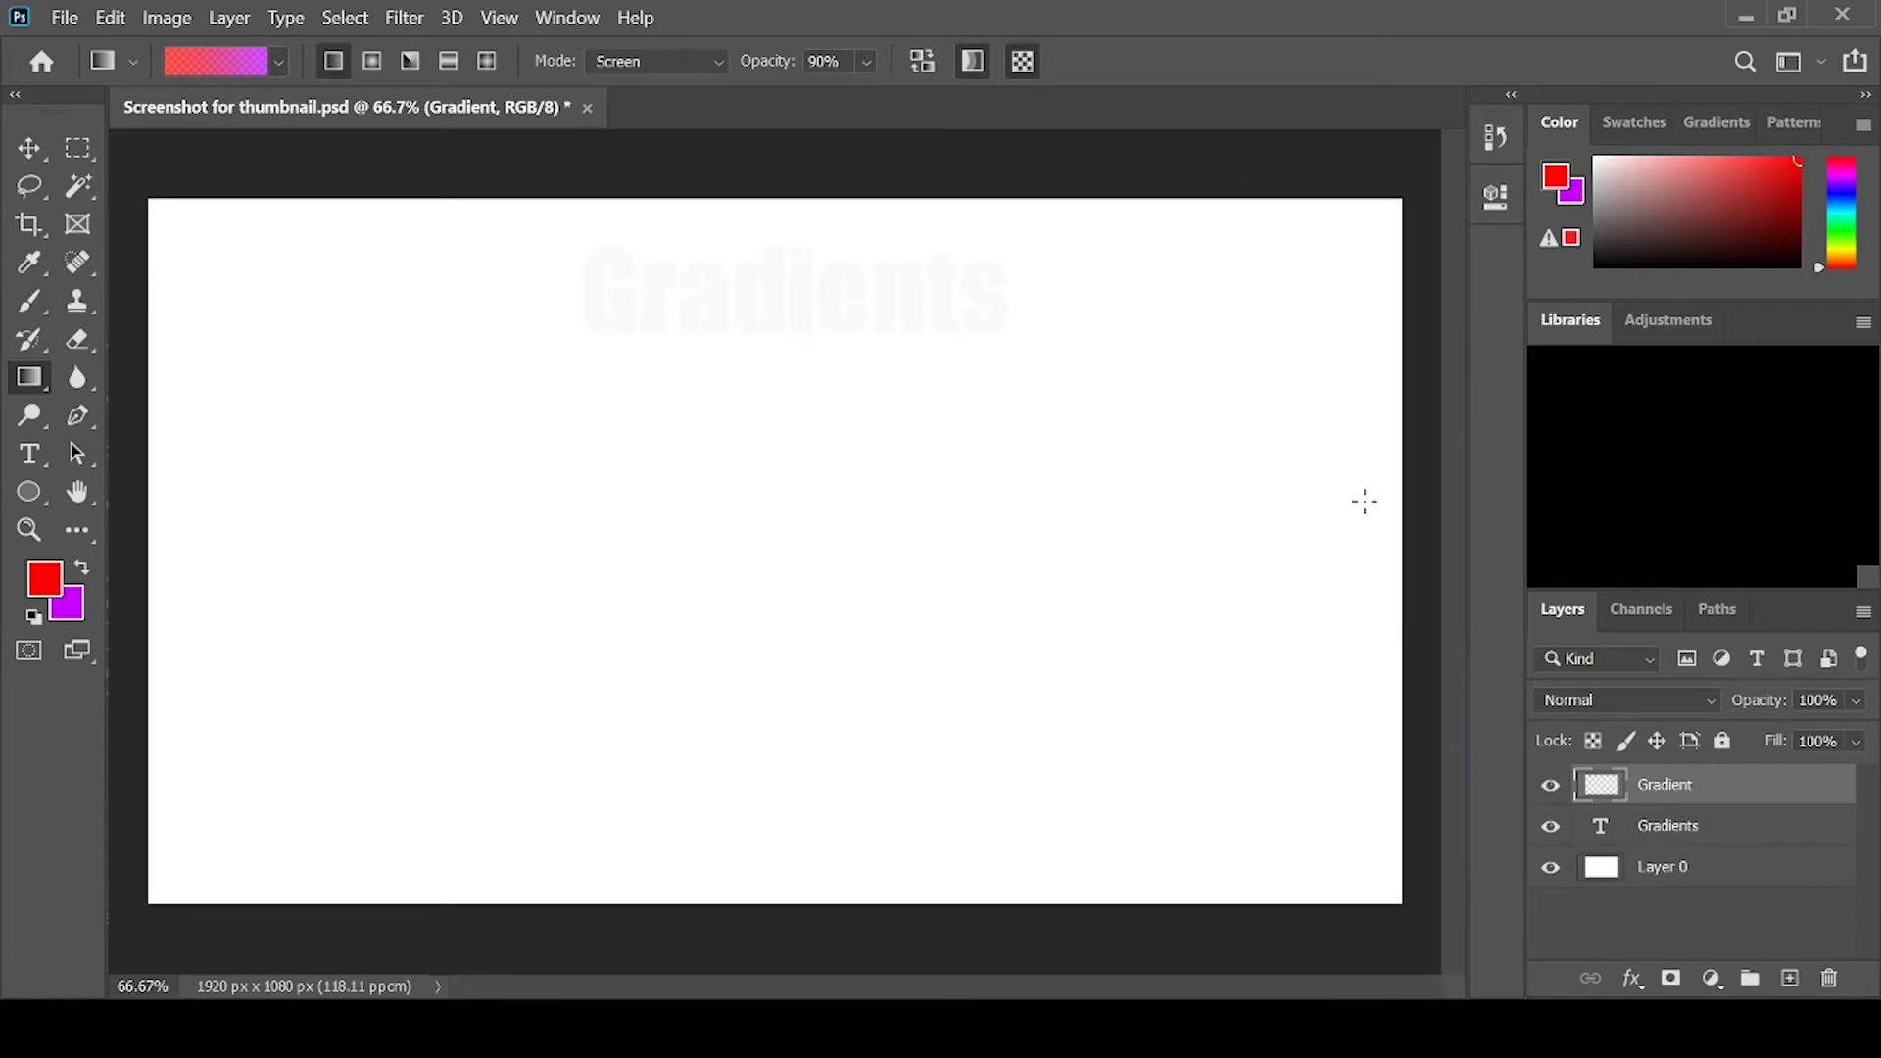
Step: Try a short right-to-left linear gradient and a diagonal one from the canvas's upper-left area, undoing each
drag(1364, 502, 1137, 504)
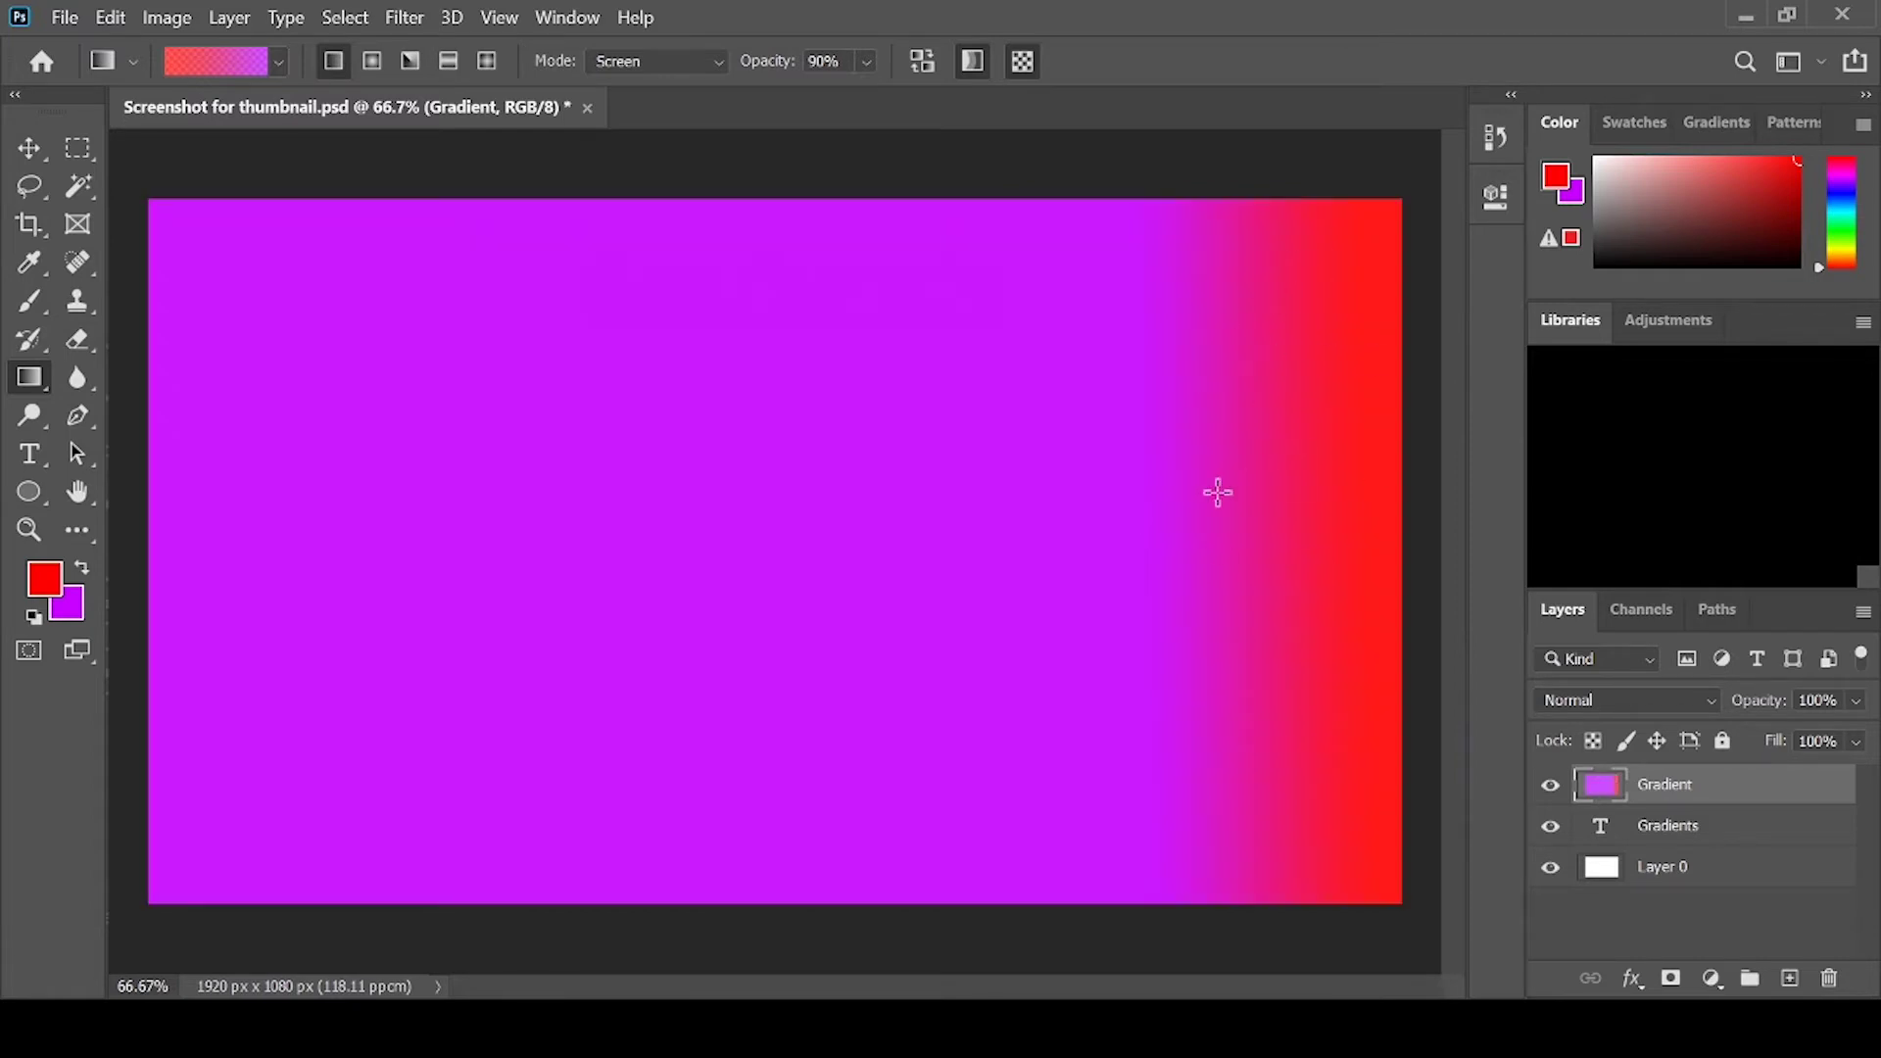
key(ctrl+z)
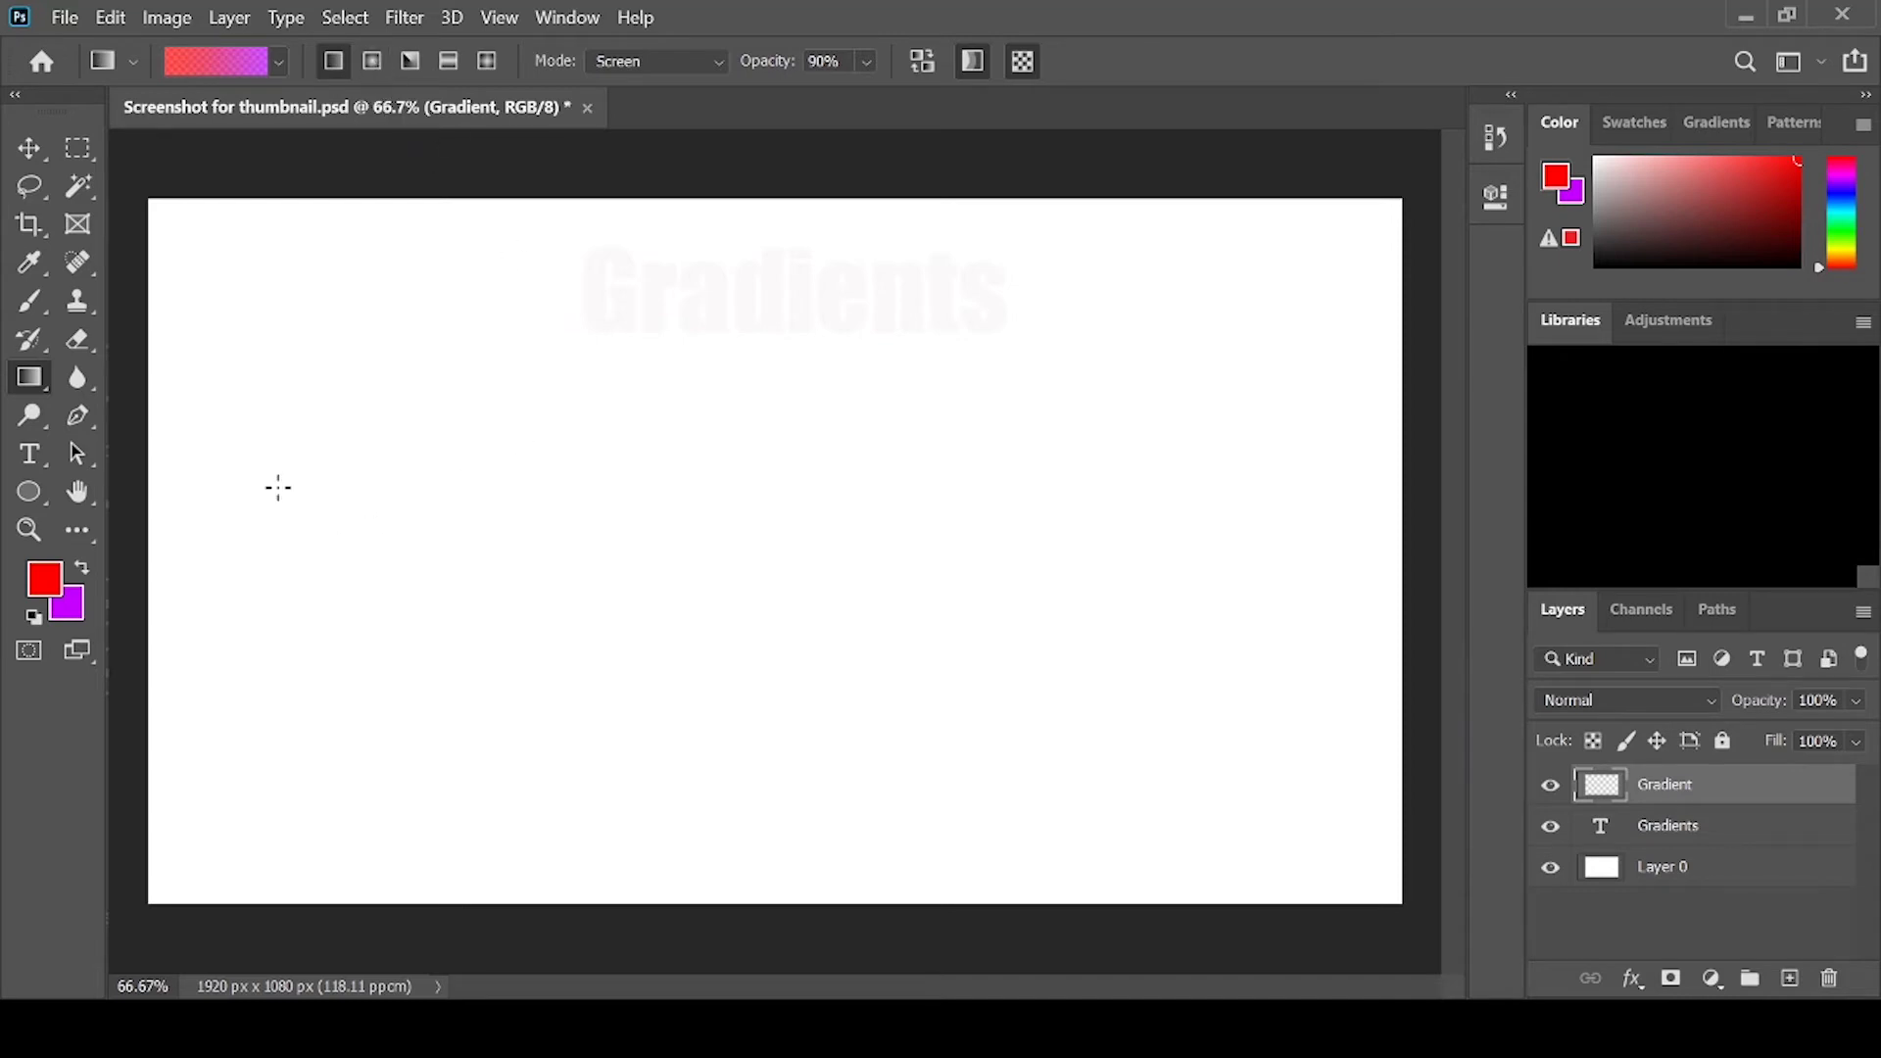
drag(356, 285, 562, 479)
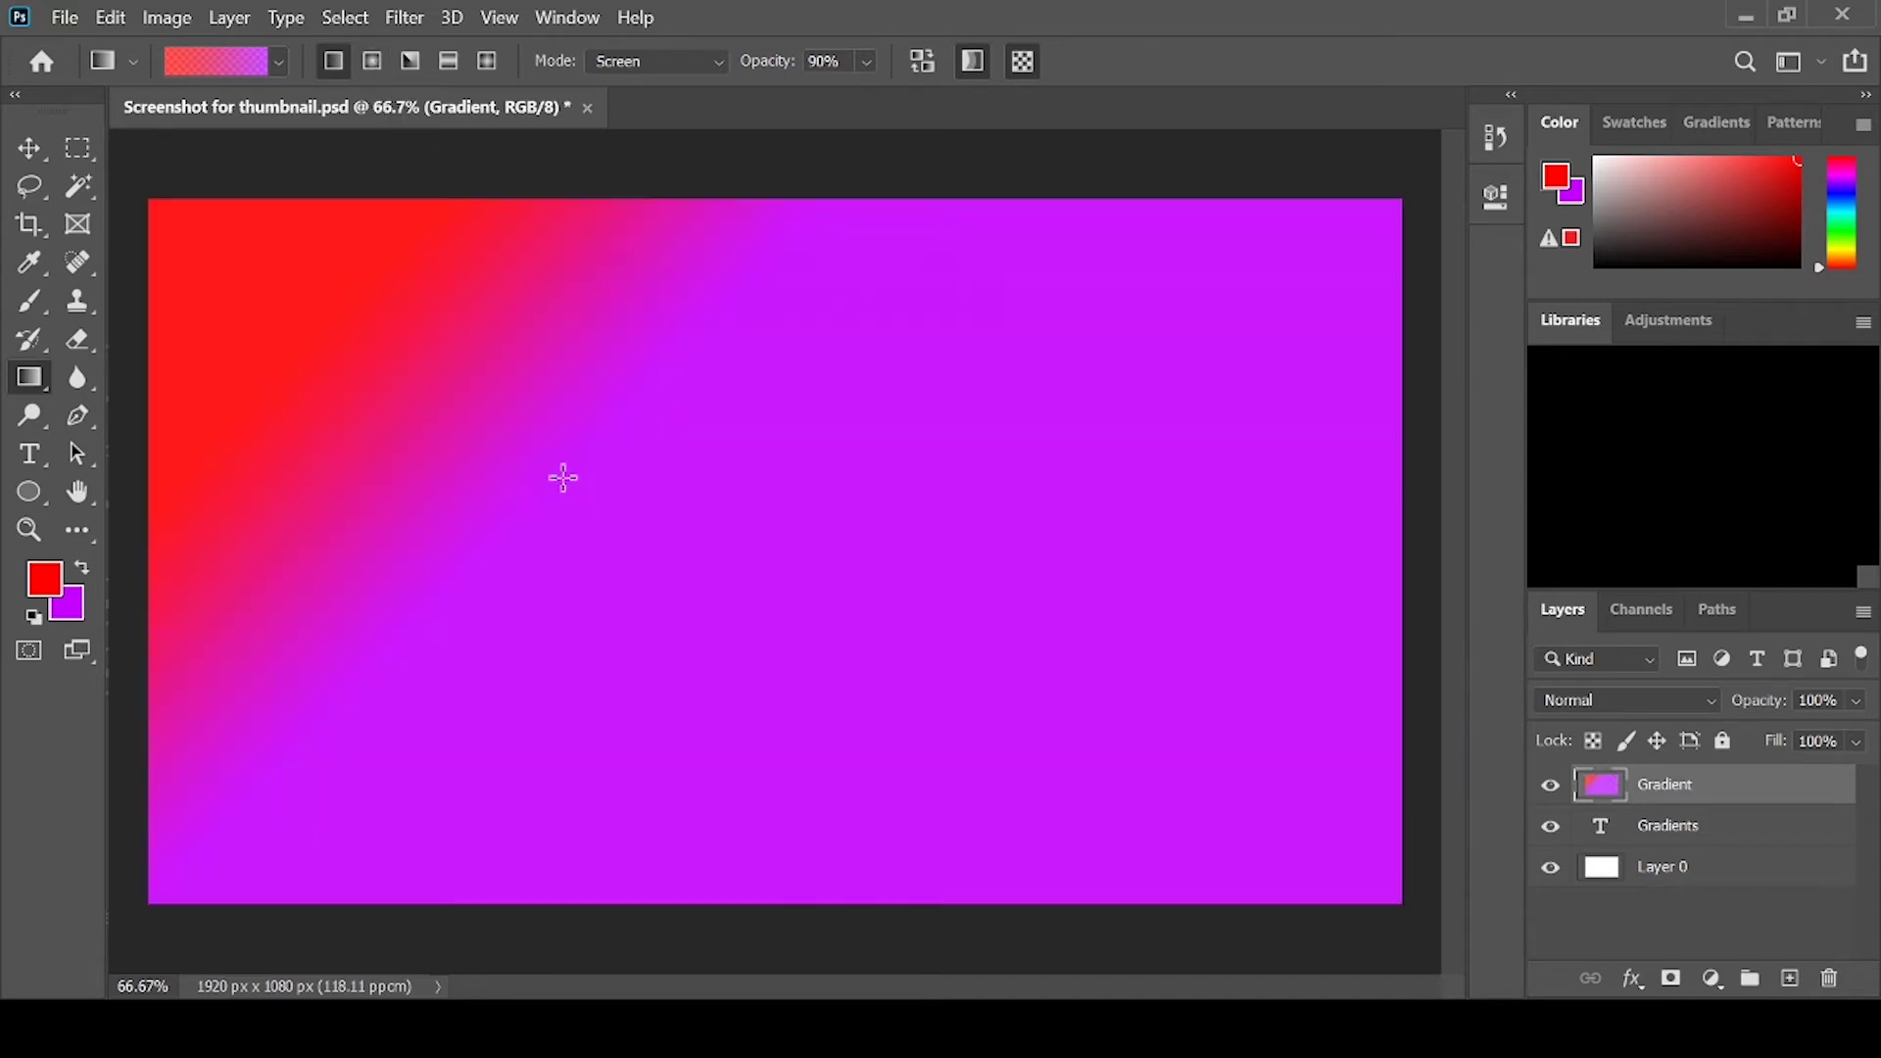
key(ctrl+z)
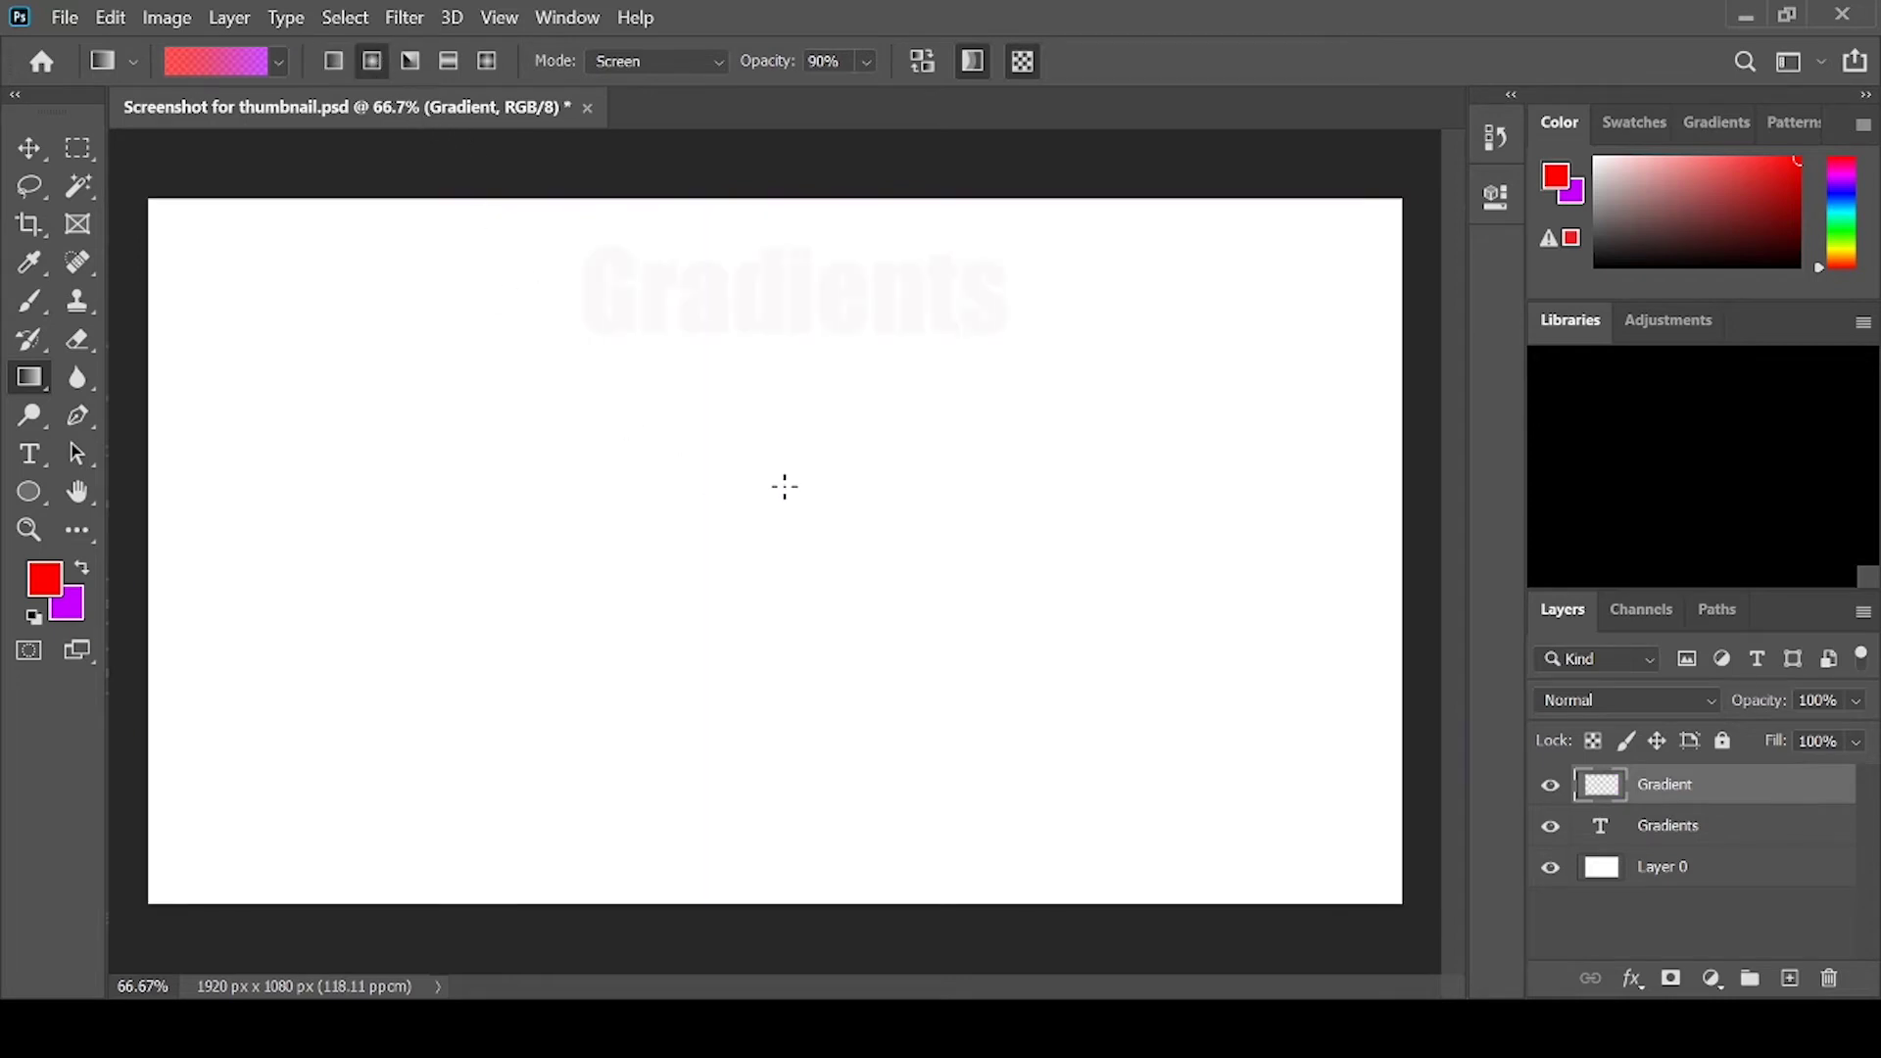
Step: Try a small radial gradient near the canvas center and a large one from the top middle, undoing each
drag(784, 486, 790, 680)
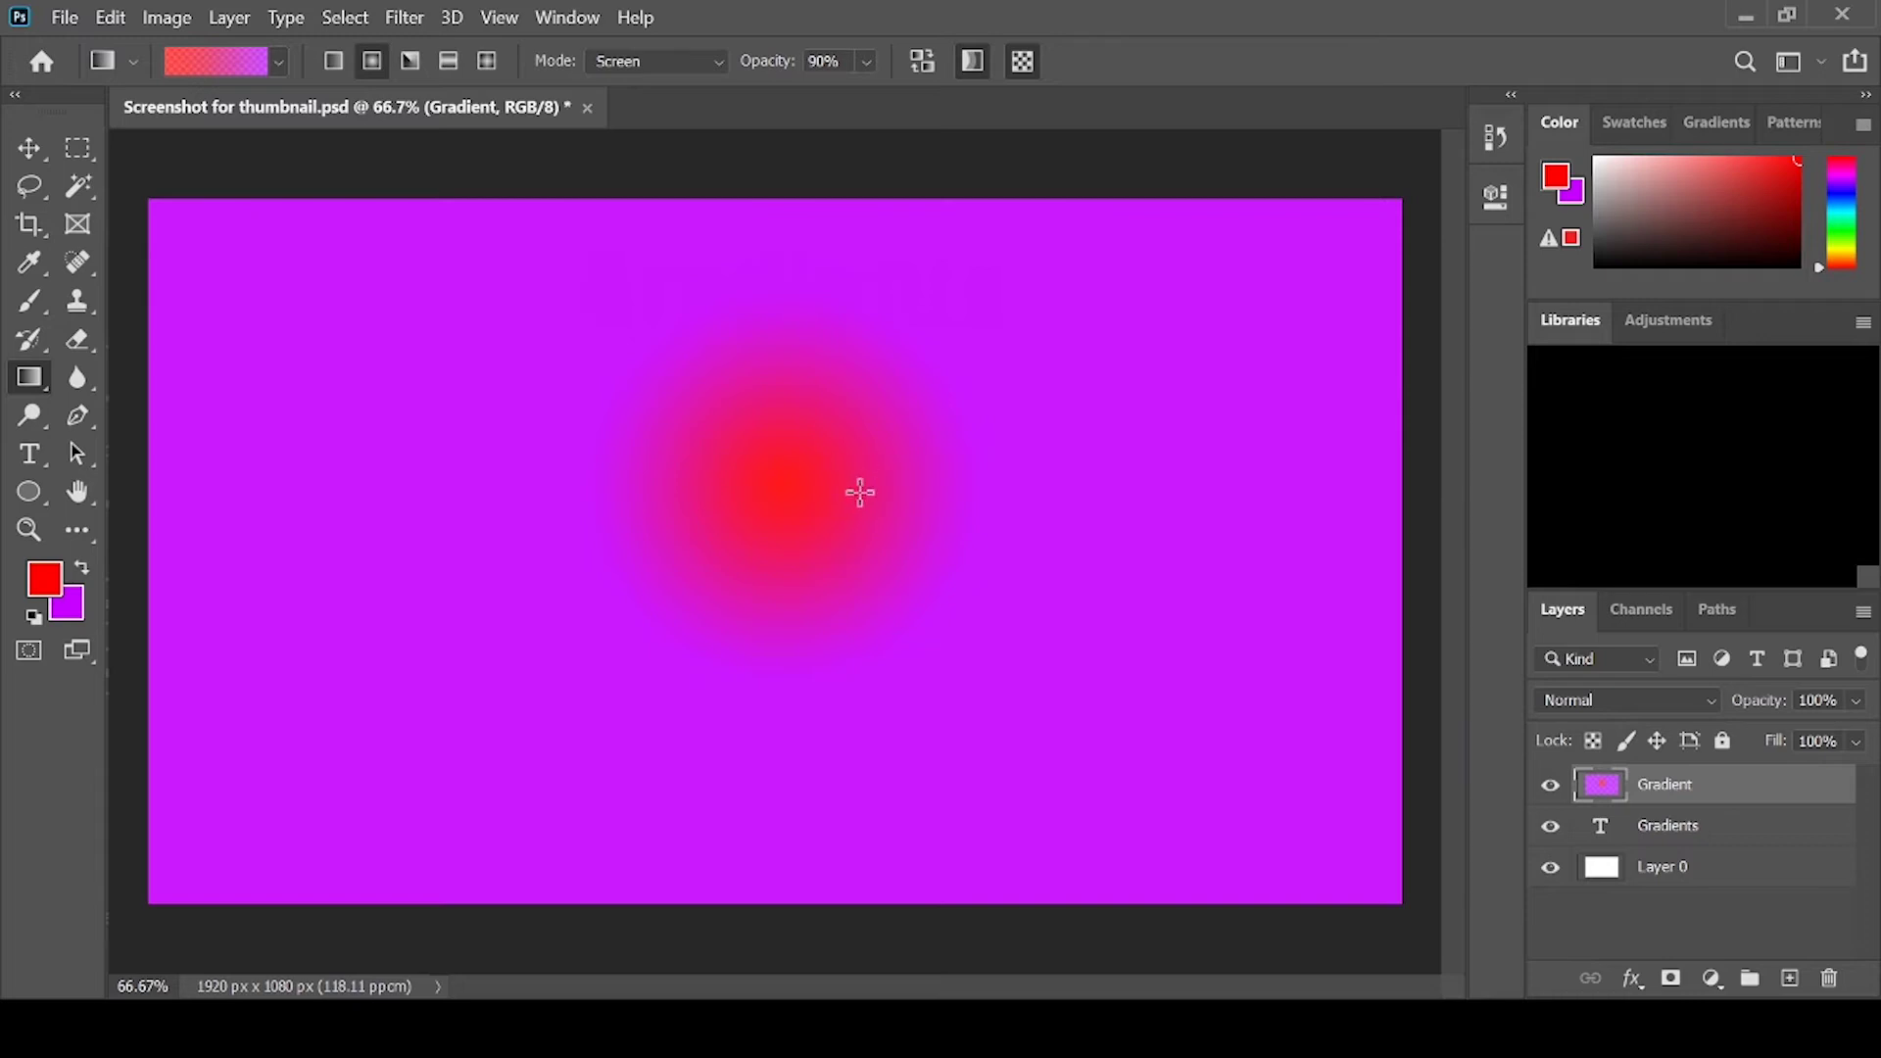
key(ctrl+z)
drag(795, 259, 737, 855)
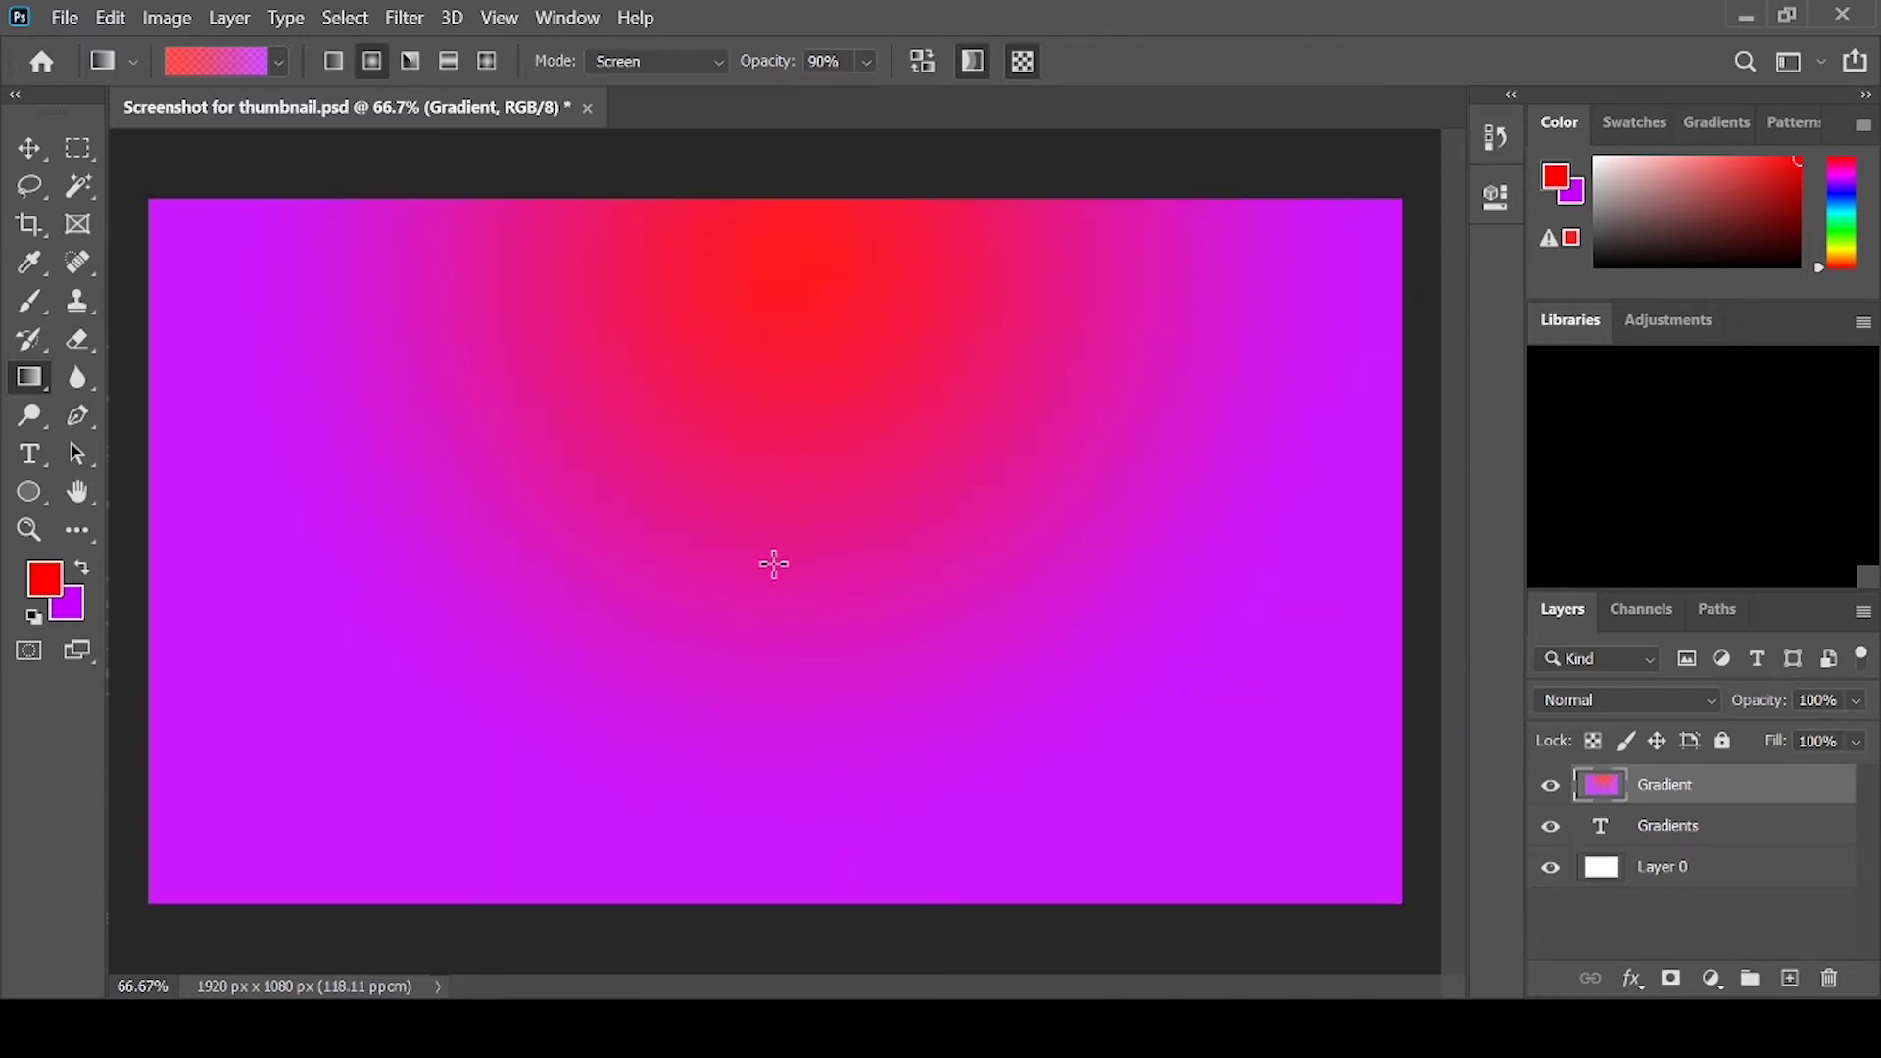
key(ctrl+z)
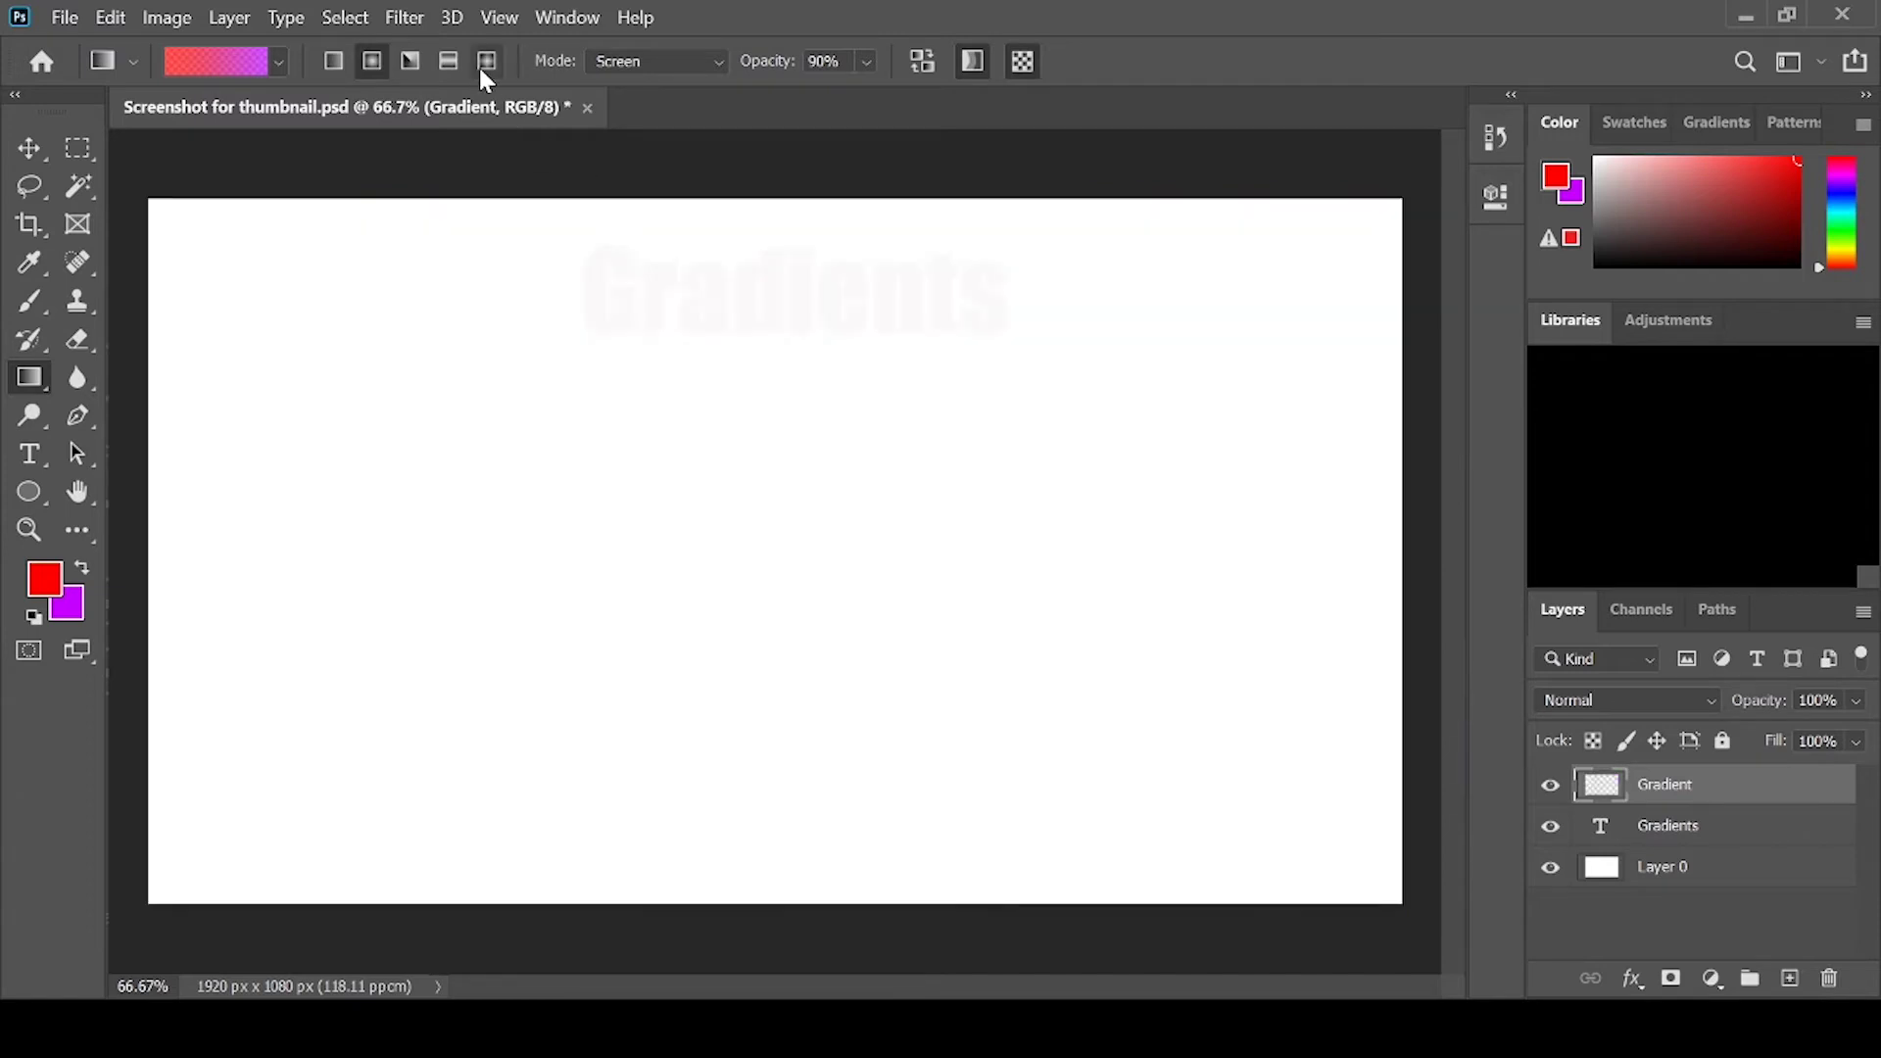
Step: Try an angle gradient running diagonally from the canvas's upper-left area toward the middle, and undo it
click(410, 61)
drag(396, 335, 844, 587)
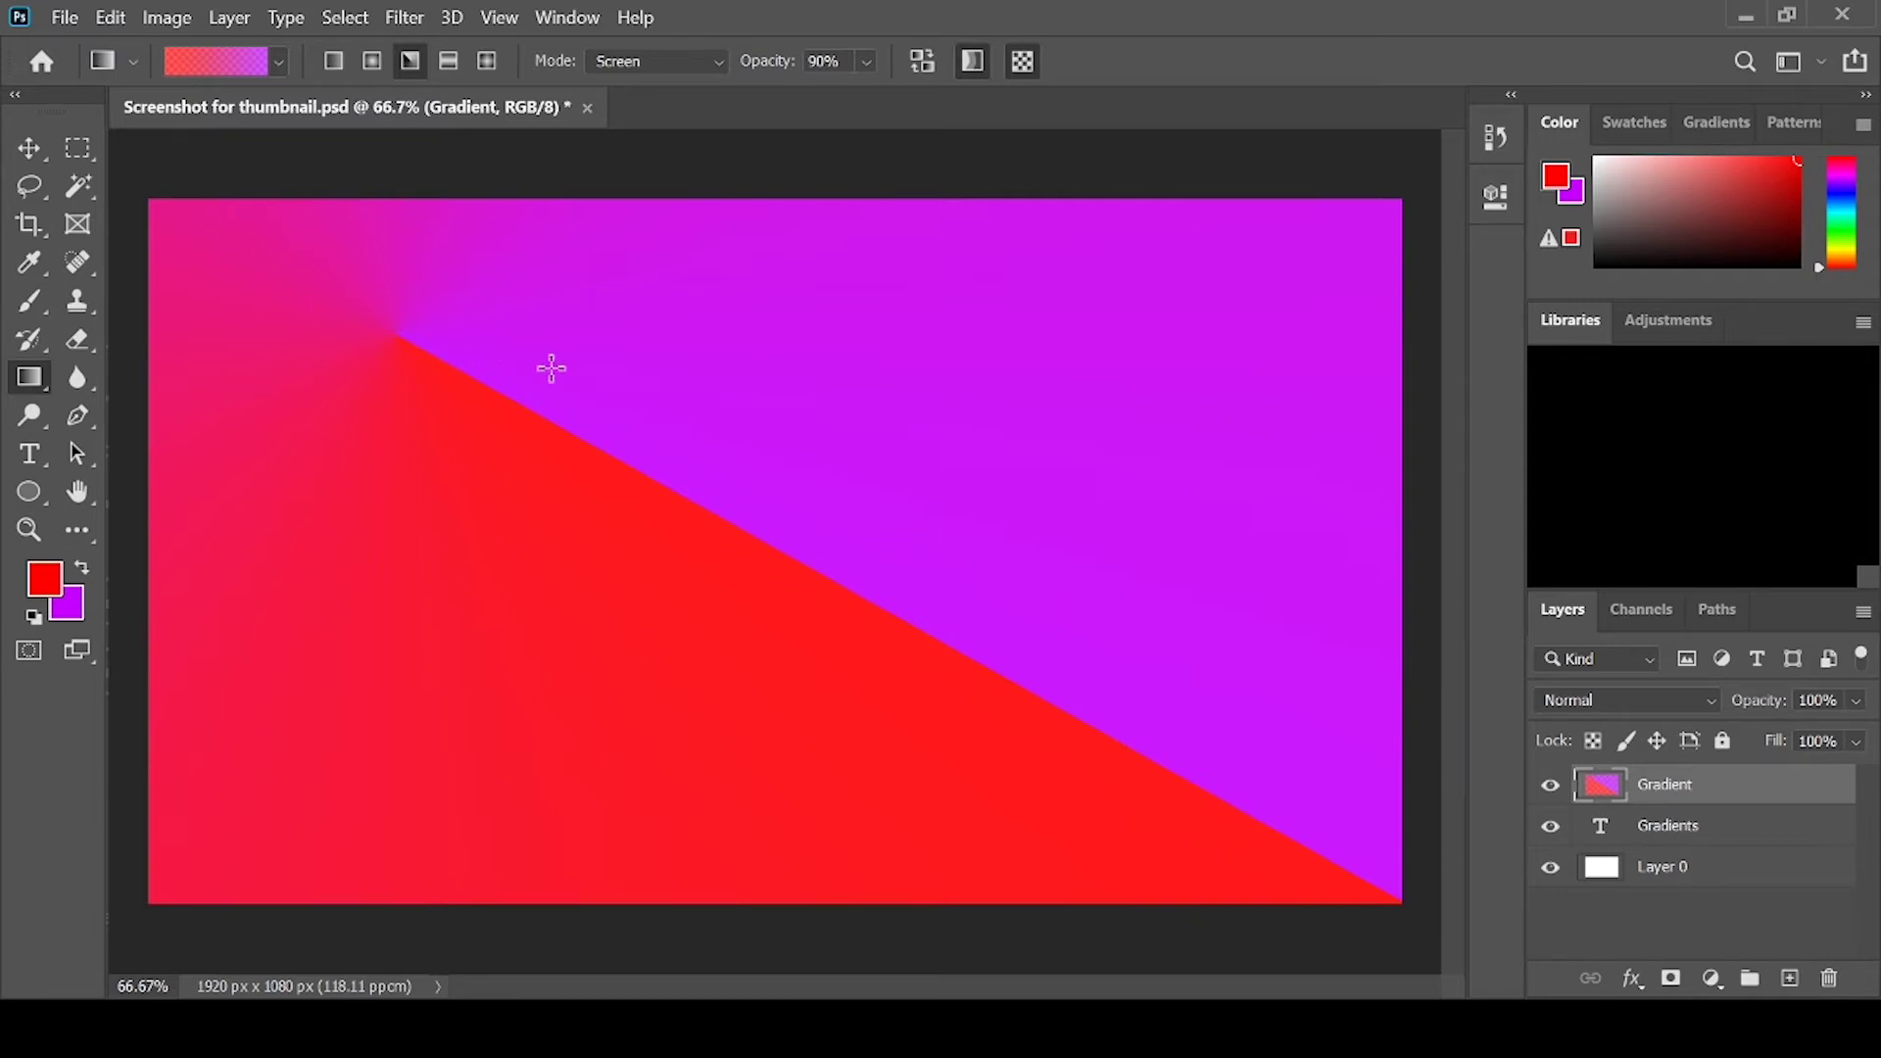
key(ctrl+z)
key(ctrl+shift+z)
key(ctrl+z)
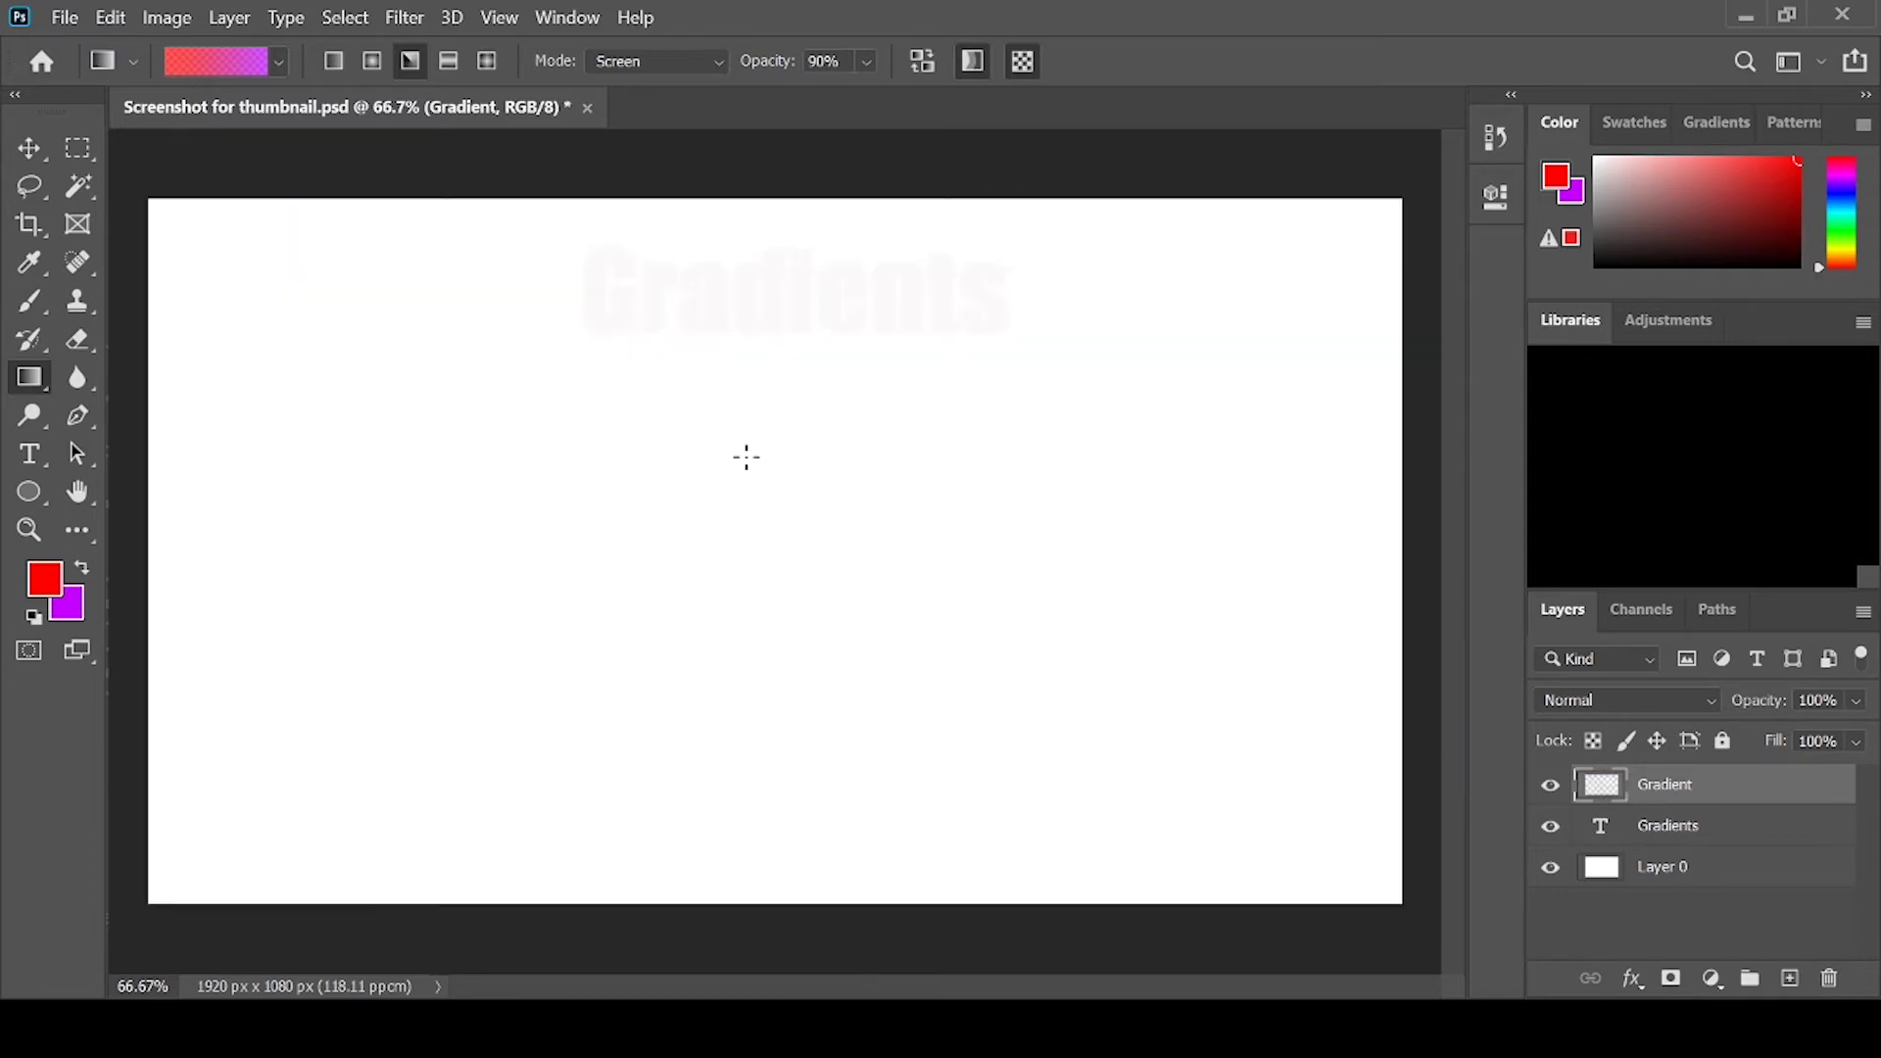
Step: Try a full-width reflected gradient and a diamond gradient on the Gradient layer, clearing the layer at the end
click(449, 63)
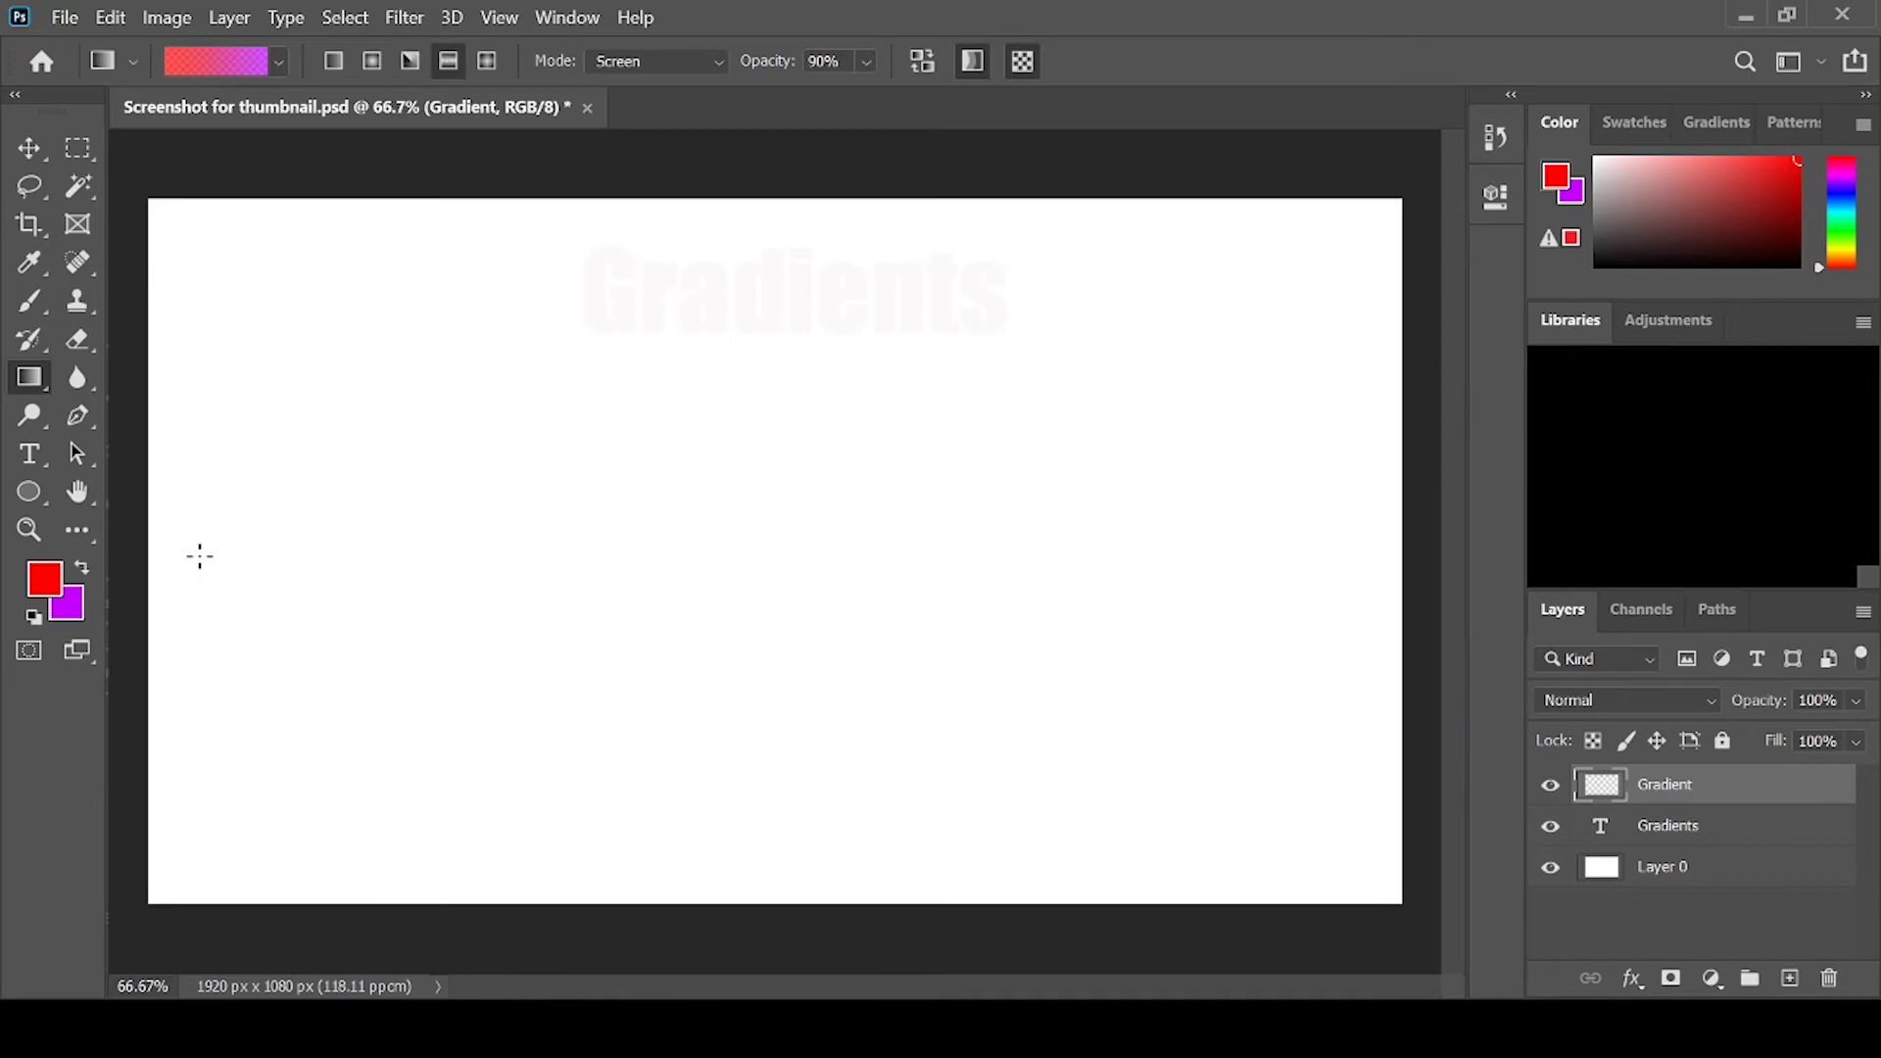
drag(199, 556, 1358, 551)
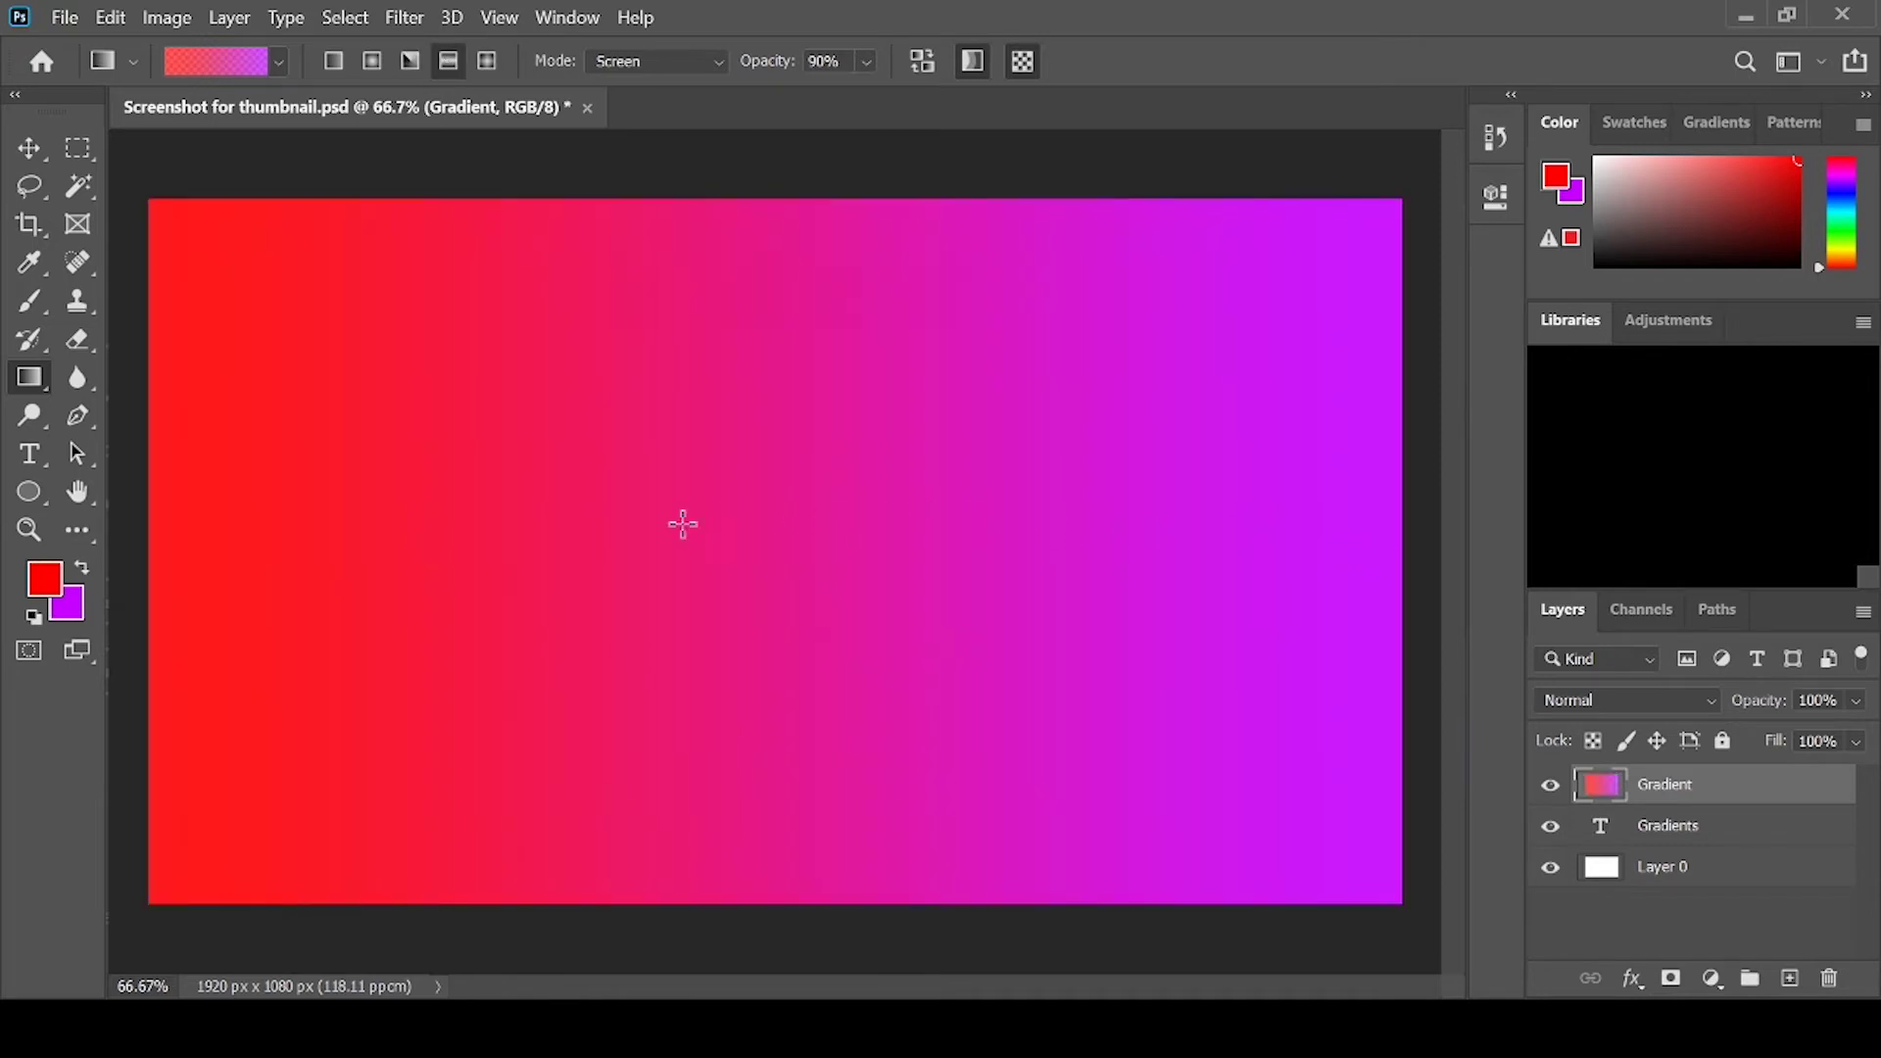
click(485, 62)
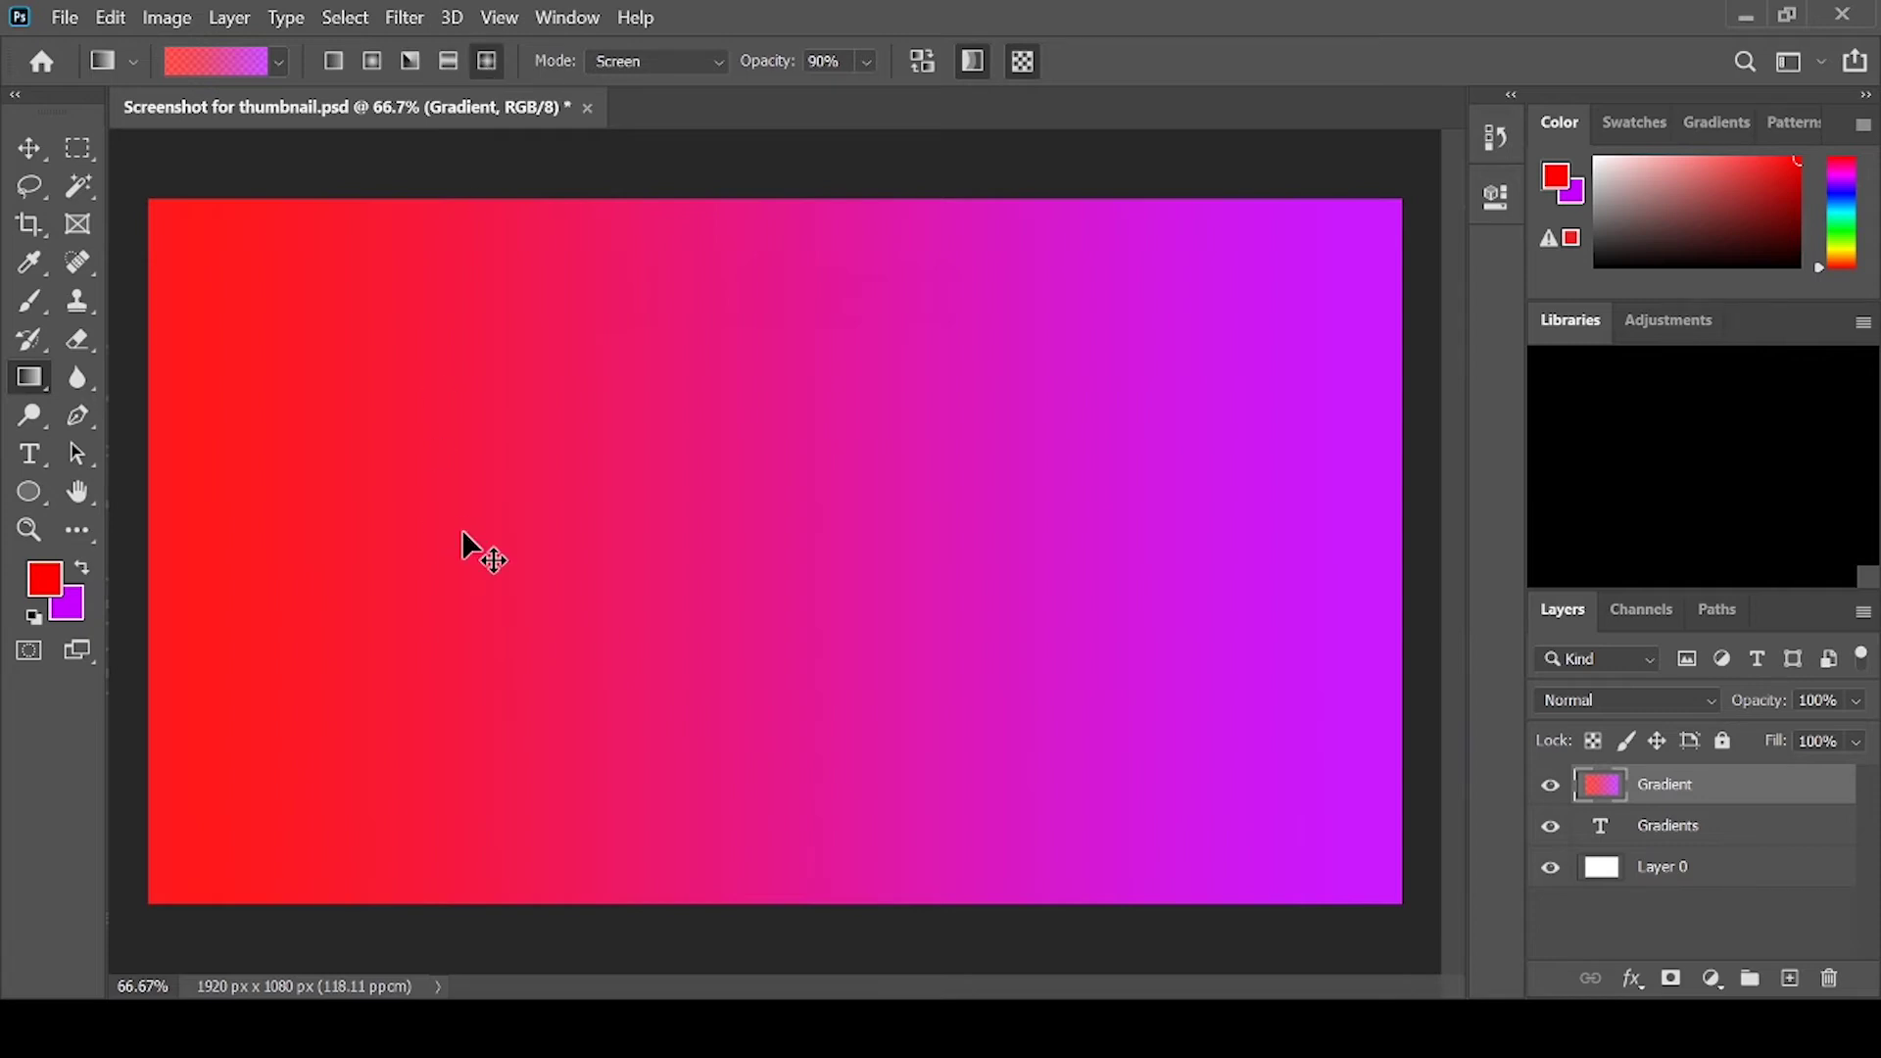
drag(542, 509, 968, 527)
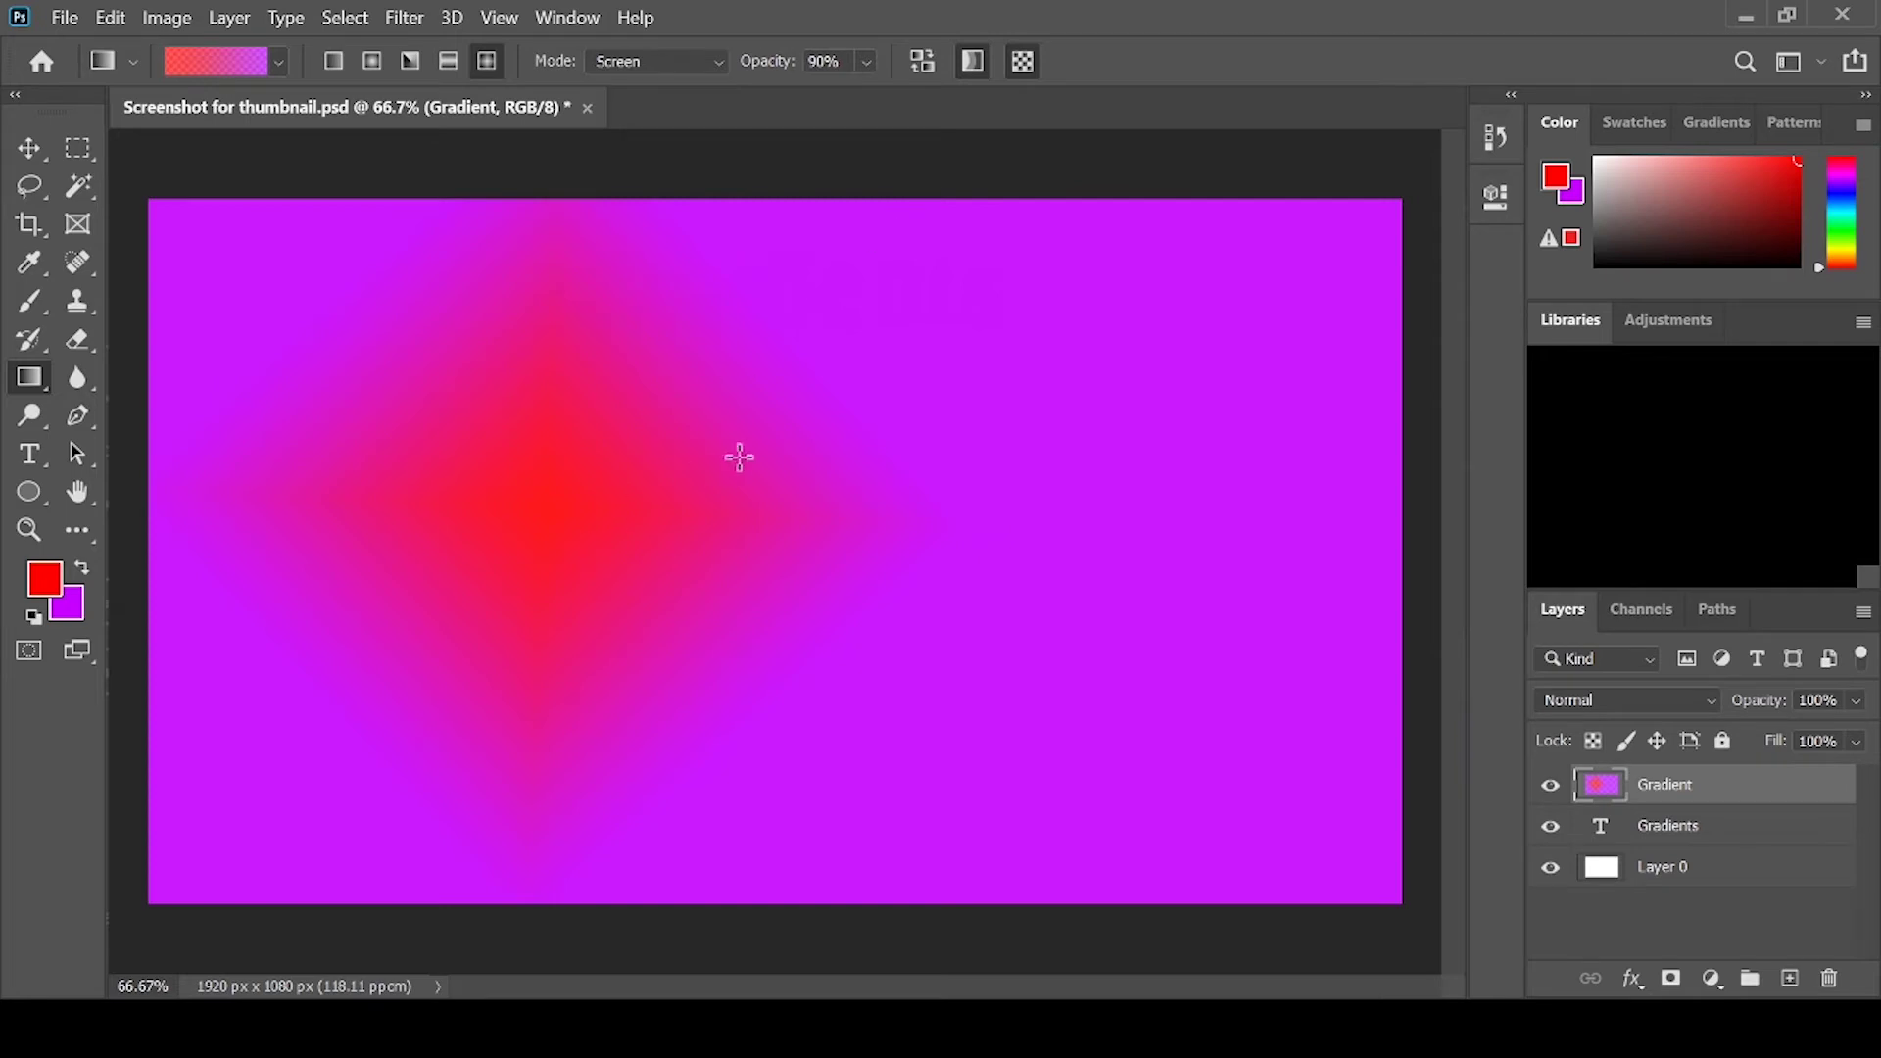
key(Delete)
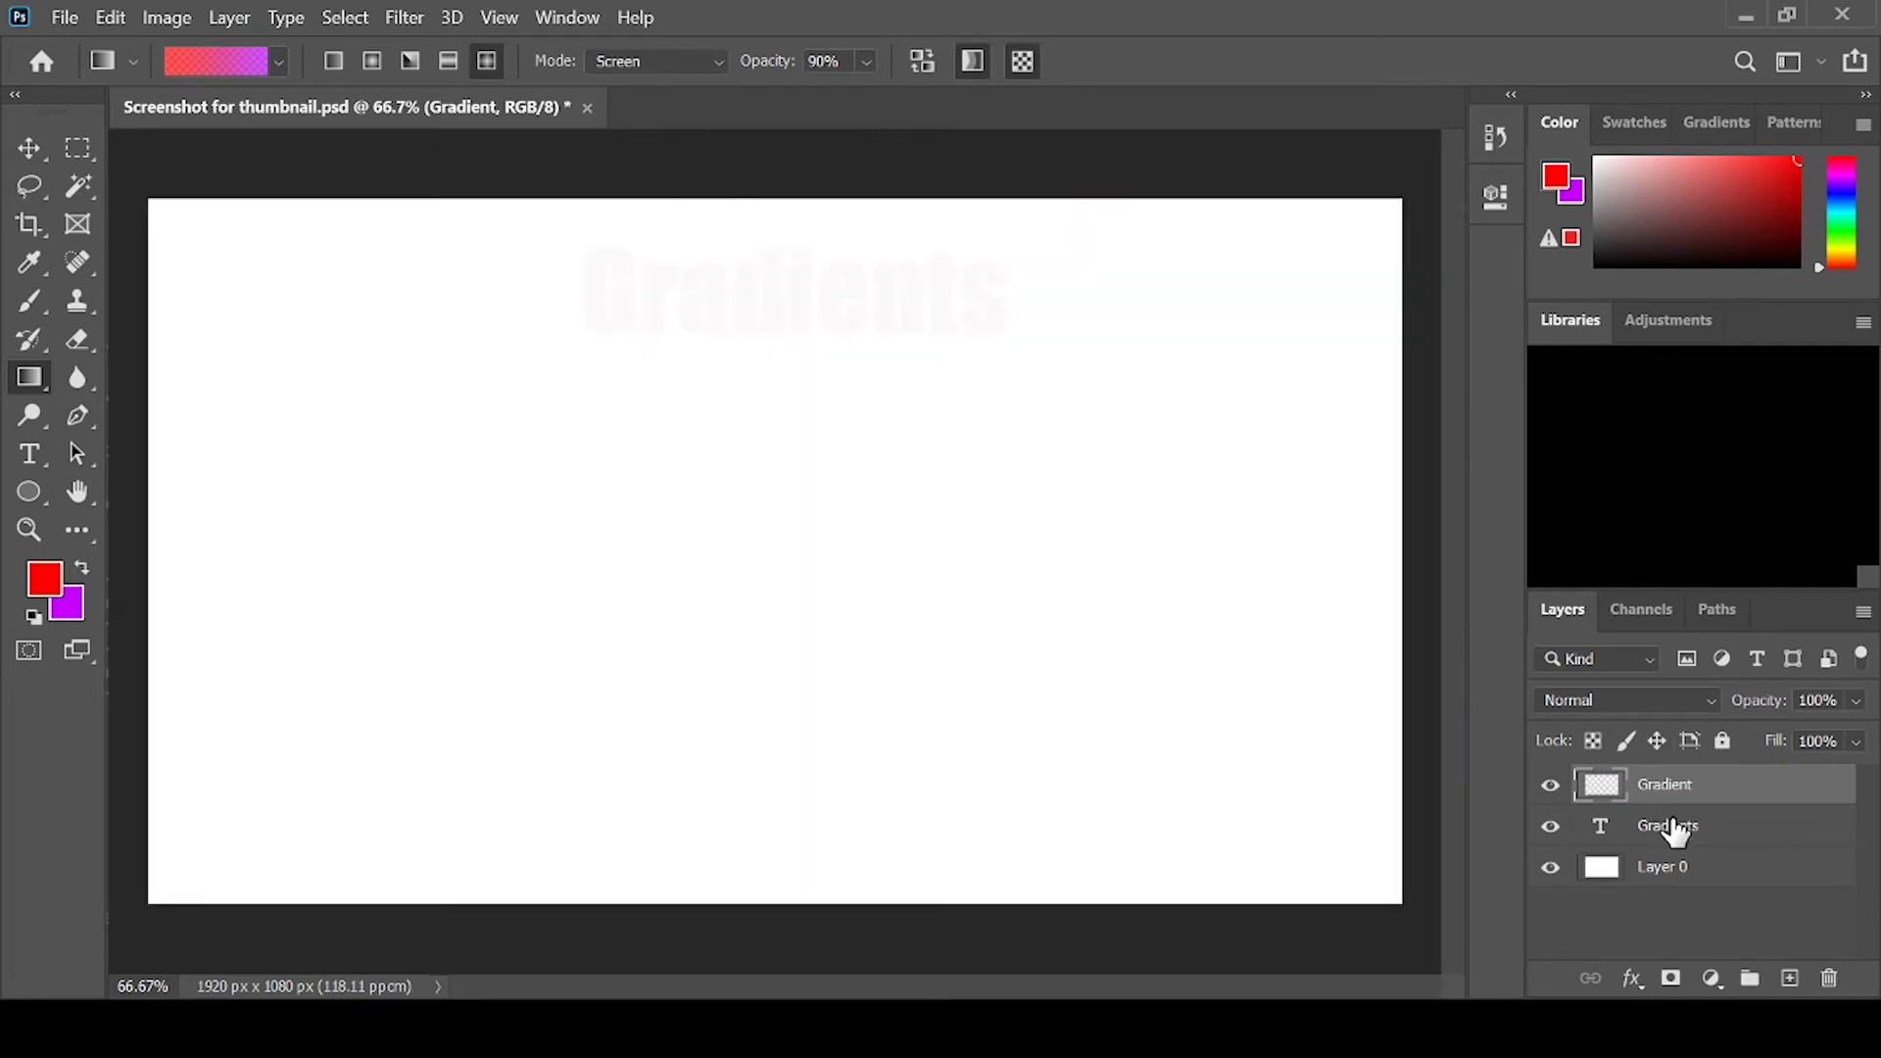
Step: Fill the Gradient layer with a full-width red-to-purple linear gradient and move the Gradients text layer above it
click(333, 60)
drag(192, 551, 1371, 559)
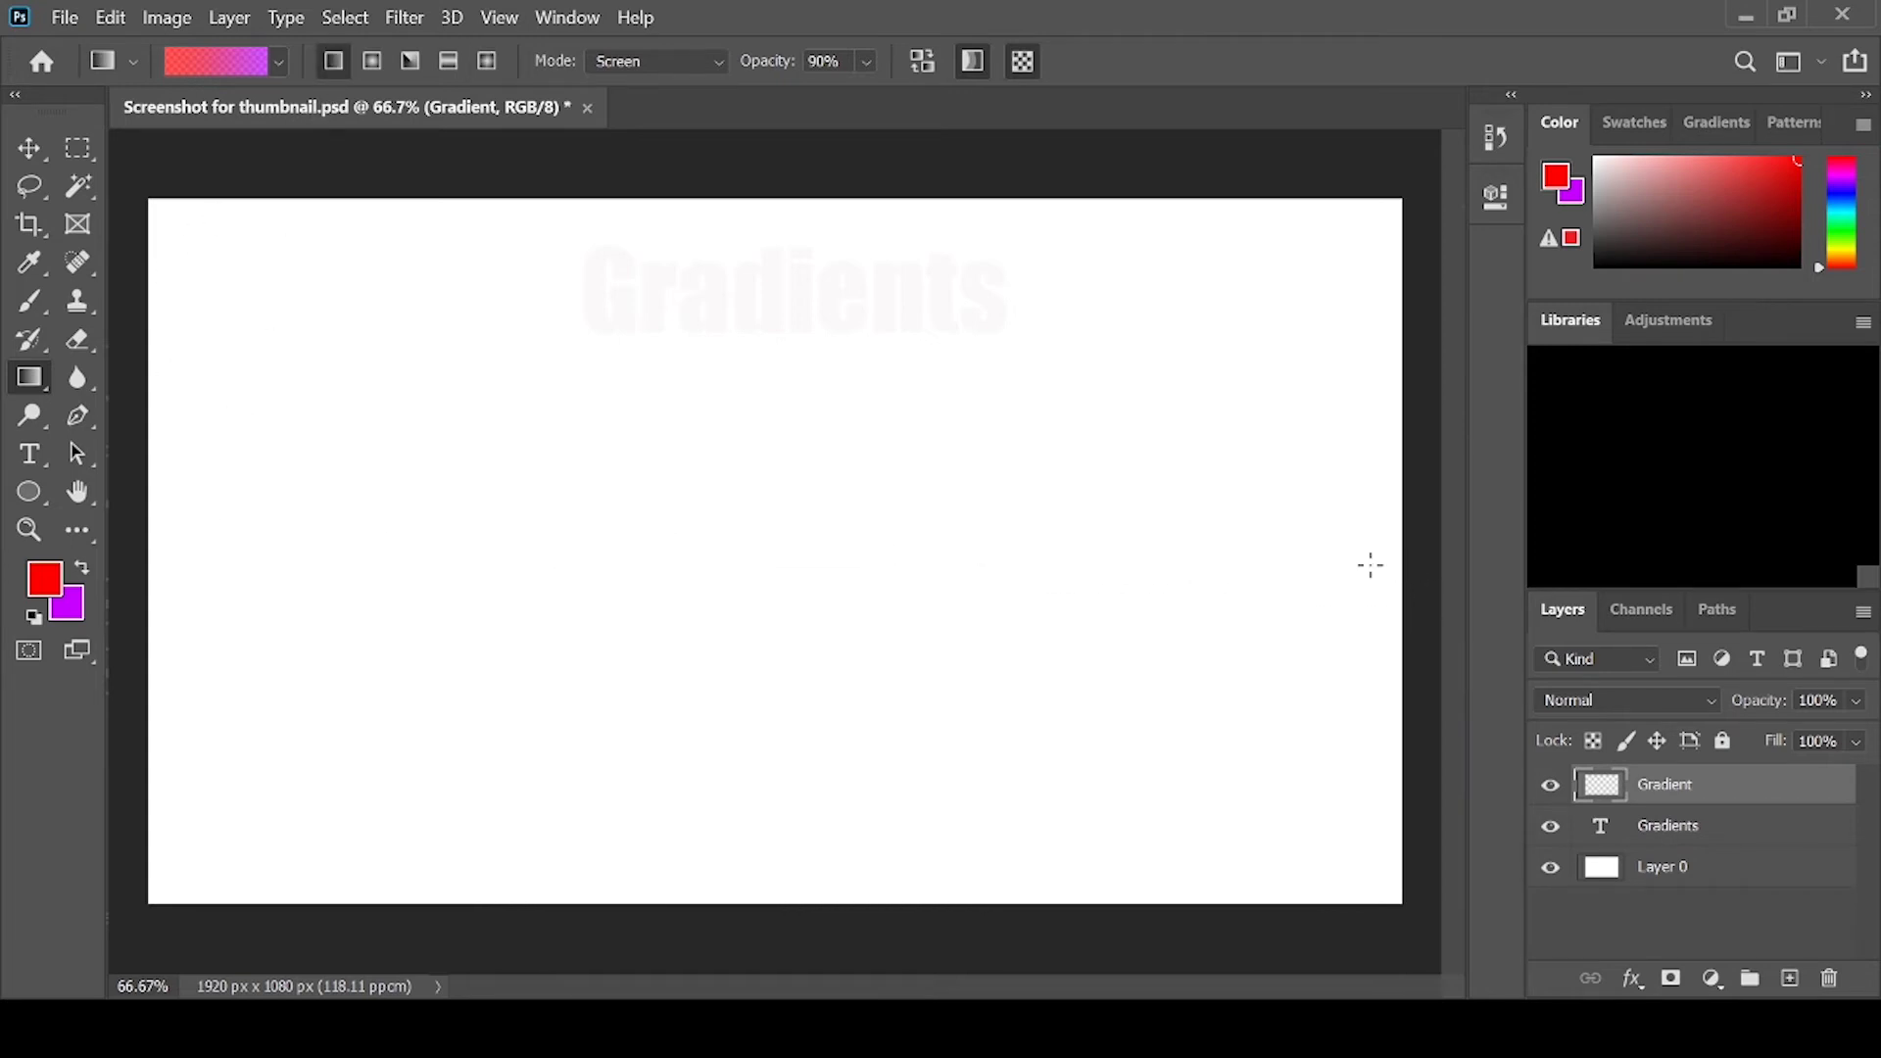
drag(1714, 834, 1709, 780)
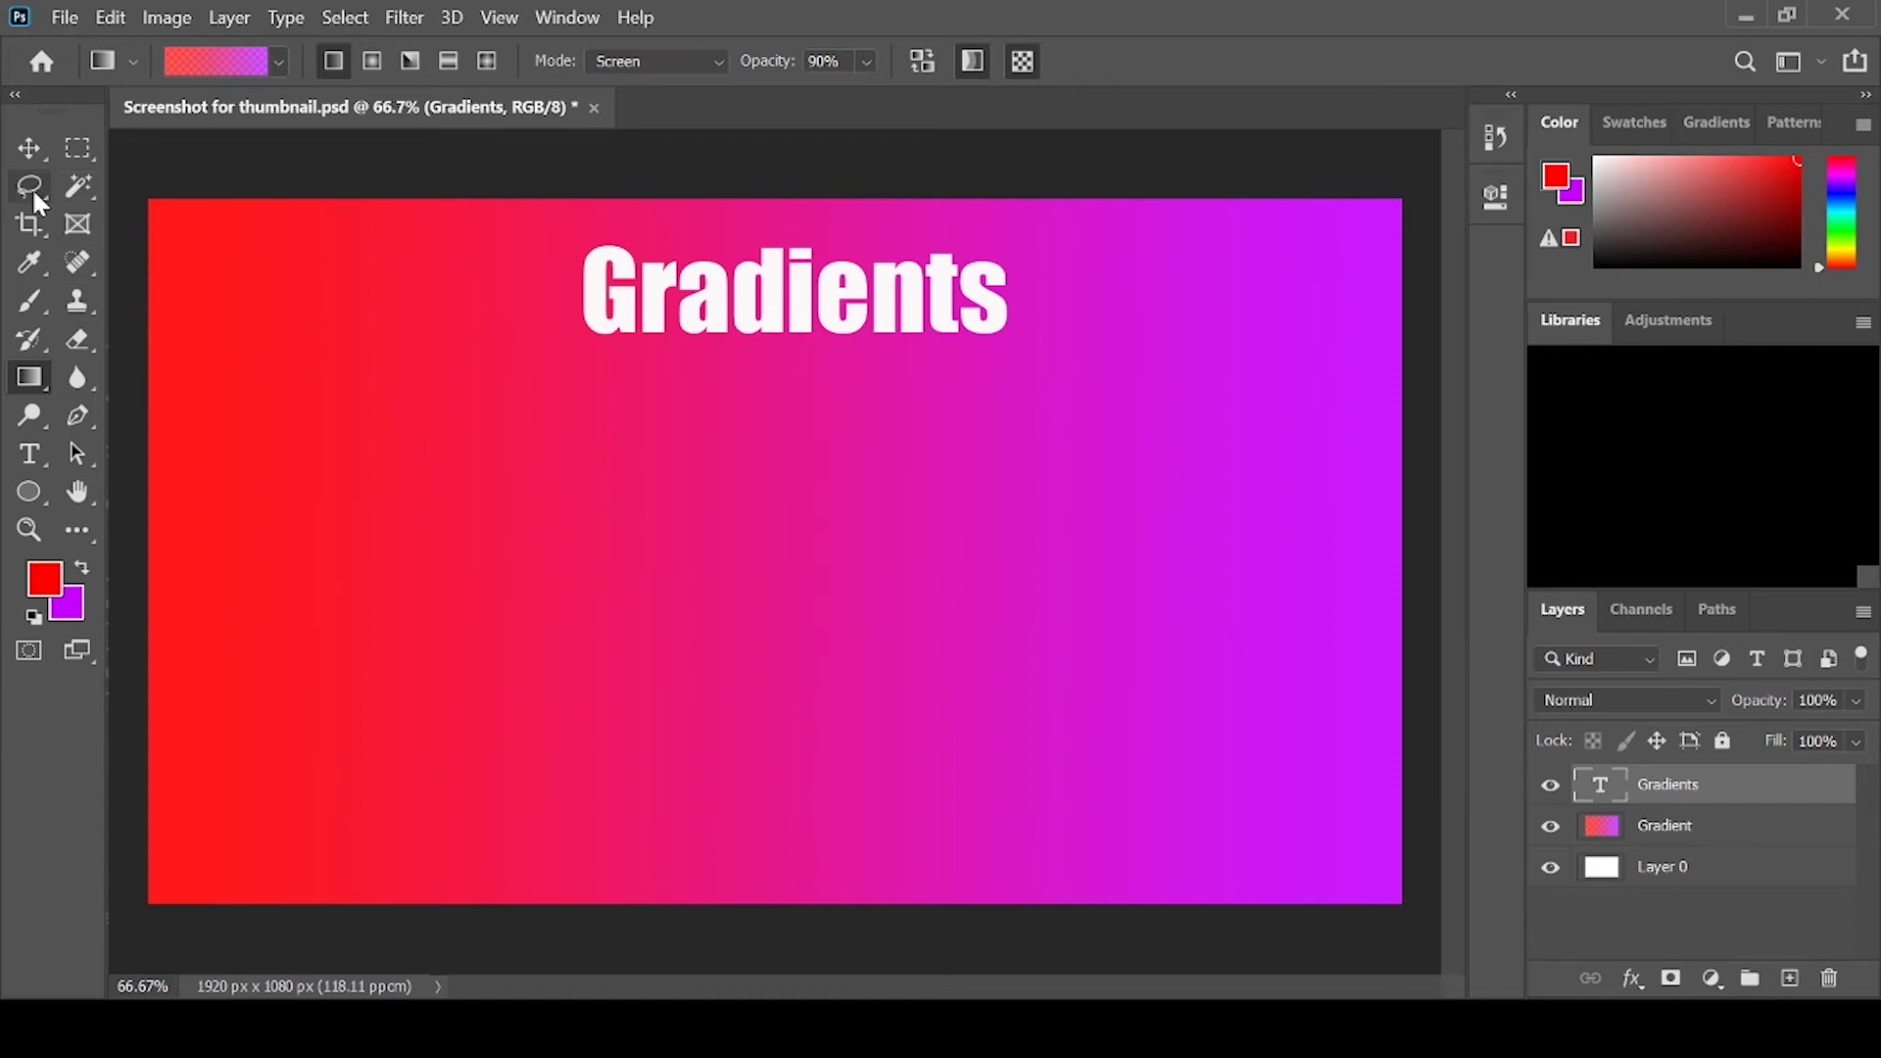
Step: Select all the letters of the Gradients title with the Quick Selection tool
click(82, 185)
key(shift+w)
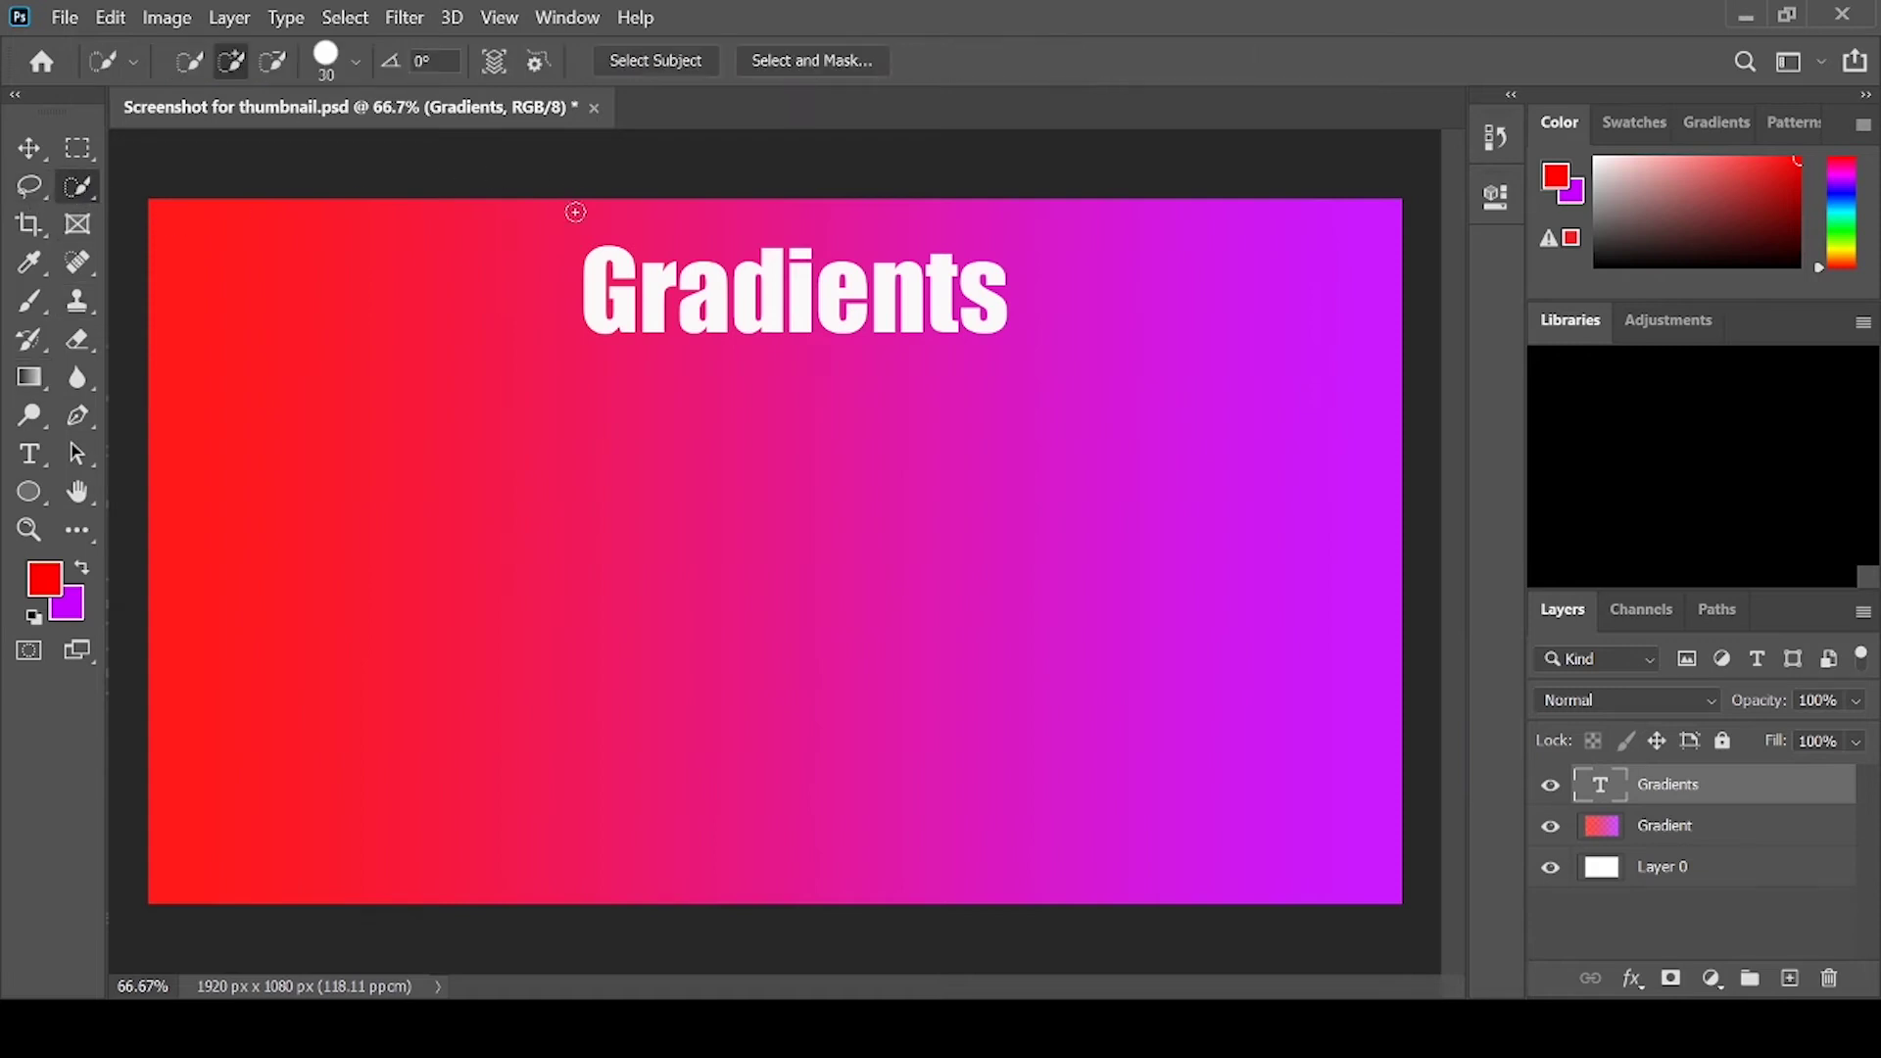
mouse_move(594, 273)
mouse_down()
mouse_move(735, 294)
mouse_move(930, 279)
mouse_move(985, 321)
mouse_up()
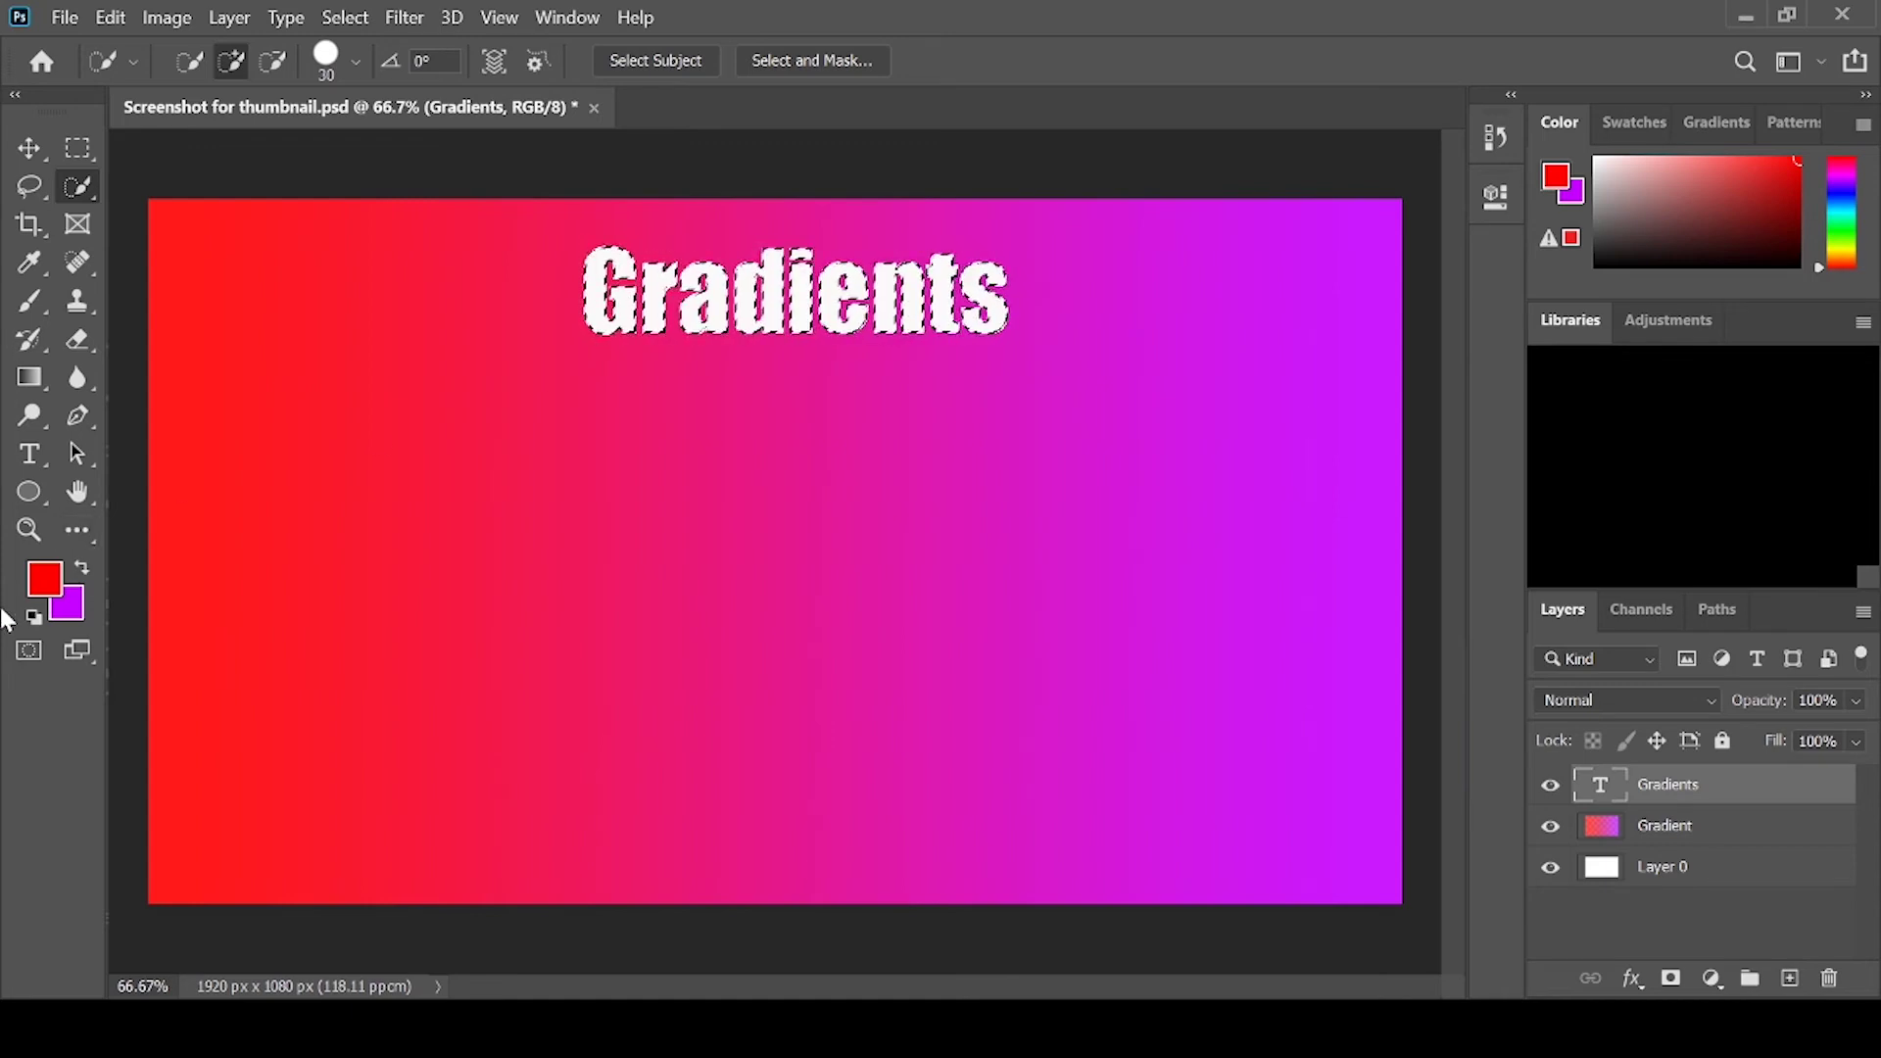
Step: Set the foreground color to bright green
click(54, 573)
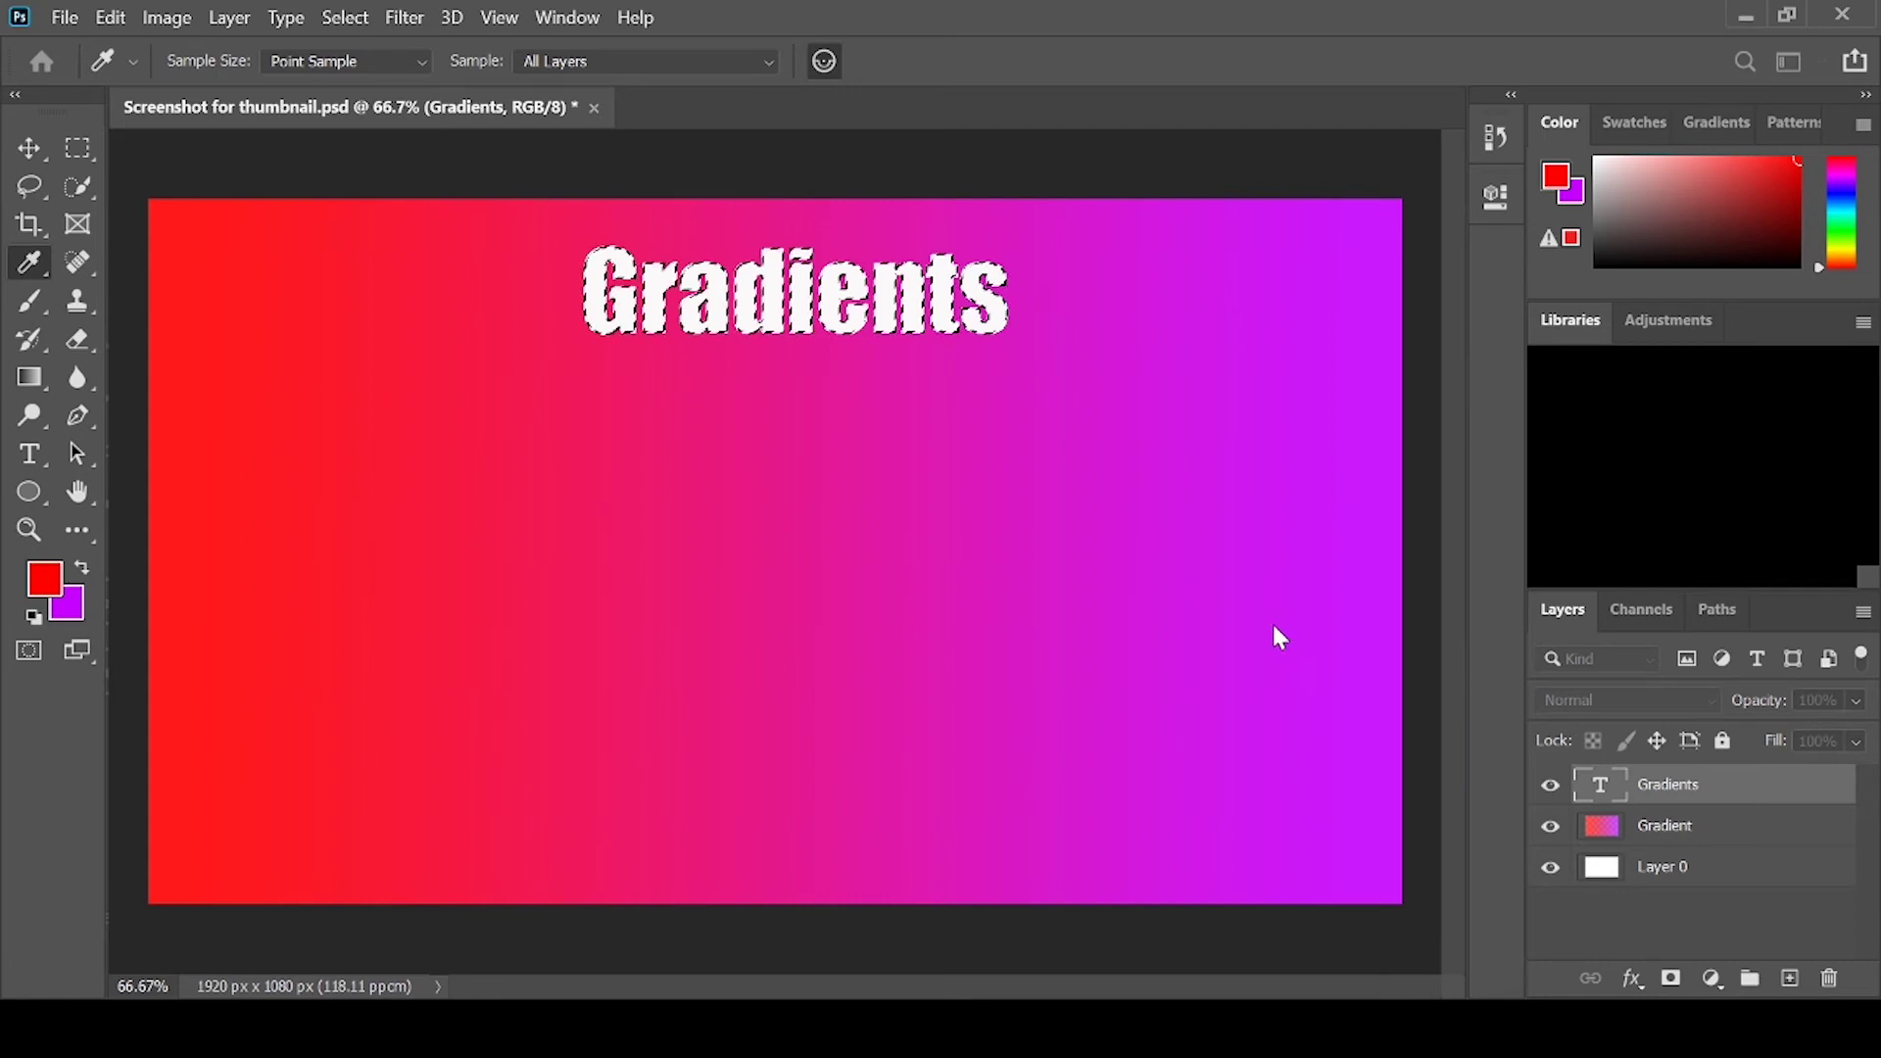
click(1126, 495)
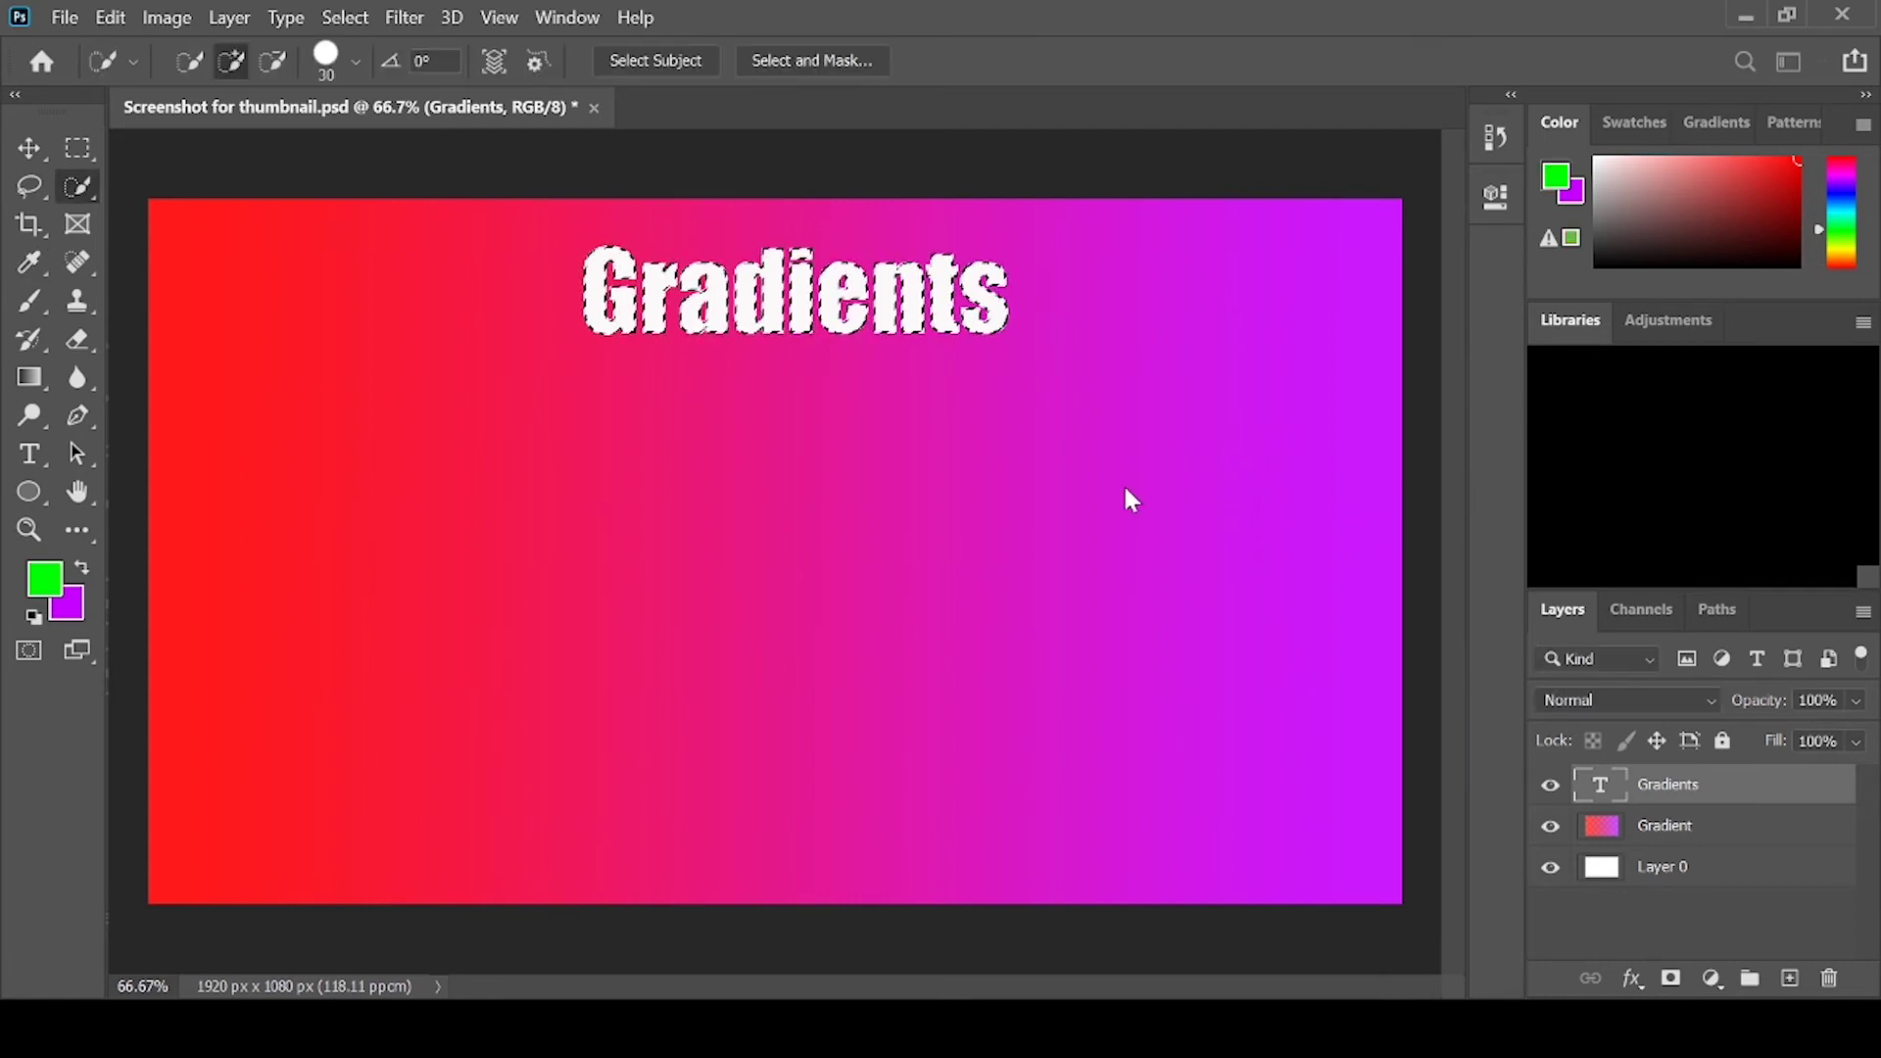
Step: Set the background color to blue
click(68, 595)
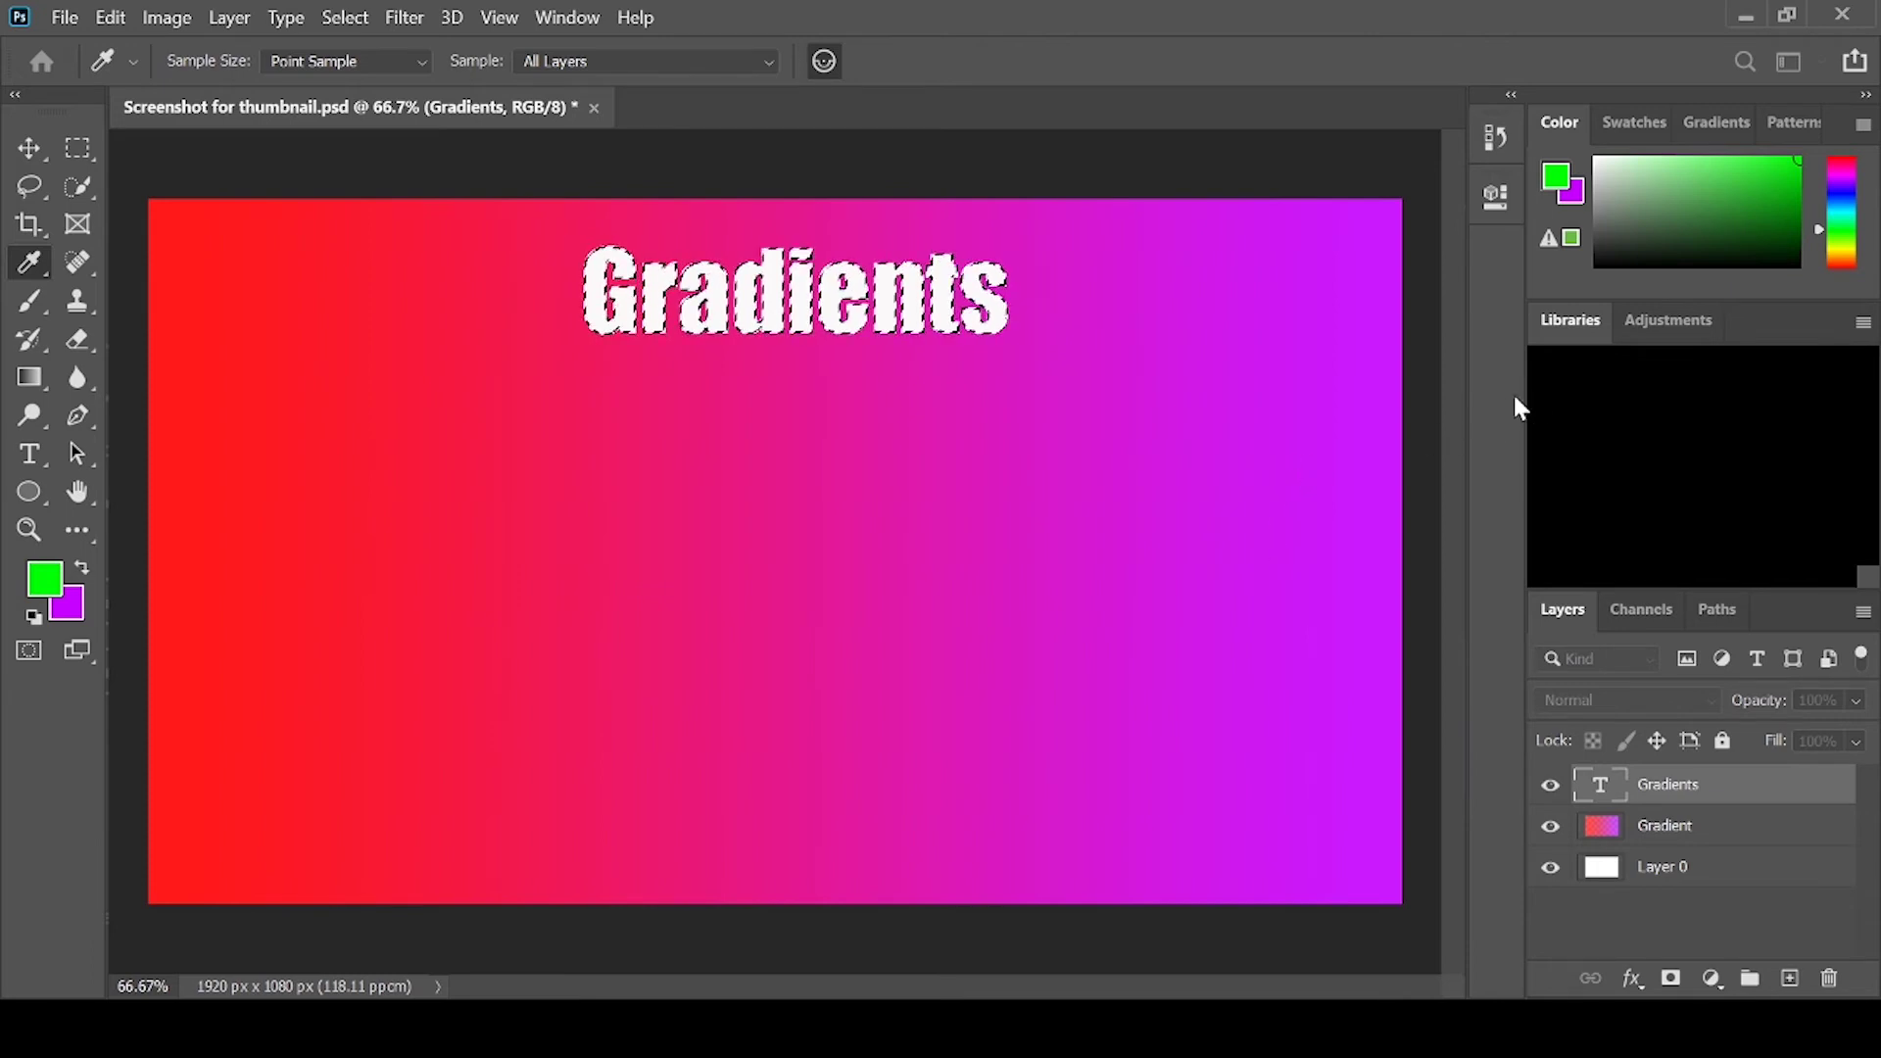
key(Return)
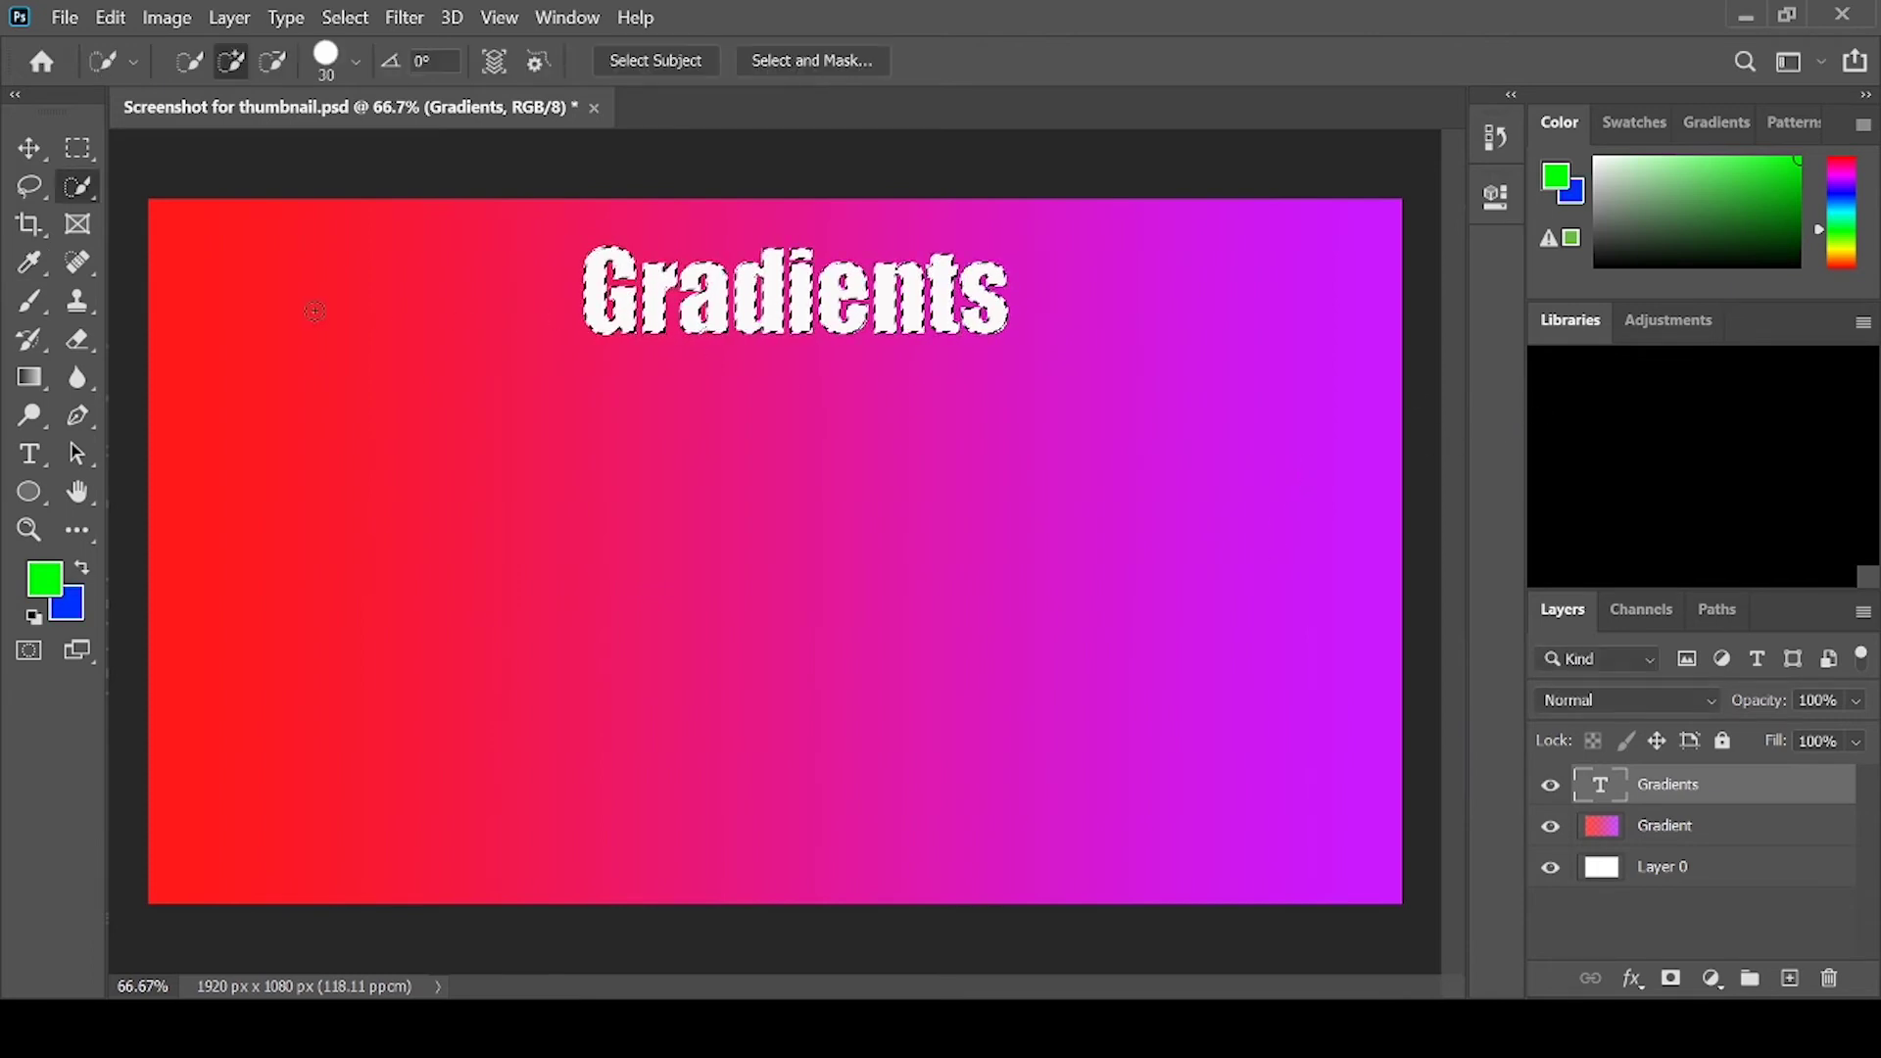
Step: Rasterize the Gradients text layer and apply a green-to-blue linear gradient to the selected letters on a new layer named text gradient
click(28, 378)
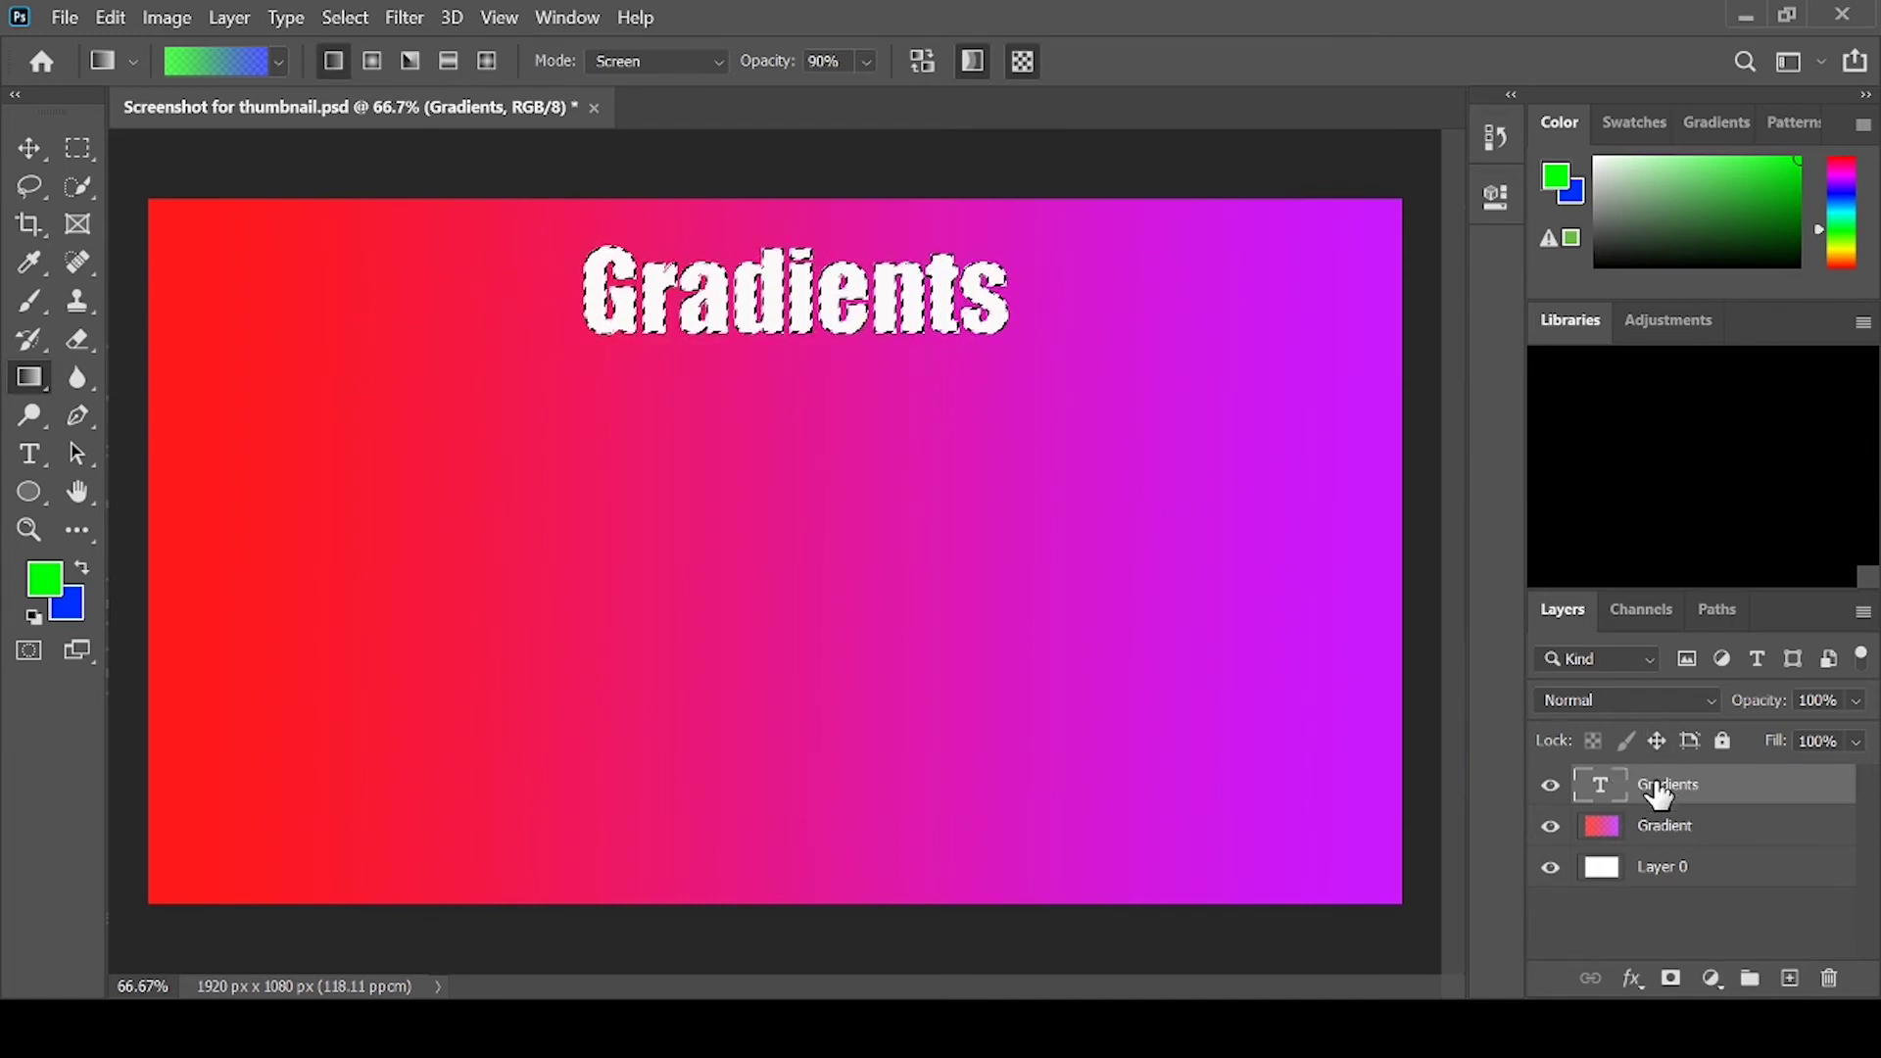
click(1420, 505)
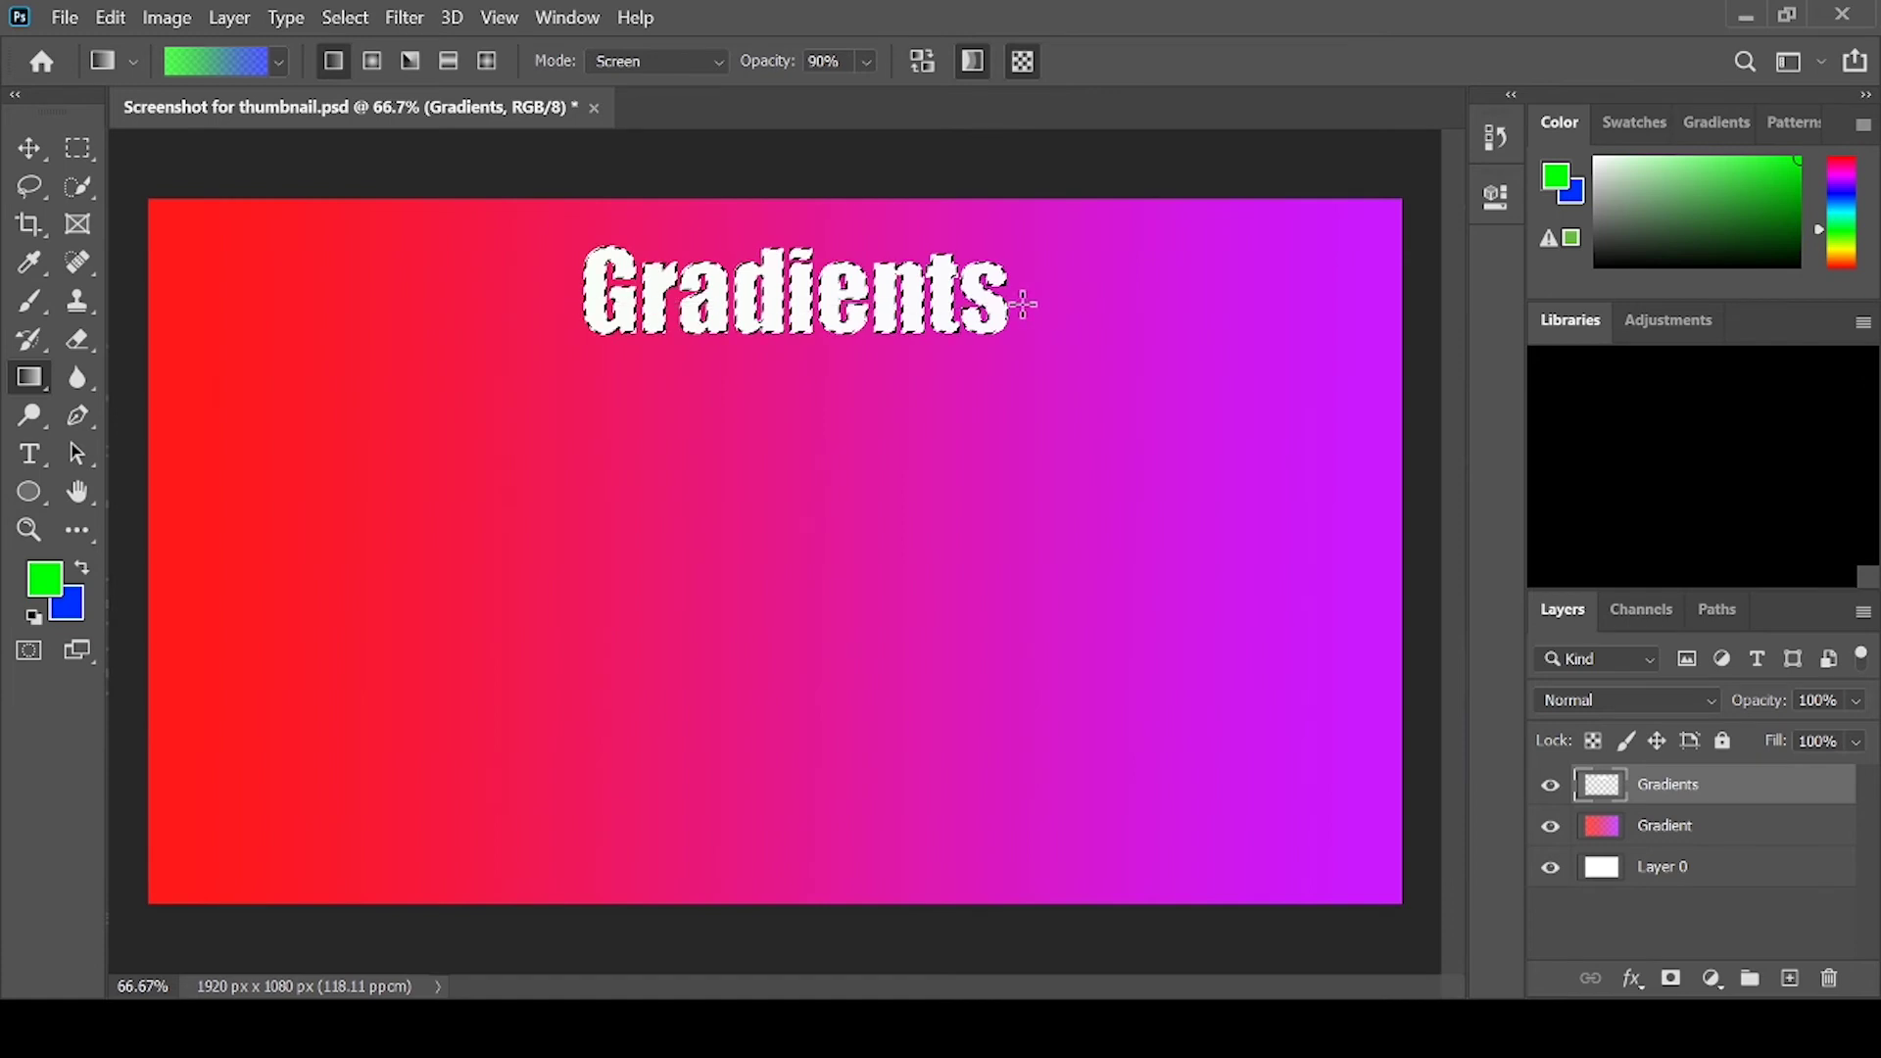
drag(1027, 314, 933, 358)
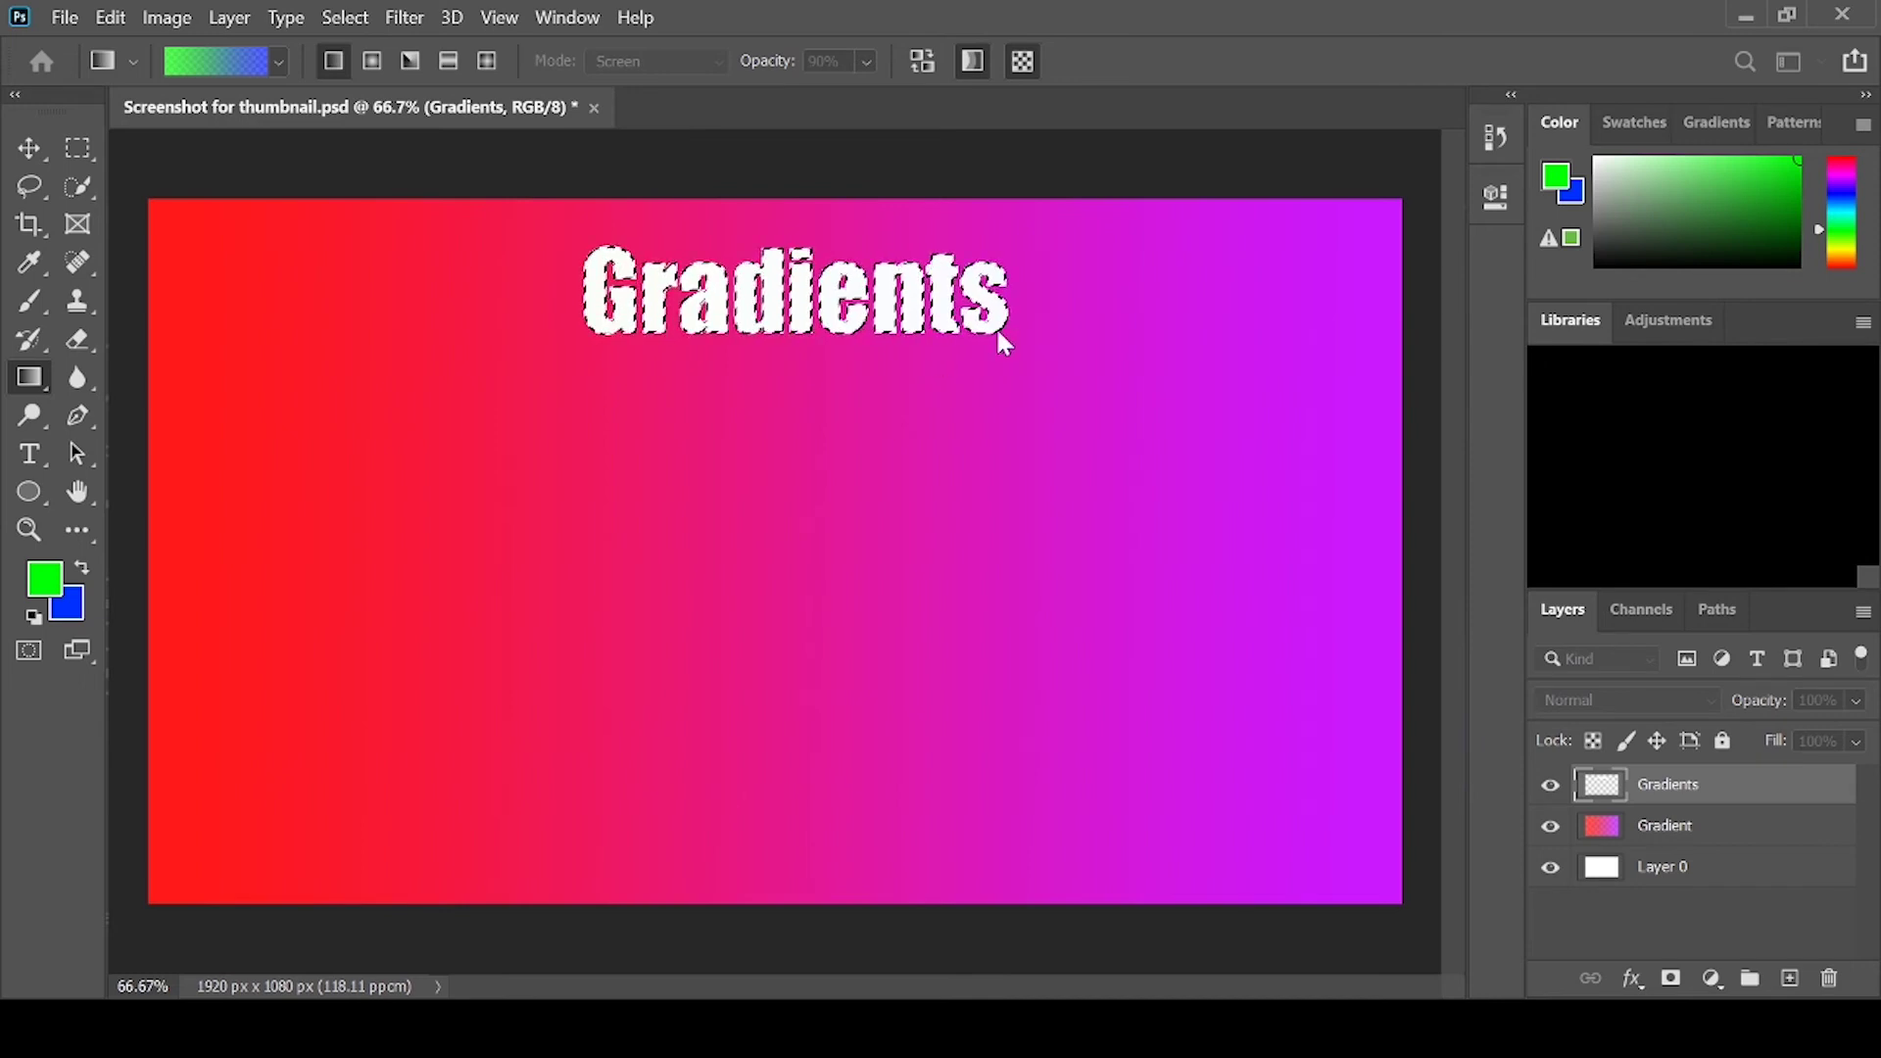
key(Return)
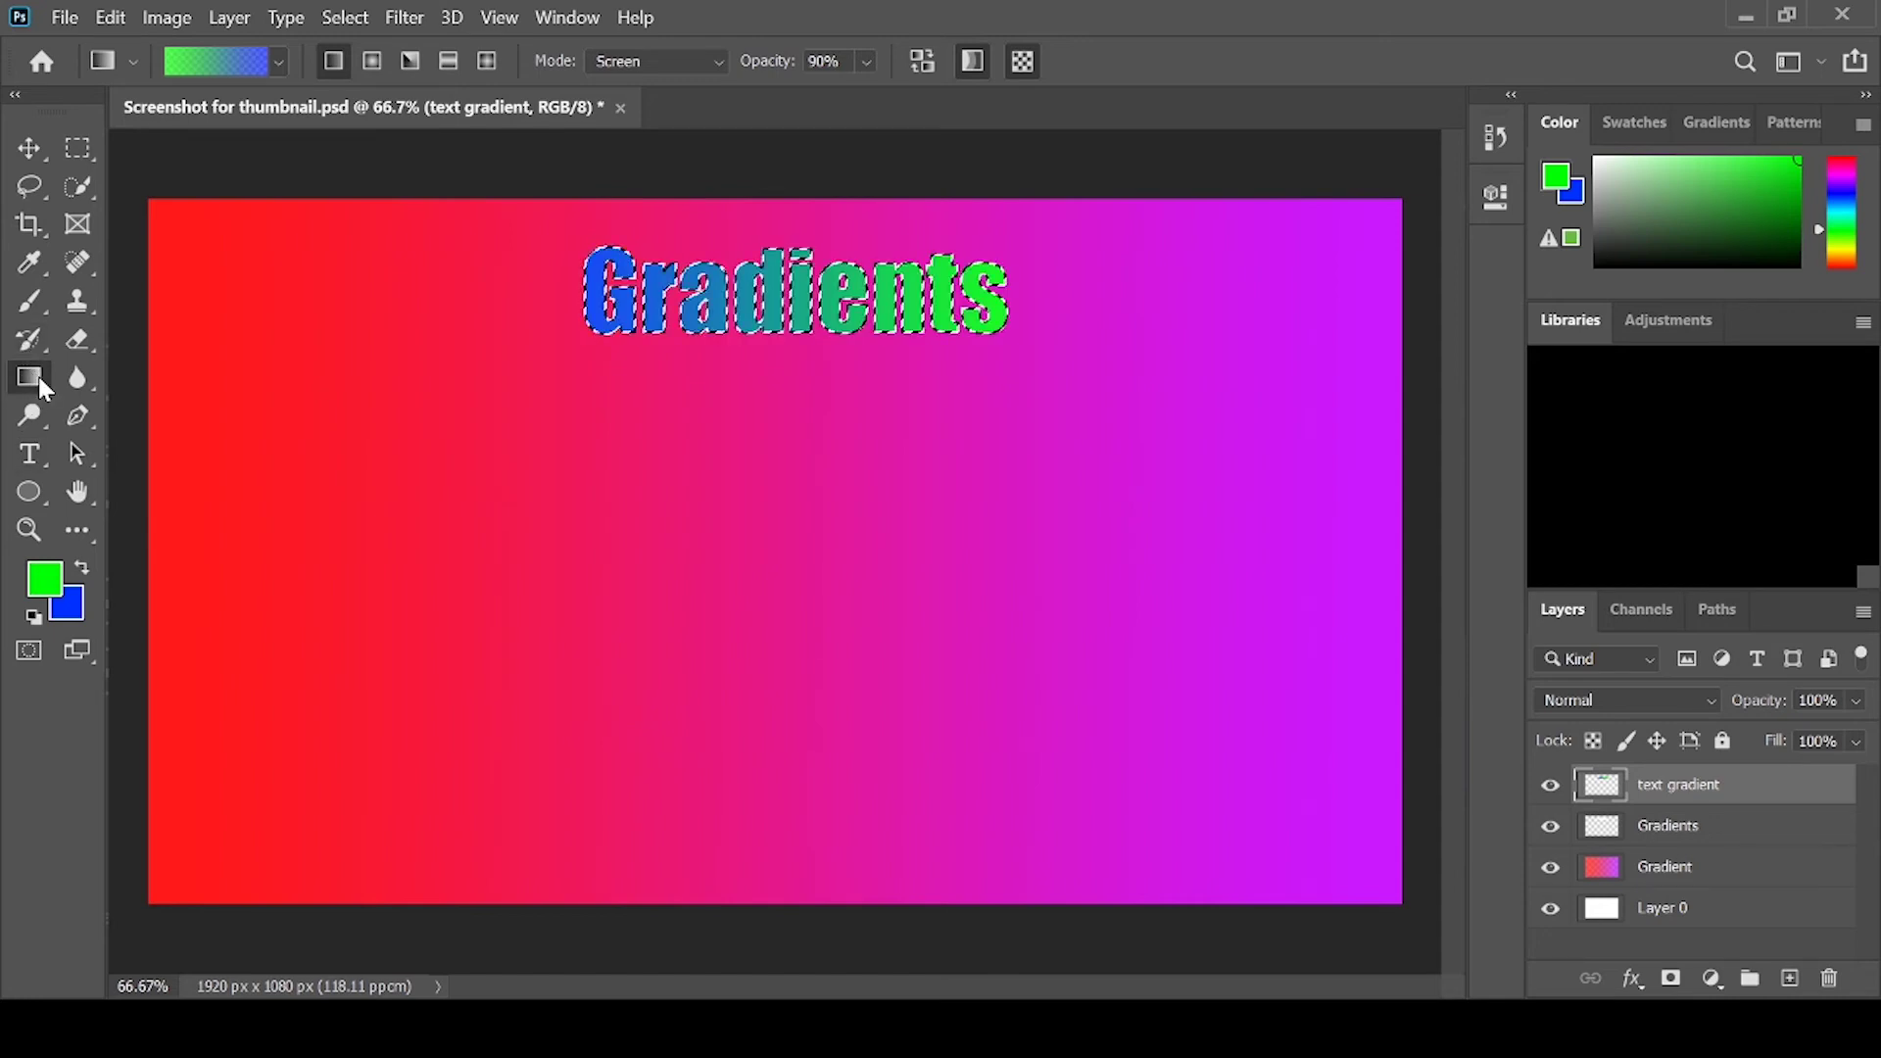
Step: Undo the gradient fill on the title letters and clear the selection
key(ctrl+z)
key(ctrl+d)
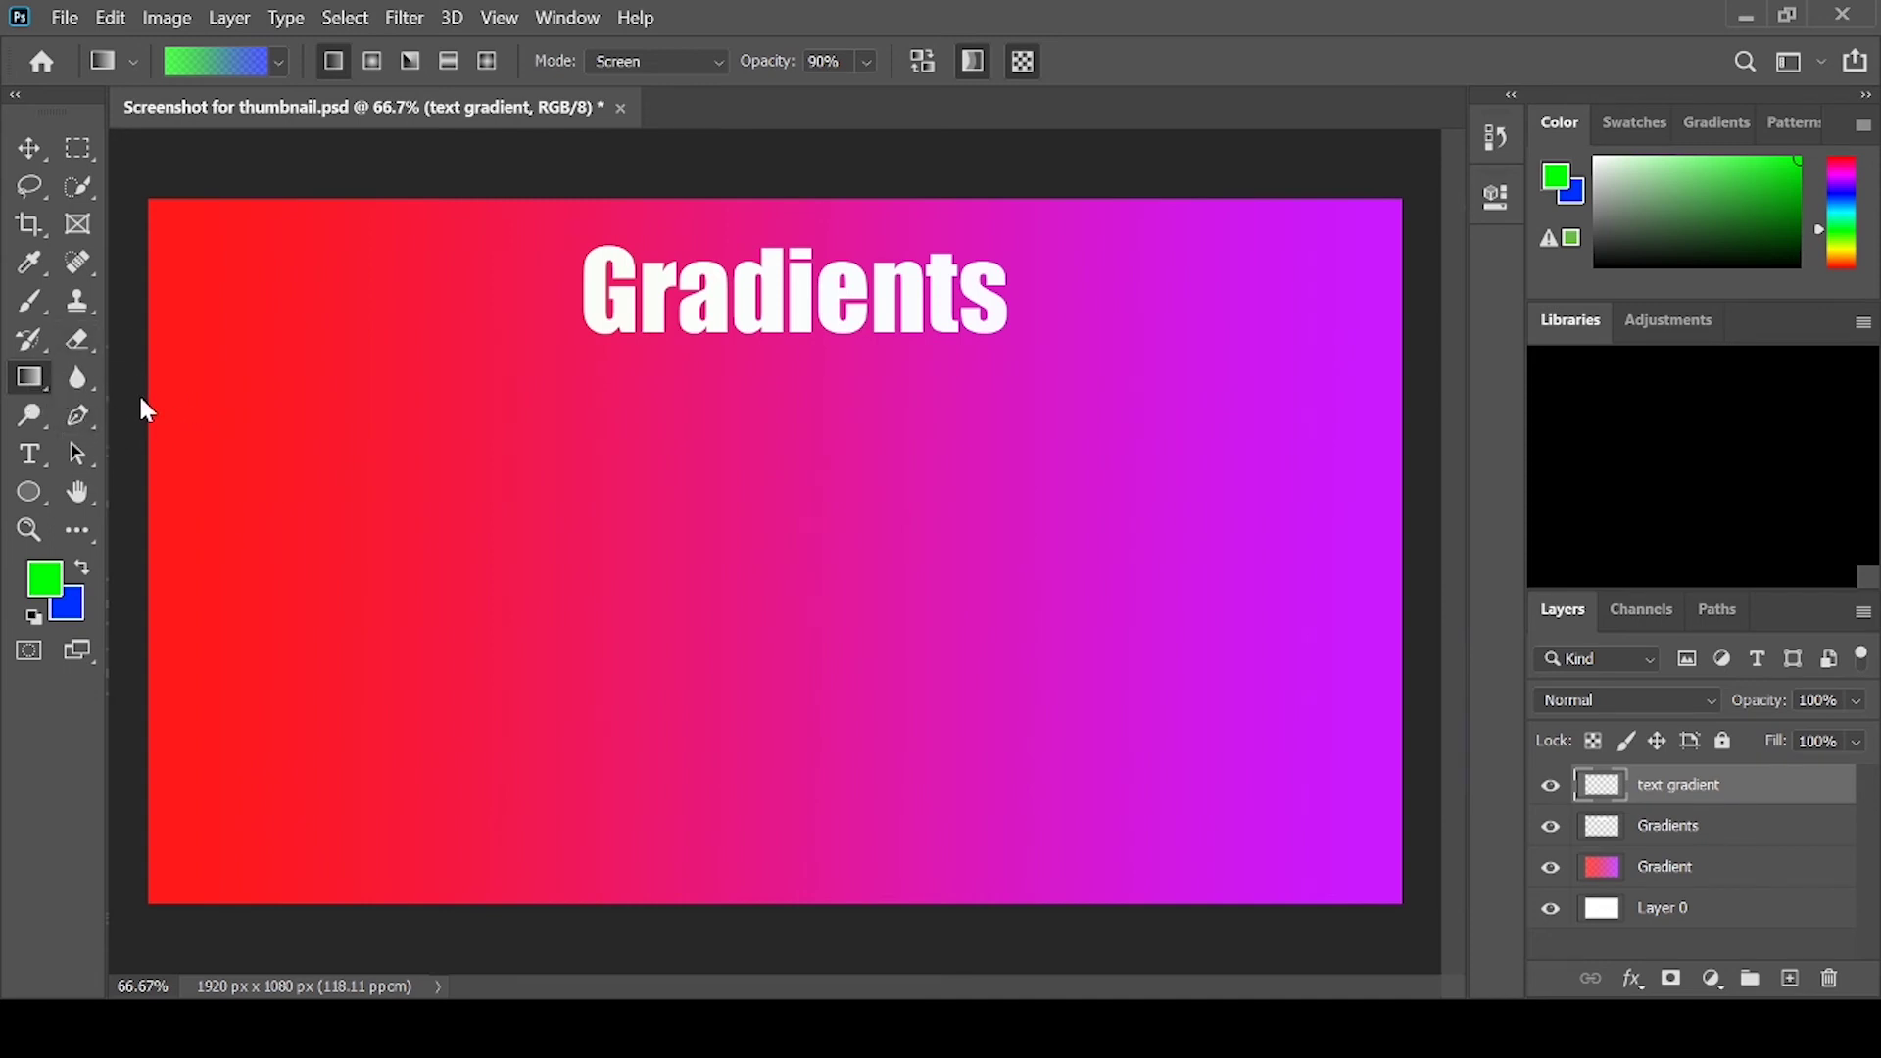
Step: Fill the letters G and r on the Gradients layer with bright green using the Paint Bucket tool
key(shift+g)
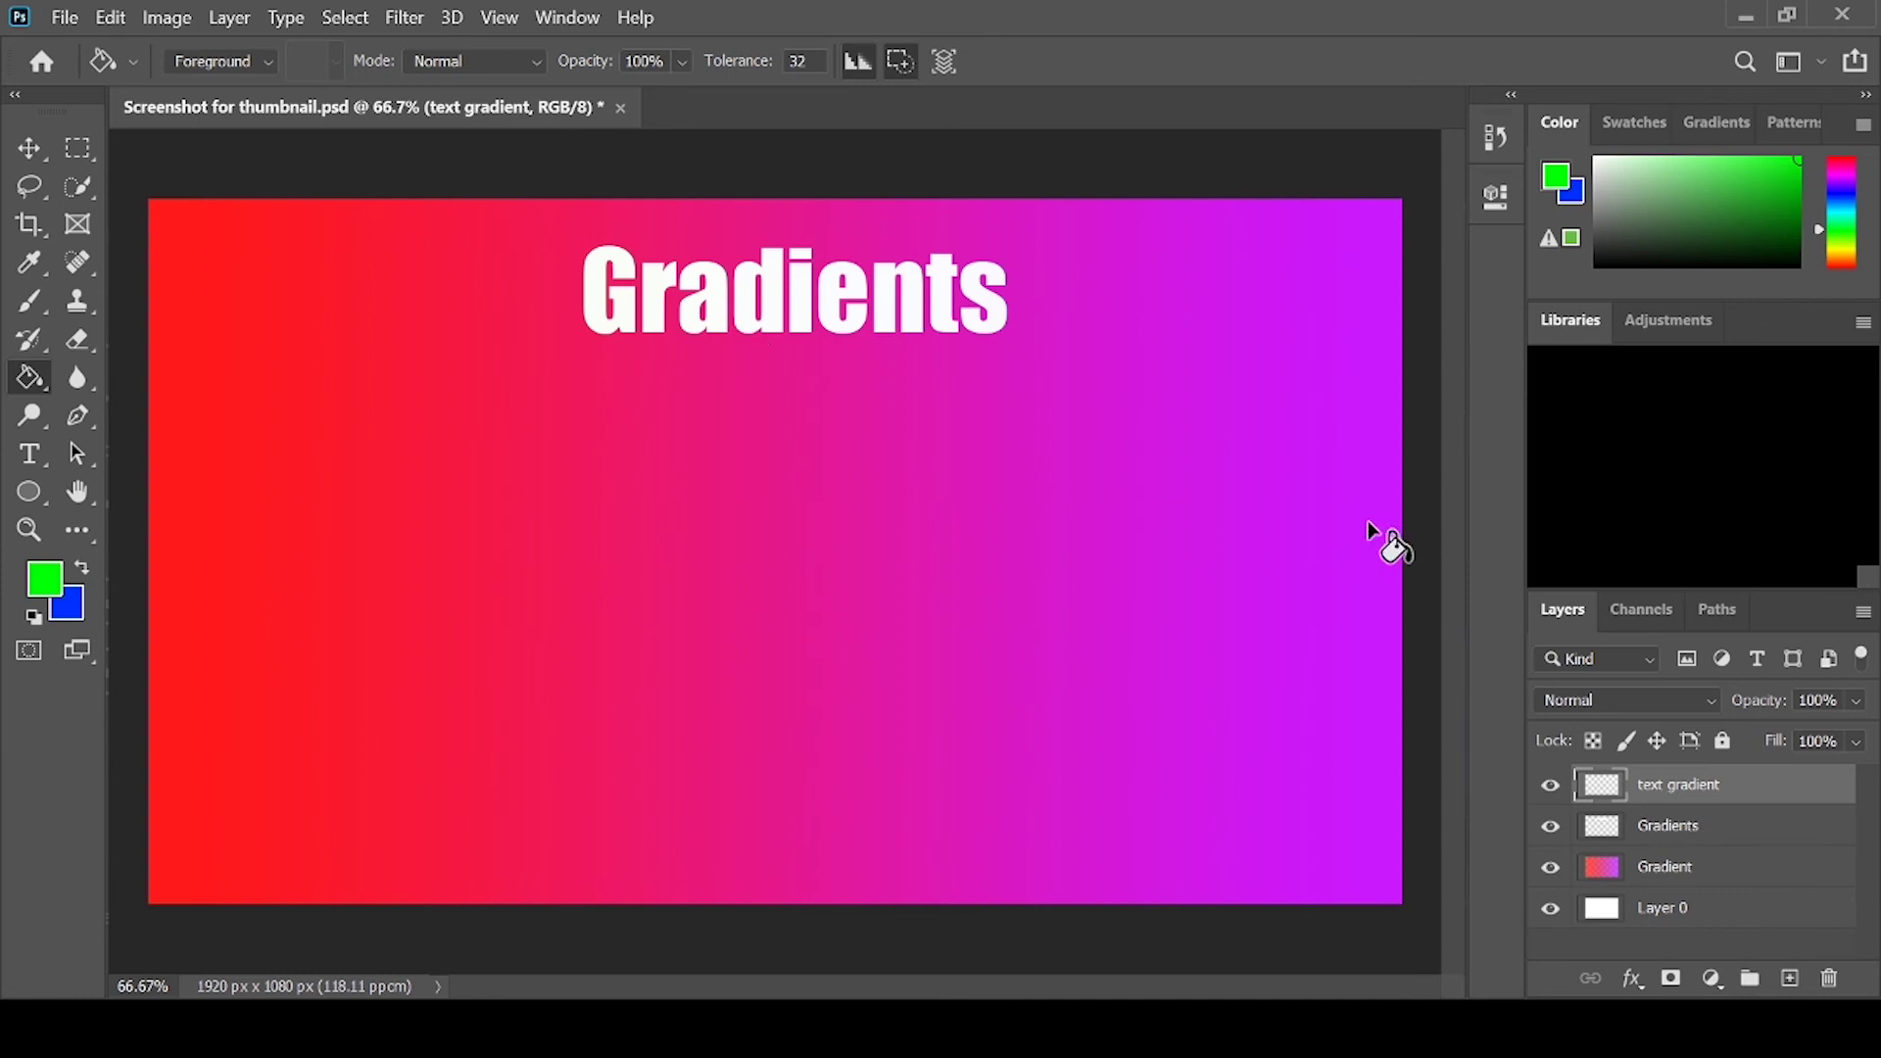
click(1685, 825)
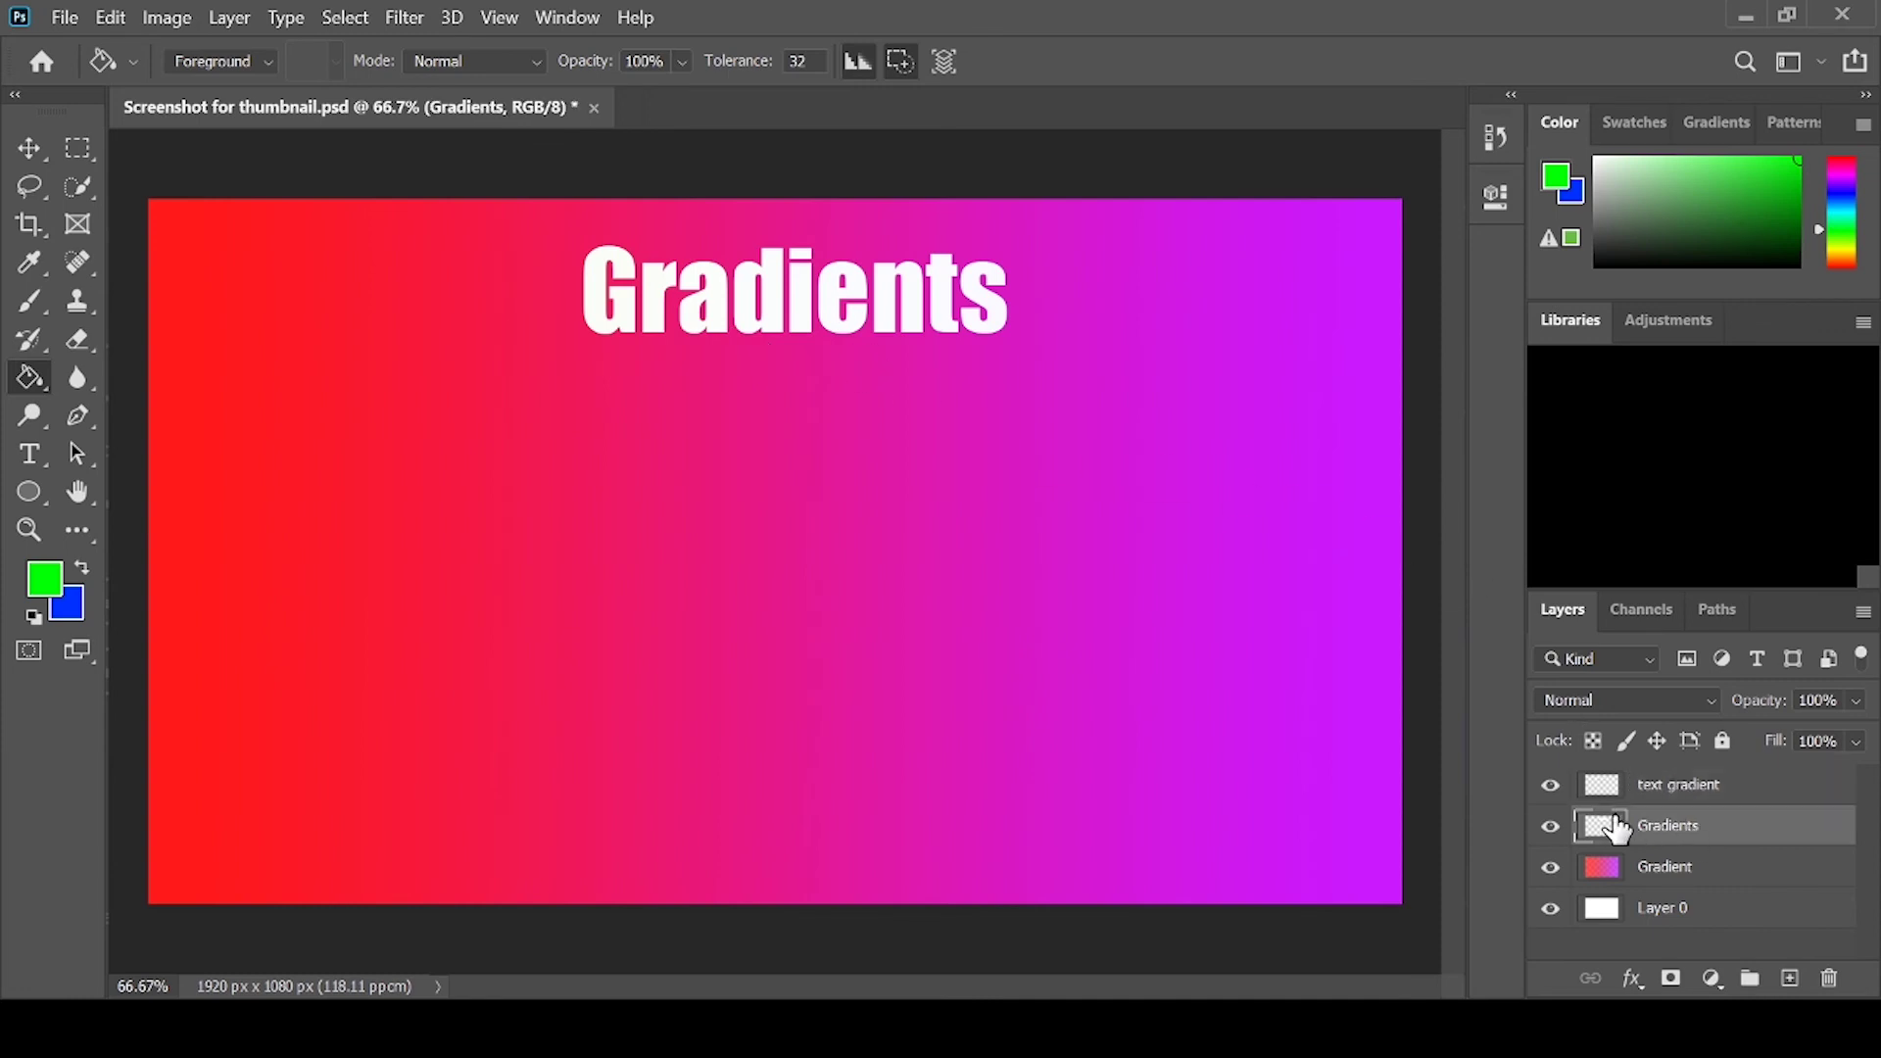
click(601, 289)
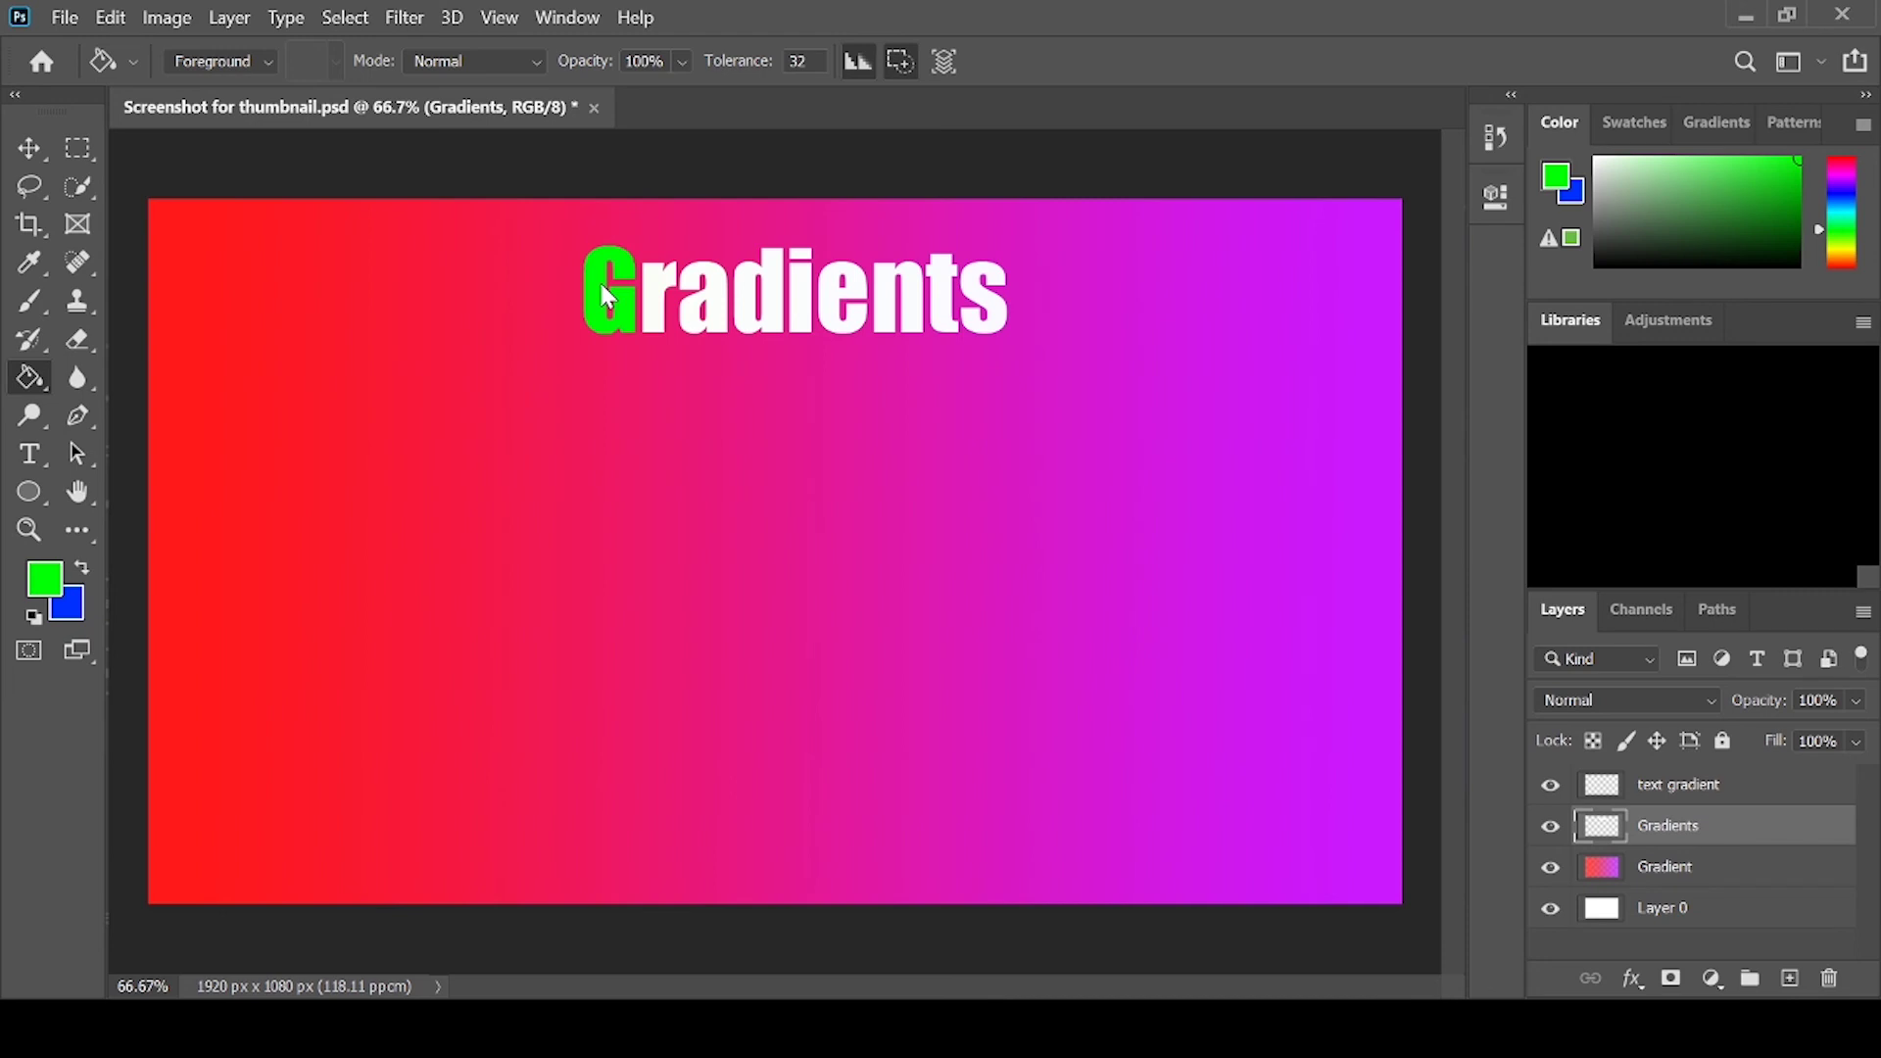
click(668, 306)
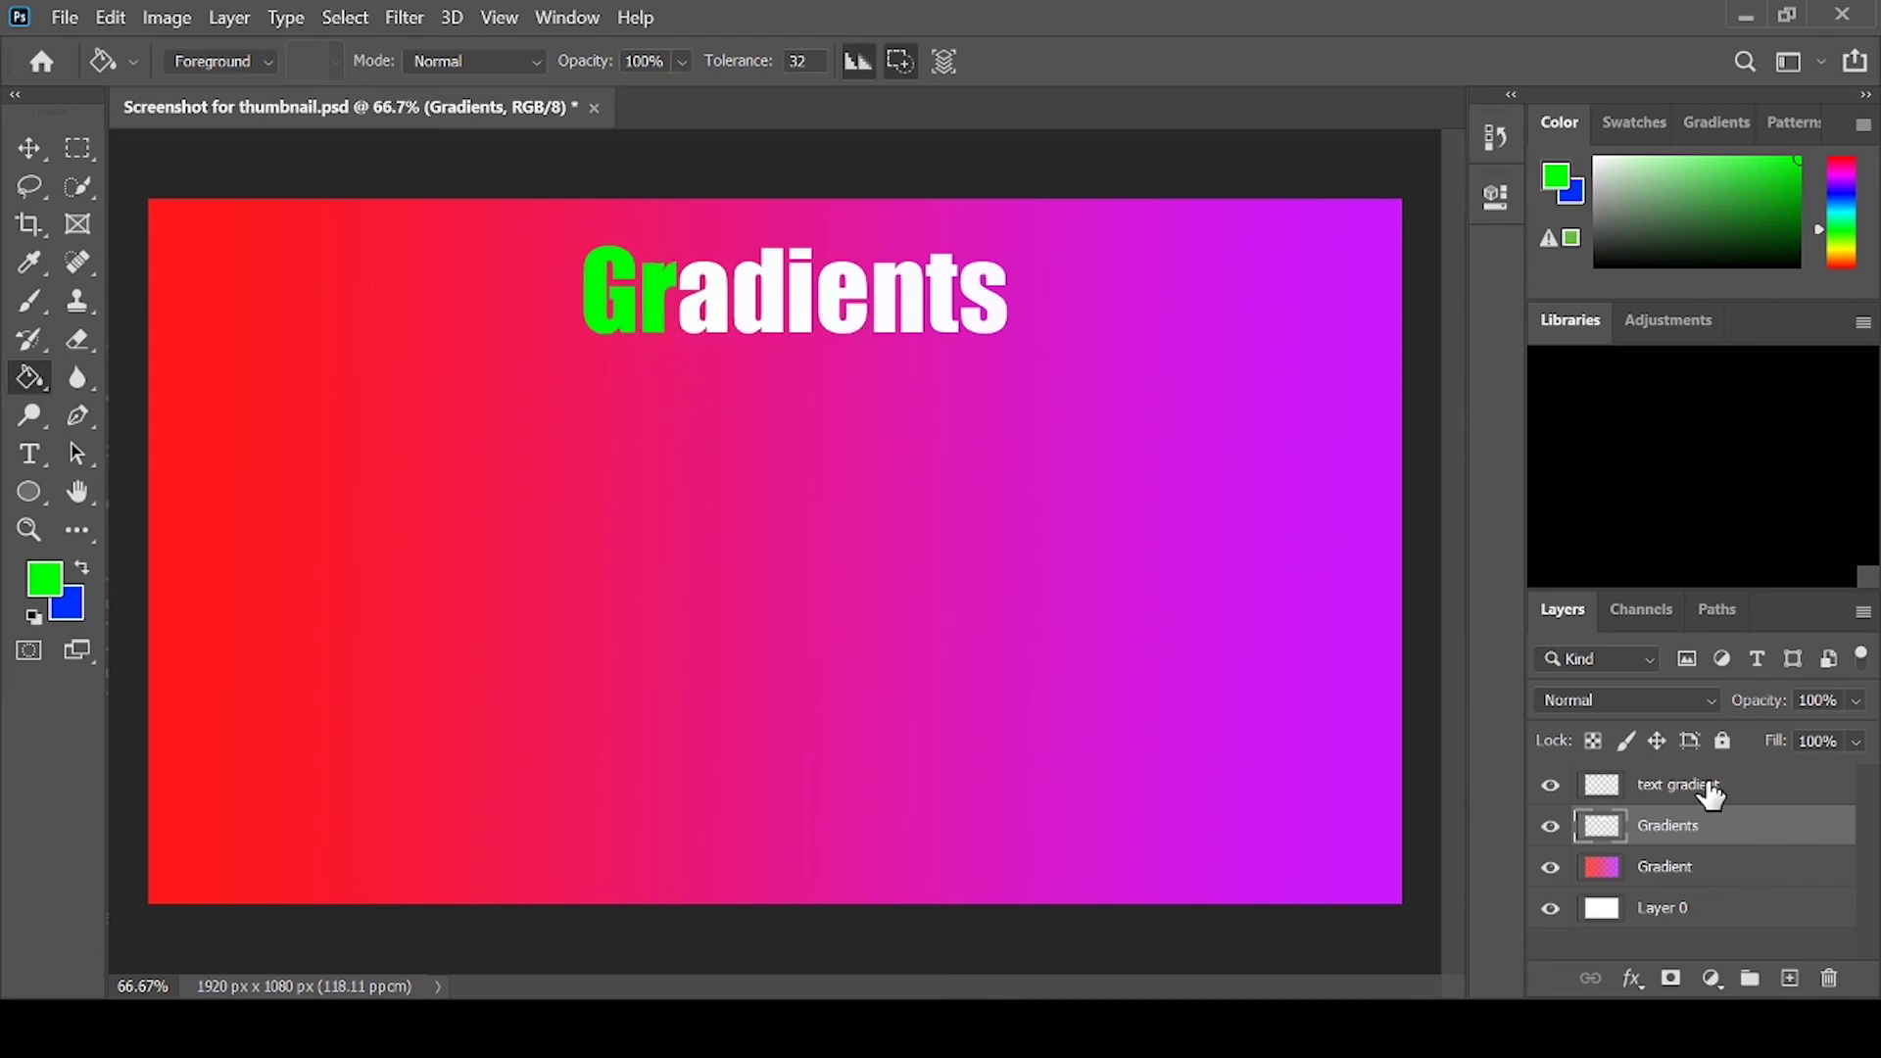
Step: Try a bright green Paint Bucket fill on the Gradient layer's background and undo it
click(1682, 868)
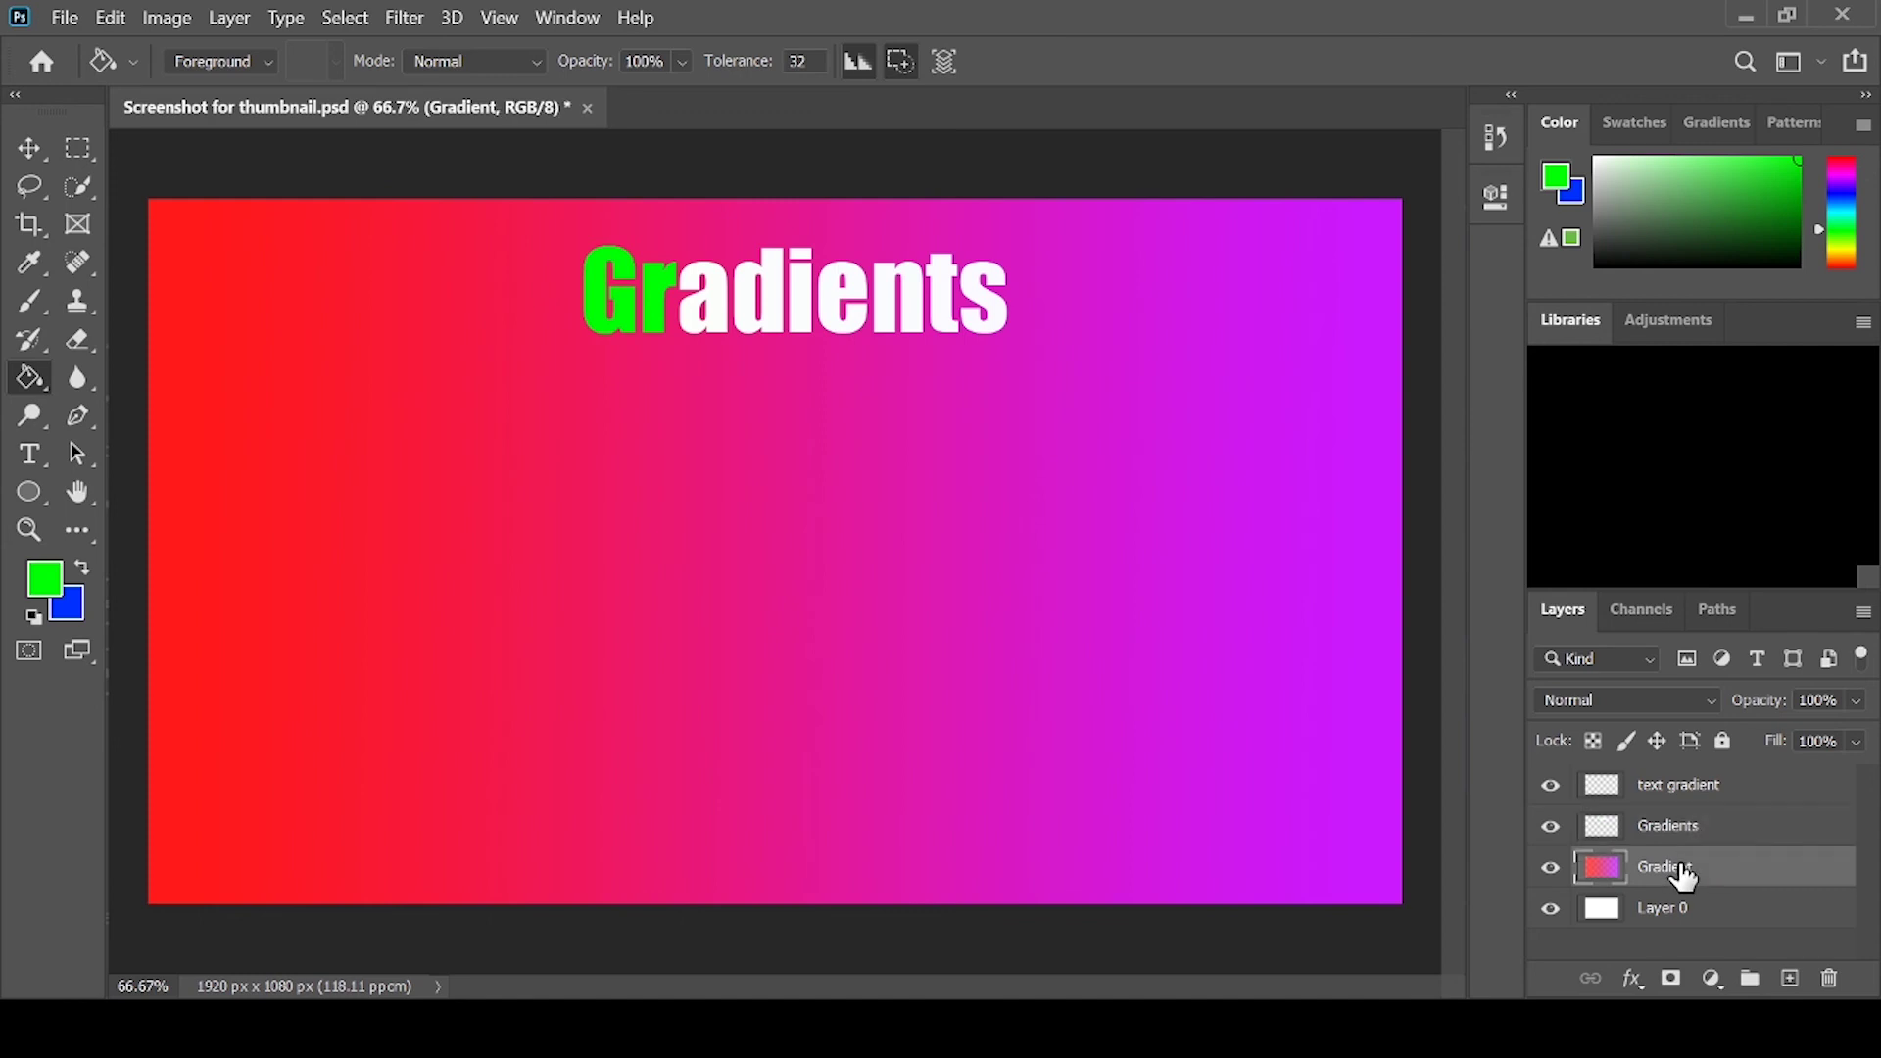
click(1019, 708)
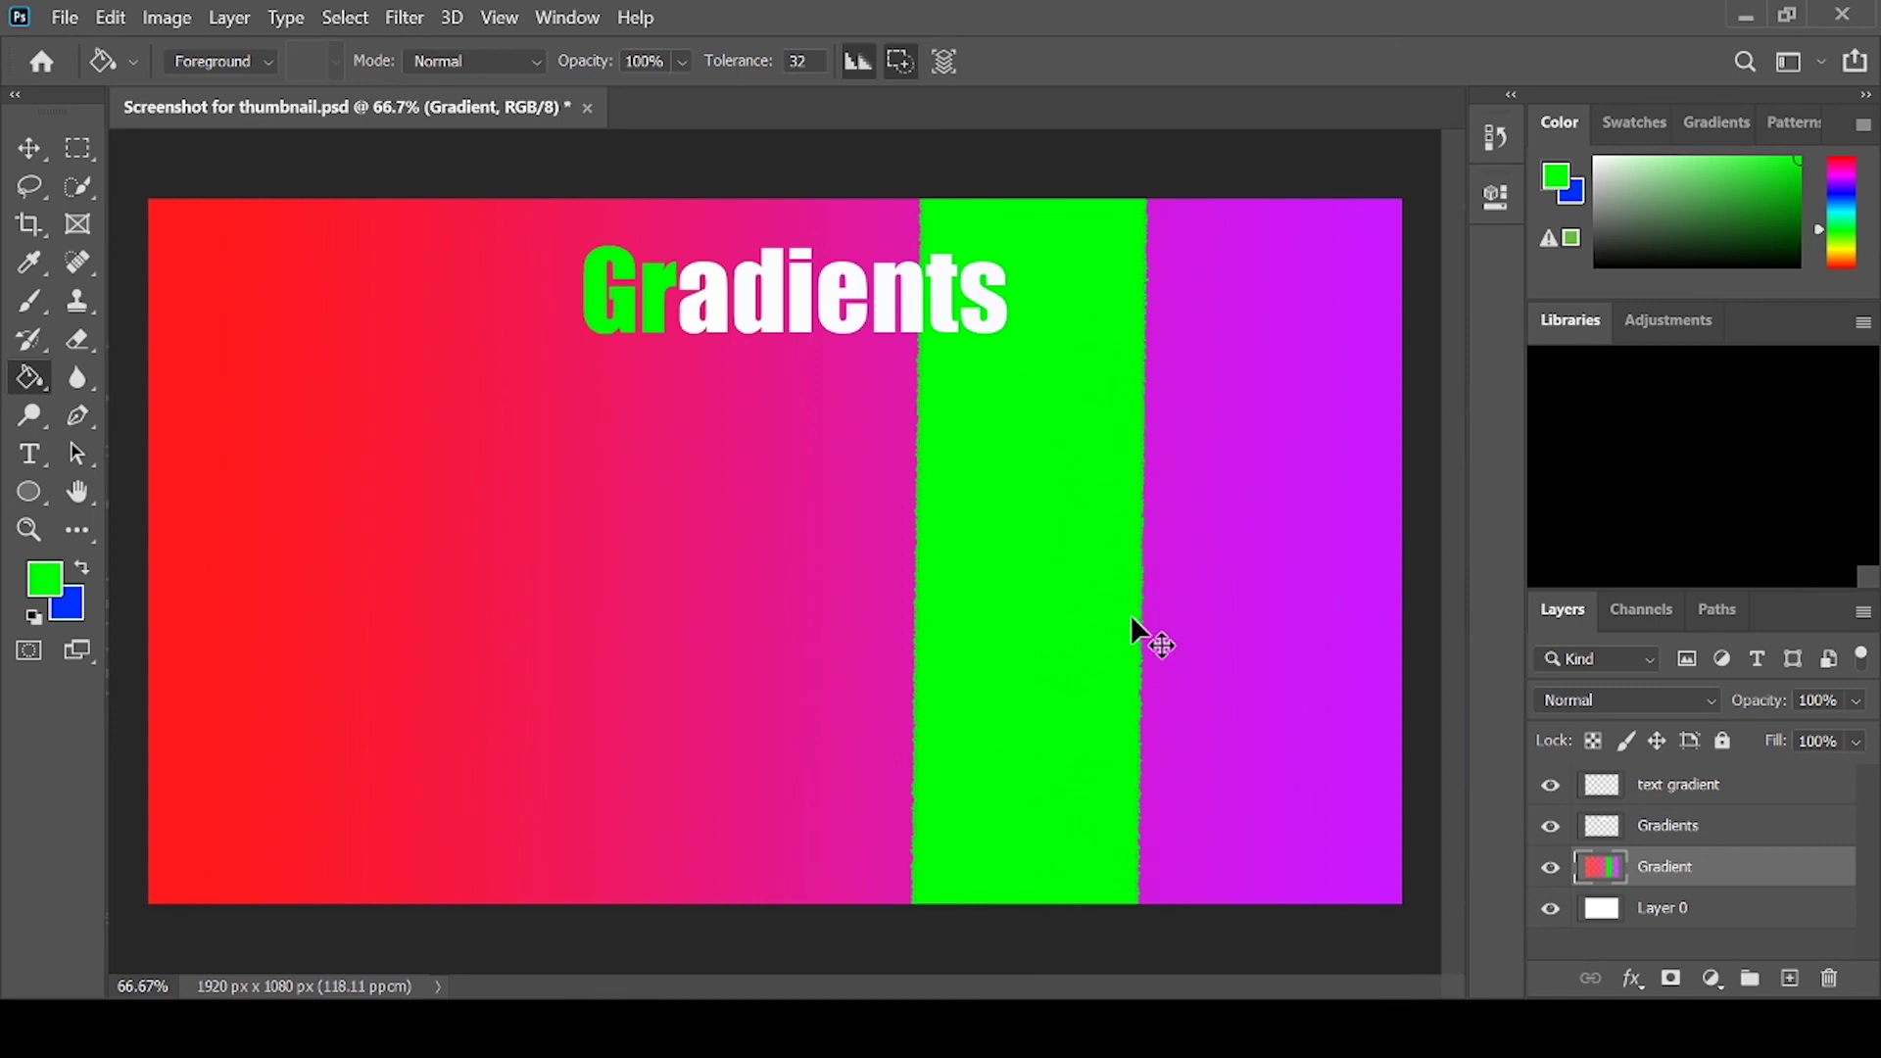
key(ctrl+z)
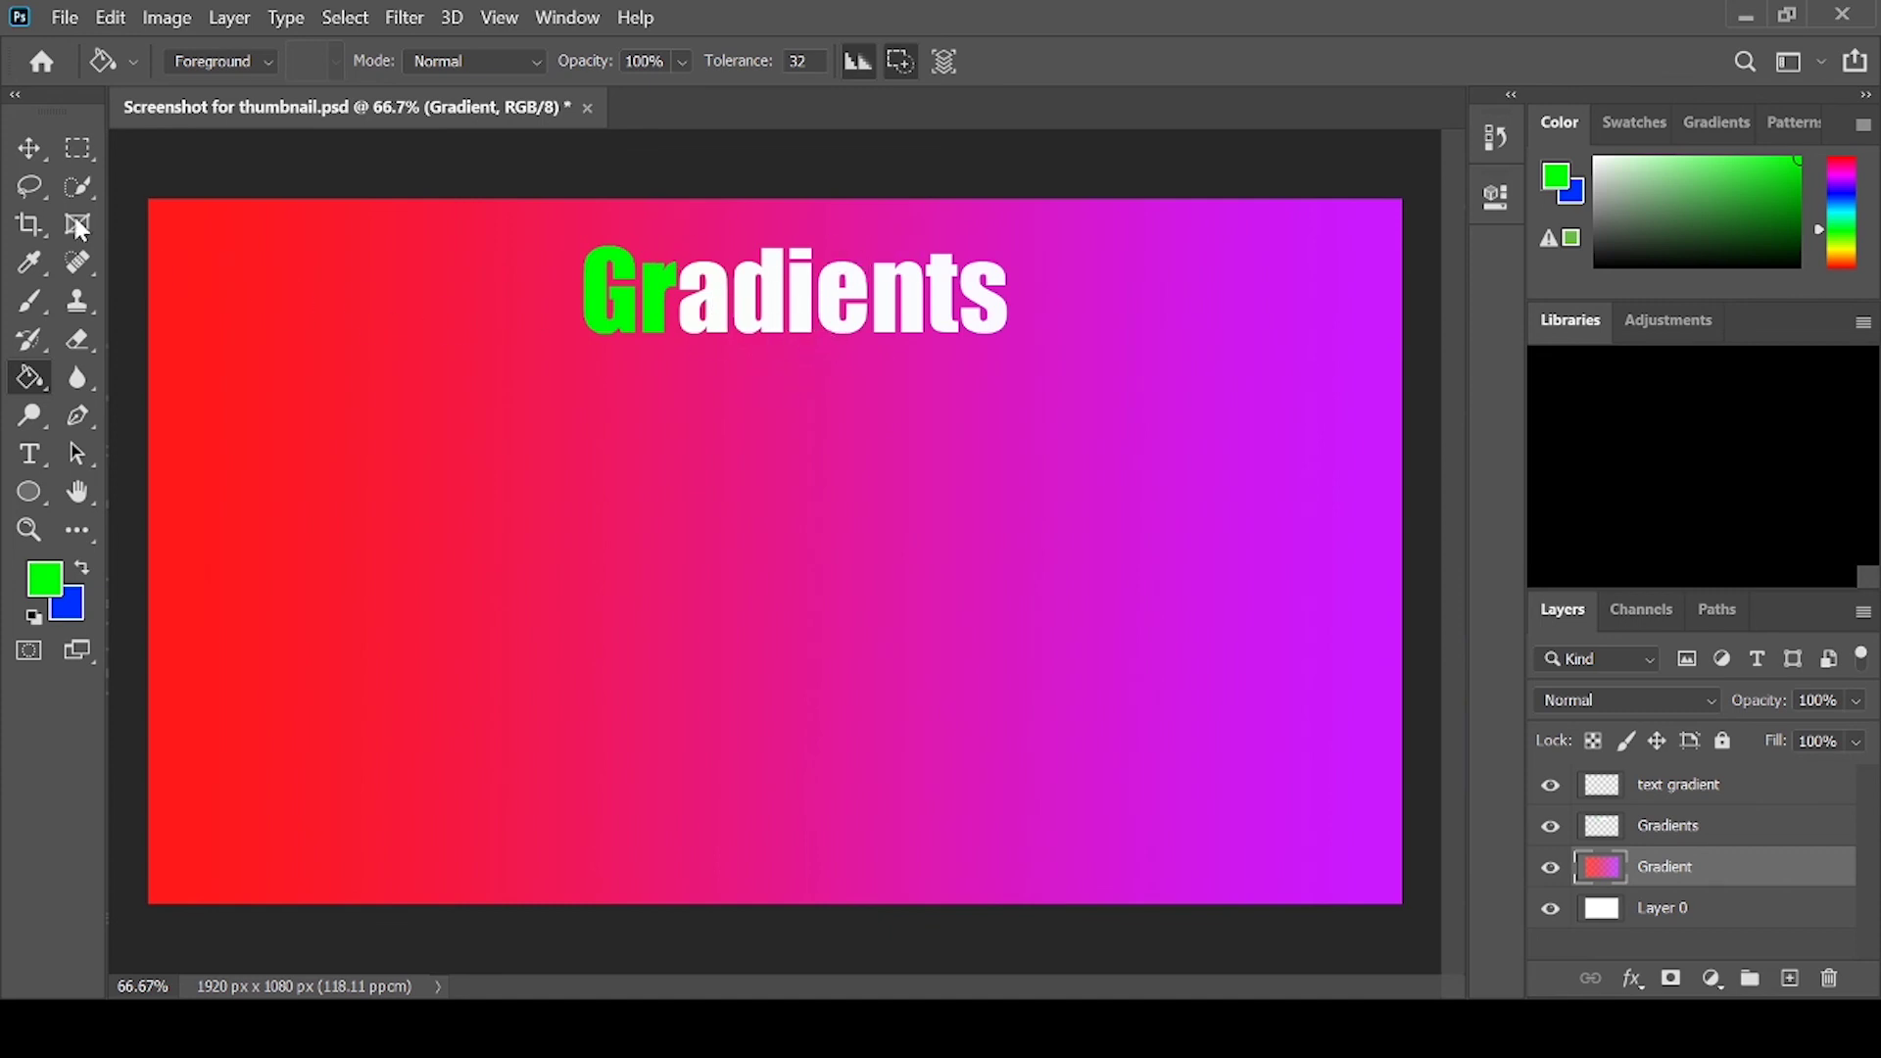
Step: Try to fill the title's letter t with green inside a Quick Selection while on the Gradient layer, and clear the selection
click(77, 186)
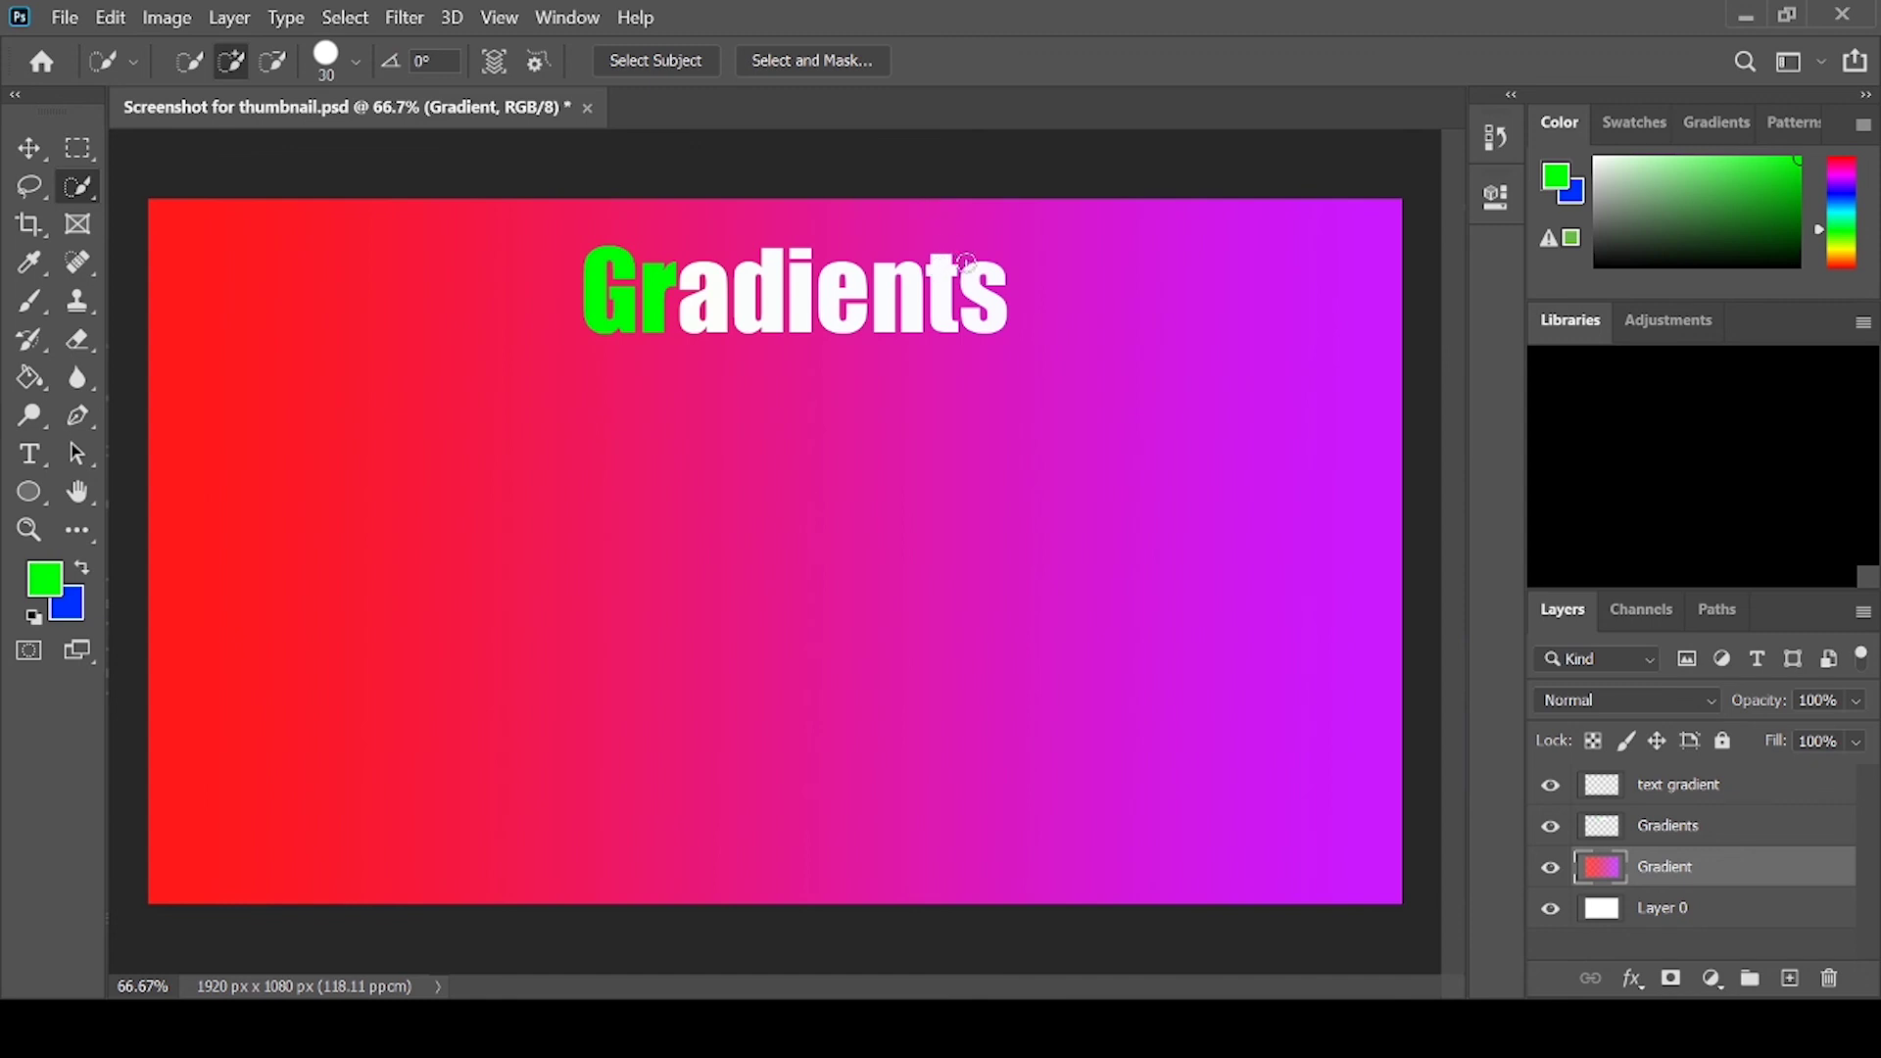
mouse_move(939, 266)
mouse_down()
mouse_move(950, 325)
mouse_move(935, 260)
mouse_up()
click(30, 377)
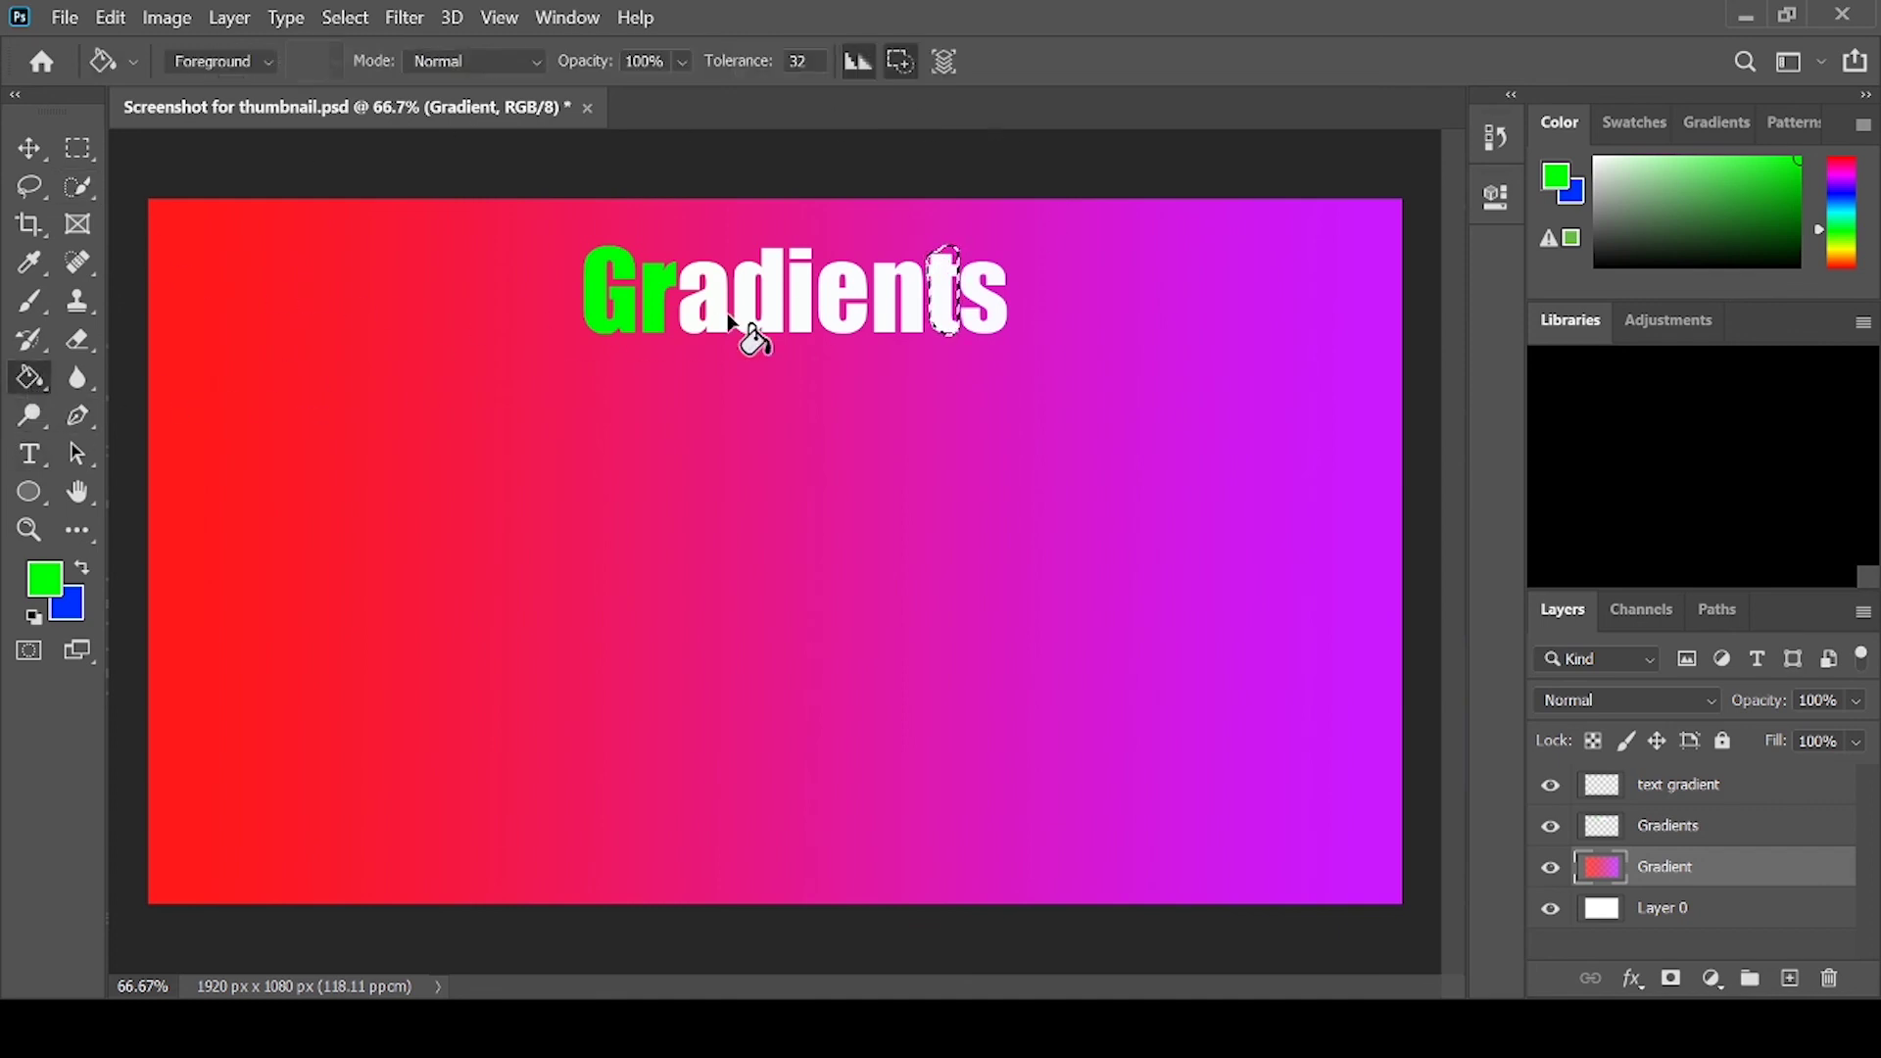
click(948, 304)
key(ctrl+d)
key(ctrl+d)
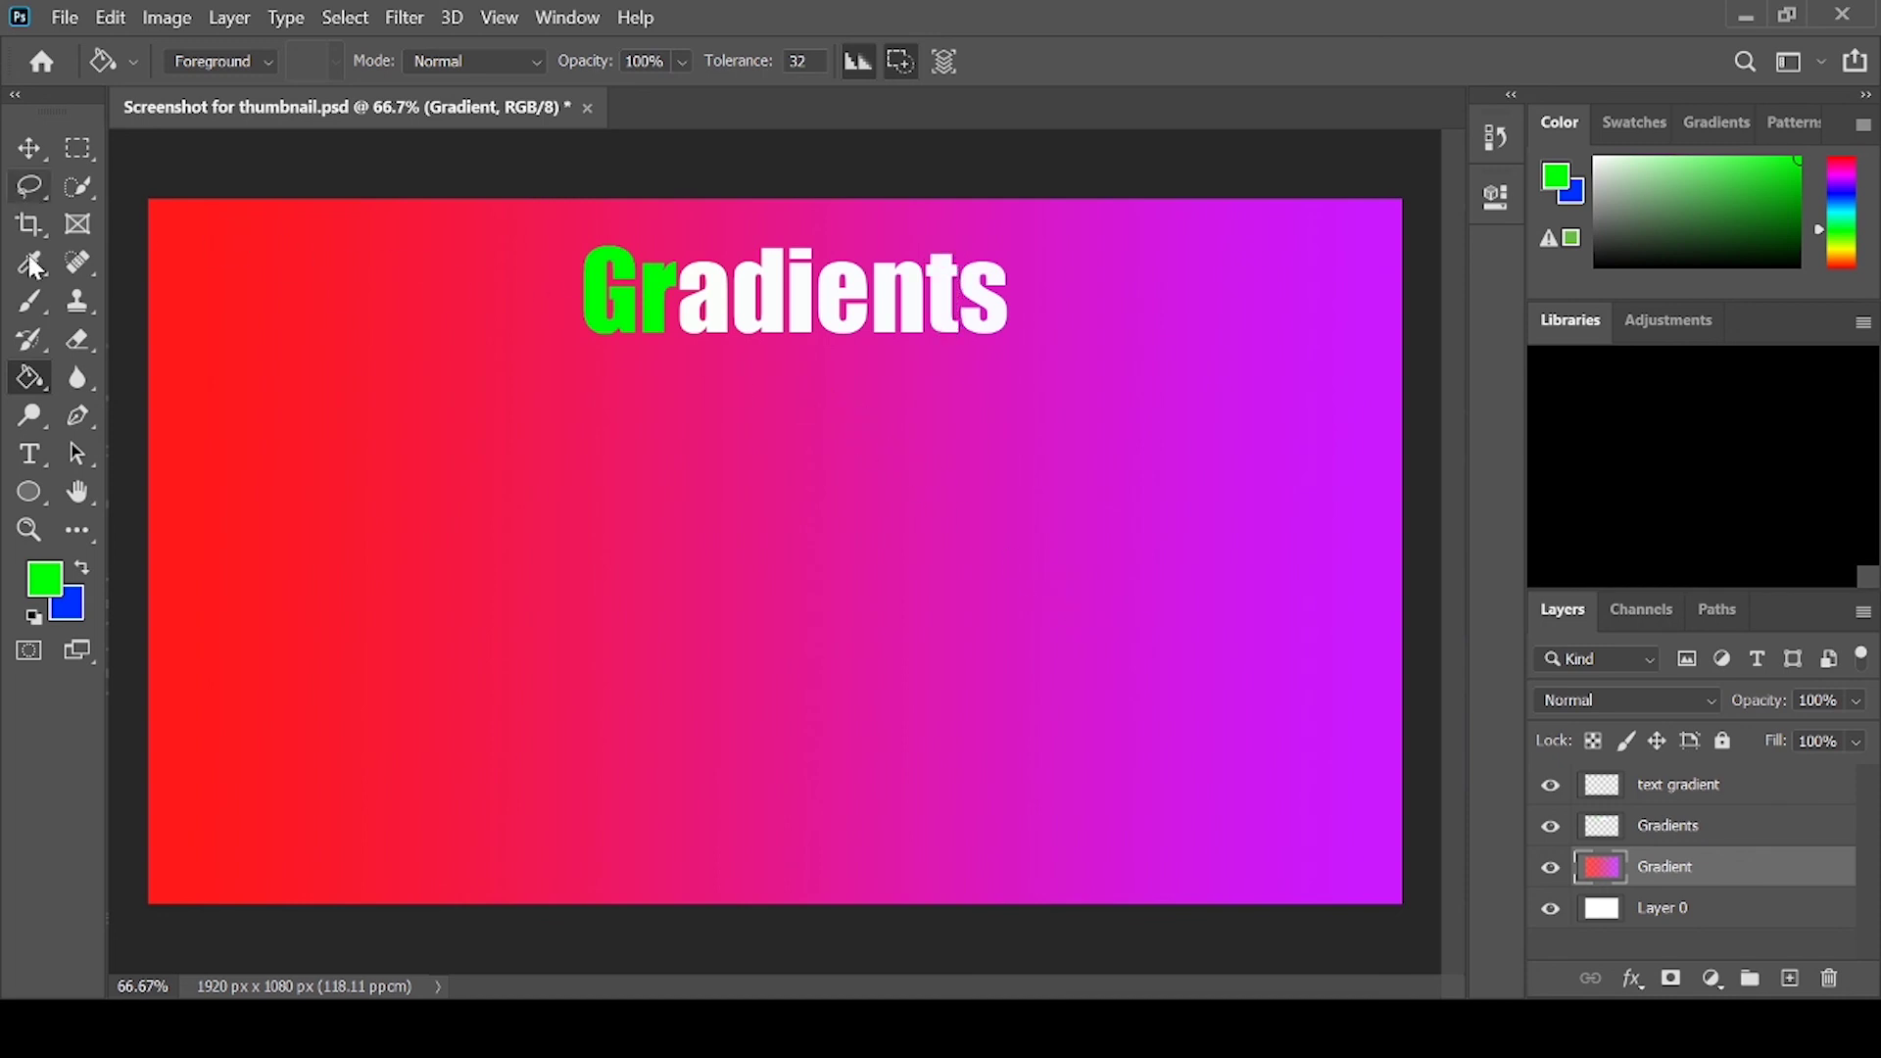